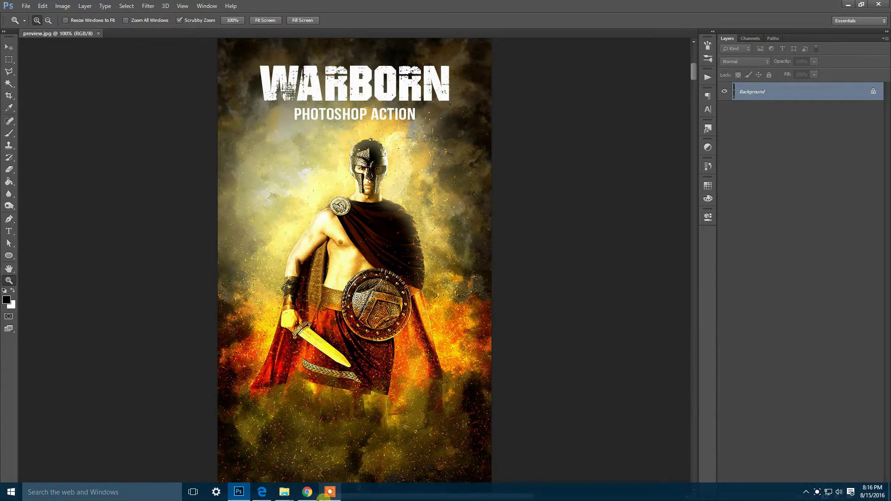
Step: Bring the 'test' folder of sample images to the front from the taskbar
{"action": "mouse_move", "coordinate": [284, 492]}
{"action": "left_click", "coordinate": [256, 456]}
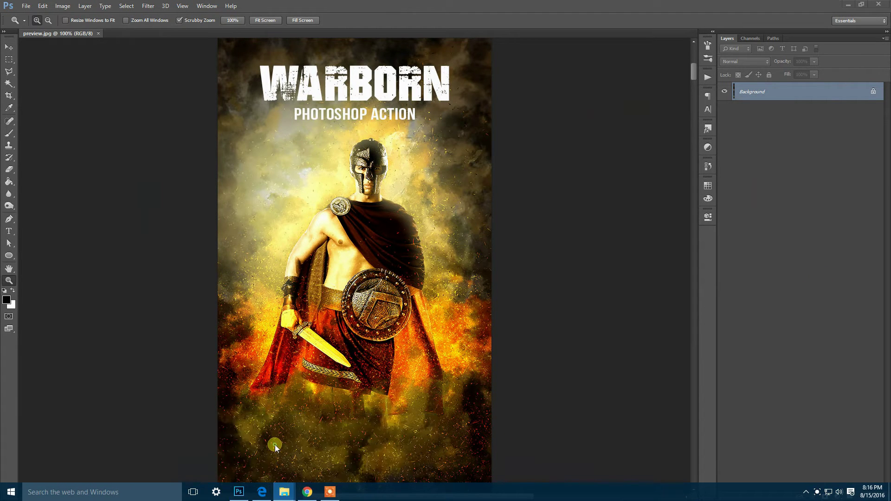
Step: Open 1.jpg in Photos and step to the fiery warrior composite, zooming in
{"action": "double_click", "coordinate": [159, 80]}
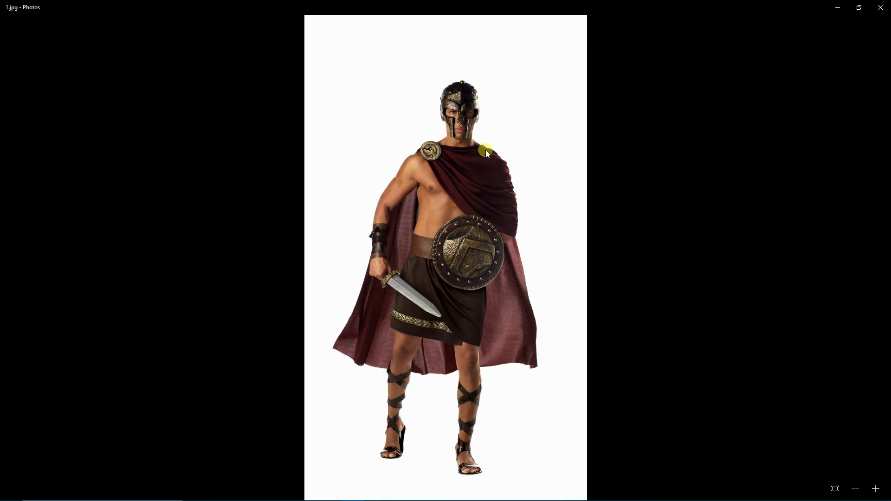
{"action": "key", "text": "Right"}
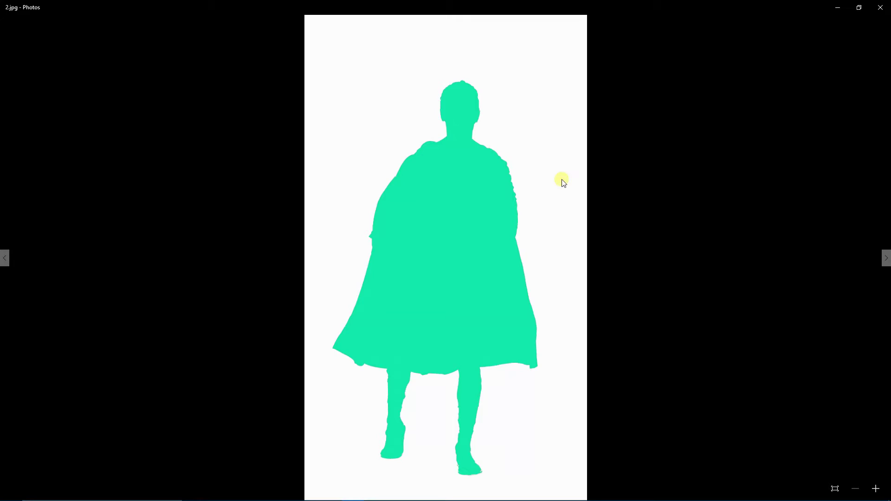
{"action": "key", "text": "Right"}
{"action": "scroll", "coordinate": [504, 129], "scroll_direction": "up", "scroll_amount": 2}
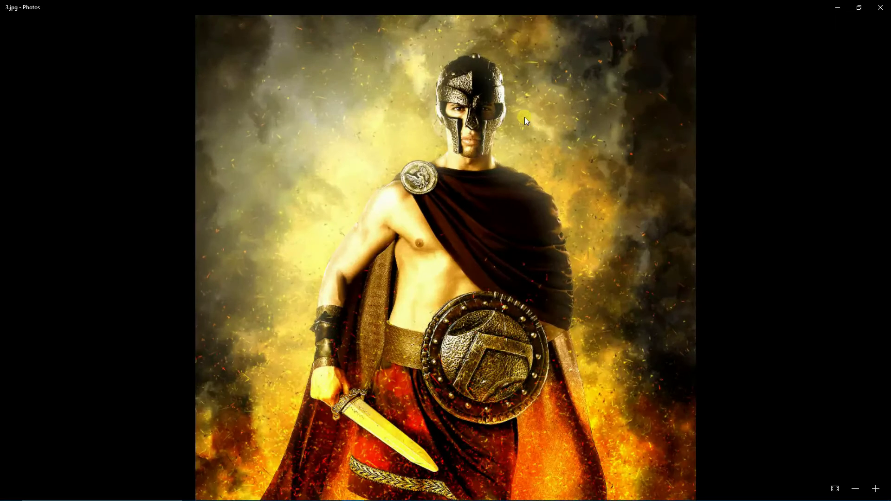
{"action": "scroll", "coordinate": [525, 116], "scroll_direction": "up", "scroll_amount": 2}
Step: Pan over the warrior's helmet, shield, sword and cloak, then advance to the red soldier silhouette
{"action": "left_click_drag", "start_coordinate": [618, 115], "coordinate": [622, 308]}
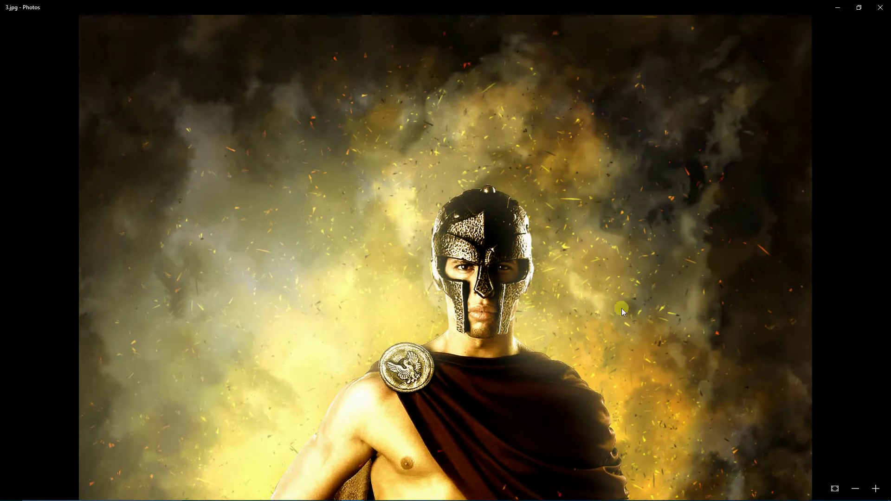
{"action": "left_click_drag", "start_coordinate": [609, 355], "coordinate": [617, 260]}
{"action": "left_click_drag", "start_coordinate": [656, 322], "coordinate": [645, 185]}
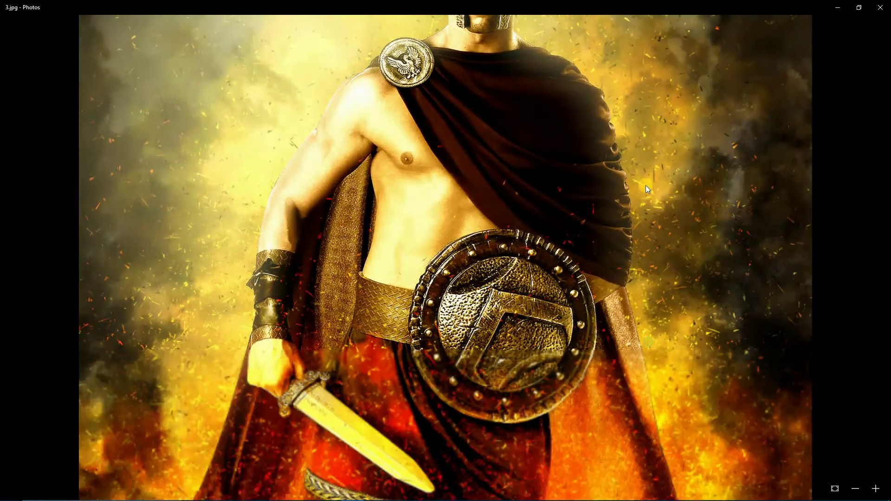
{"action": "mouse_move", "coordinate": [659, 339]}
{"action": "left_mouse_down"}
{"action": "mouse_move", "coordinate": [681, 228]}
{"action": "mouse_move", "coordinate": [659, 276]}
{"action": "mouse_move", "coordinate": [669, 93]}
{"action": "mouse_move", "coordinate": [669, 321]}
{"action": "left_mouse_up"}
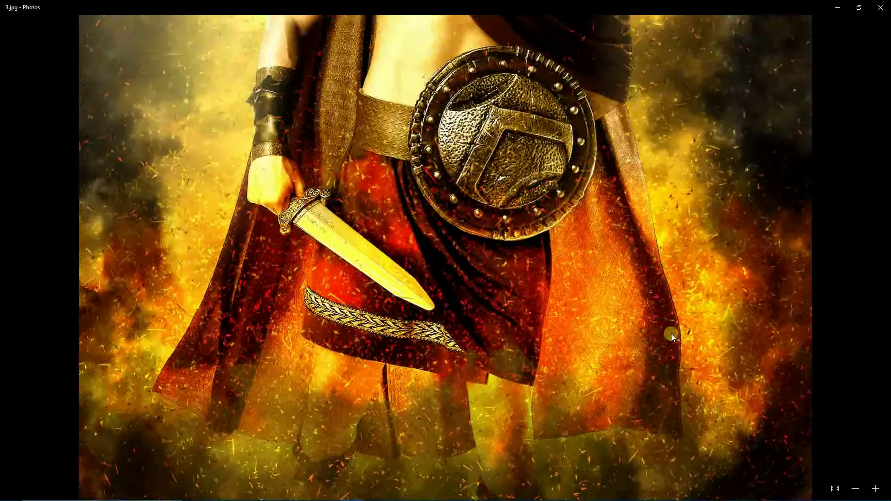
{"action": "left_click_drag", "start_coordinate": [643, 135], "coordinate": [648, 266]}
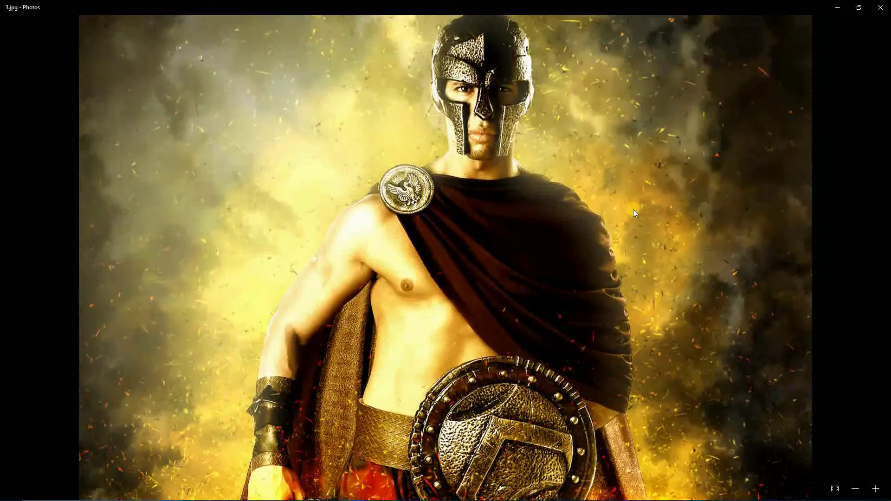
{"action": "double_click", "coordinate": [631, 190]}
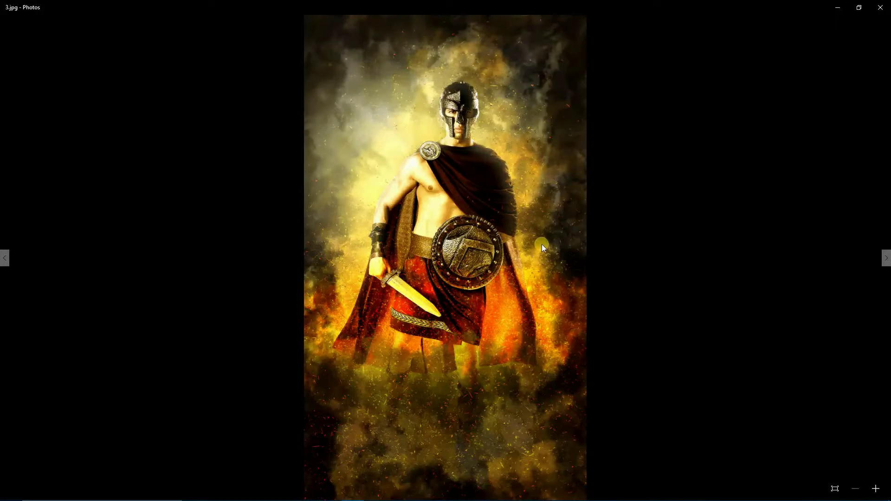
{"action": "key", "text": "Right"}
{"action": "key", "text": "Right"}
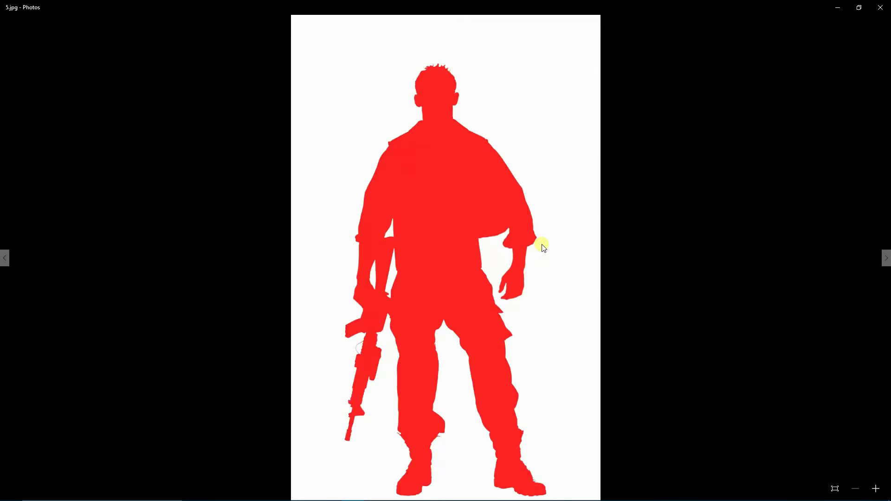
{"action": "key", "text": "Right"}
Step: Zoom into the golden police officer composite and pan from head to rifle
{"action": "double_click", "coordinate": [462, 192]}
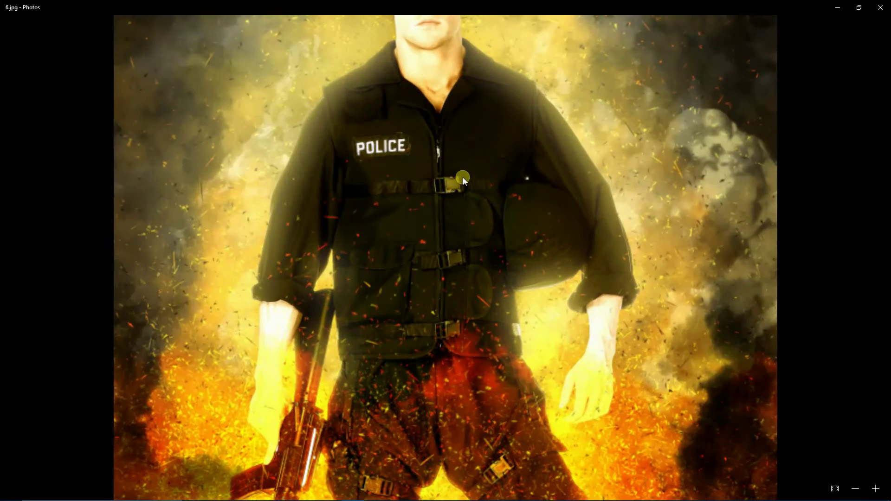
{"action": "mouse_move", "coordinate": [553, 119]}
{"action": "left_mouse_down"}
{"action": "mouse_move", "coordinate": [561, 271]}
{"action": "mouse_move", "coordinate": [563, 130]}
{"action": "left_mouse_up"}
{"action": "left_click_drag", "start_coordinate": [534, 336], "coordinate": [536, 210]}
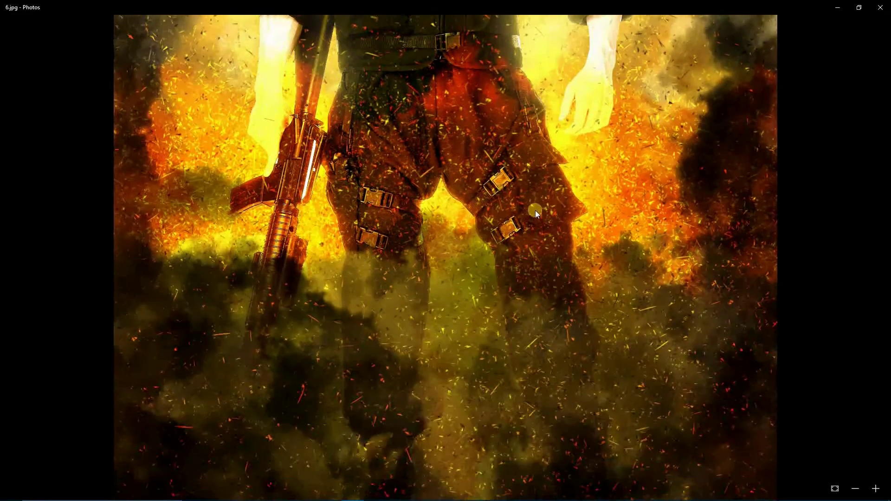
{"action": "left_click_drag", "start_coordinate": [577, 108], "coordinate": [589, 316]}
{"action": "left_click_drag", "start_coordinate": [575, 149], "coordinate": [595, 331]}
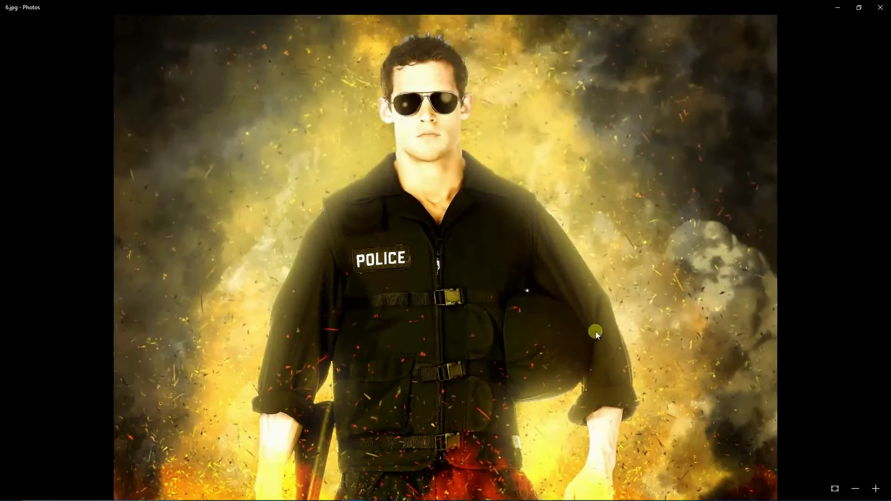
{"action": "scroll", "coordinate": [581, 241], "scroll_direction": "down", "scroll_amount": 3}
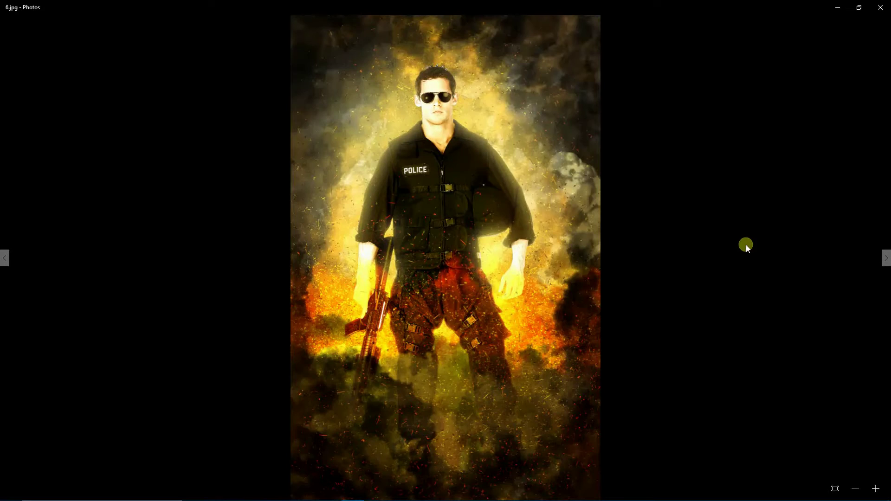
Step: Zoom in on the blue-toned officer composite, then zoom back out
{"action": "key", "text": "Right"}
{"action": "scroll", "coordinate": [462, 147], "scroll_direction": "up", "scroll_amount": 3}
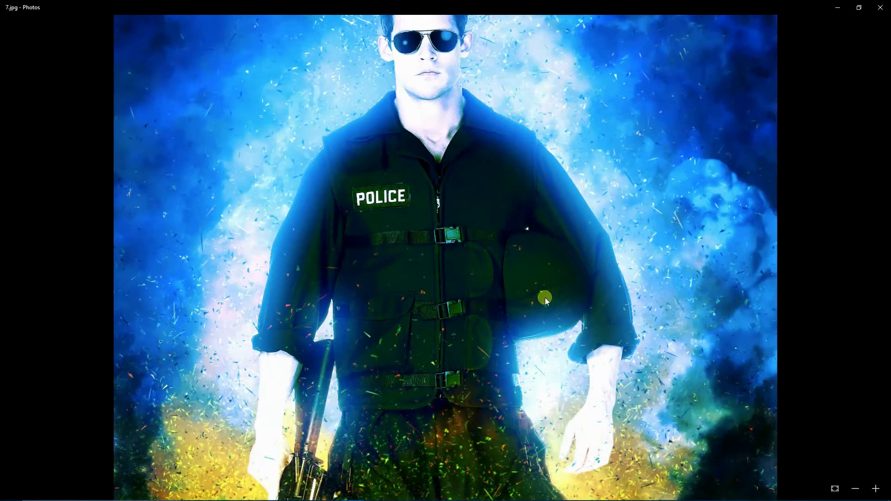
{"action": "scroll", "coordinate": [591, 202], "scroll_direction": "down", "scroll_amount": 1}
{"action": "scroll", "coordinate": [608, 222], "scroll_direction": "down", "scroll_amount": 2}
Step: Inspect the fiery red officer from head to legs, then advance to the sword-fighter silhouette
{"action": "key", "text": "Right"}
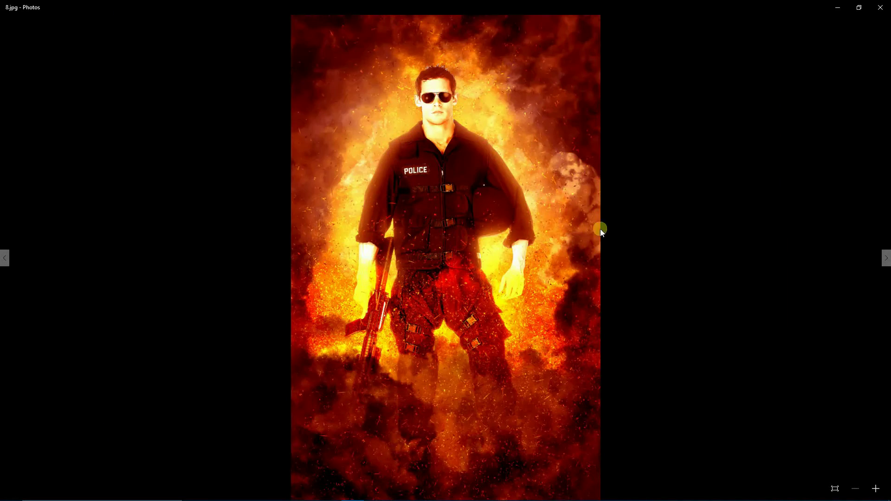
{"action": "scroll", "coordinate": [463, 208], "scroll_direction": "up", "scroll_amount": 2}
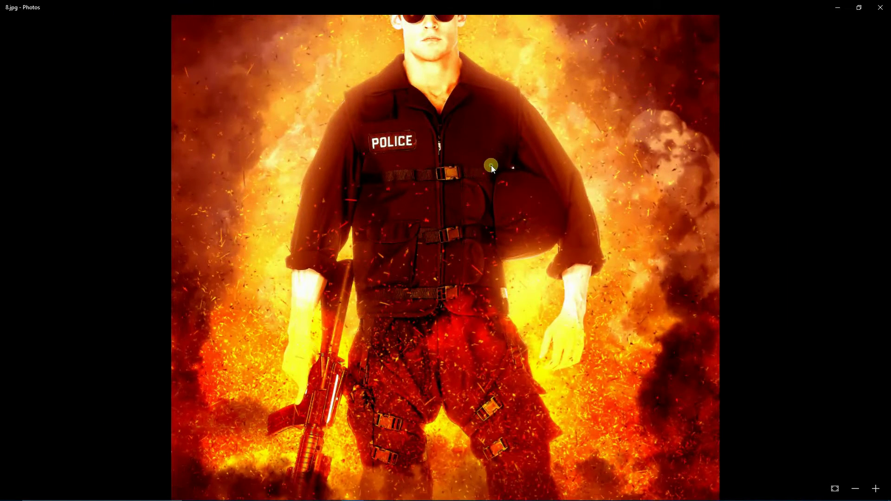
{"action": "left_click_drag", "start_coordinate": [491, 165], "coordinate": [489, 300]}
{"action": "left_click_drag", "start_coordinate": [528, 331], "coordinate": [514, 121]}
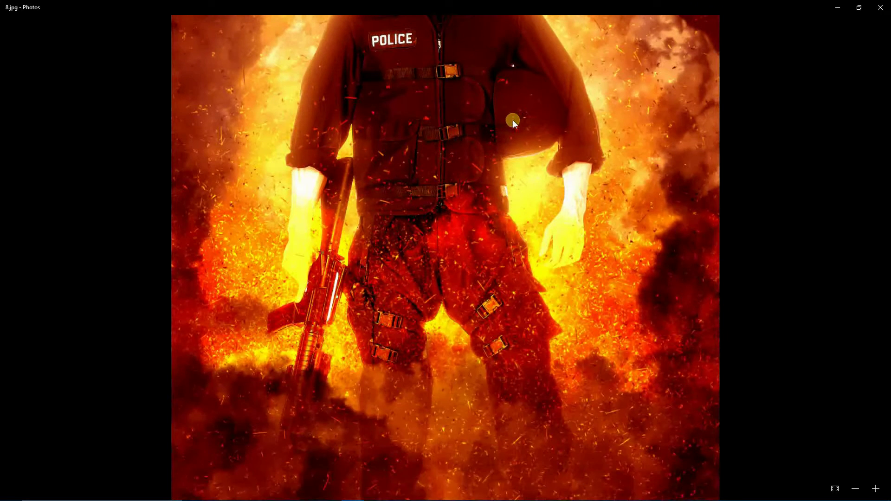
{"action": "scroll", "coordinate": [514, 120], "scroll_direction": "down", "scroll_amount": 1}
{"action": "scroll", "coordinate": [638, 187], "scroll_direction": "down", "scroll_amount": 1}
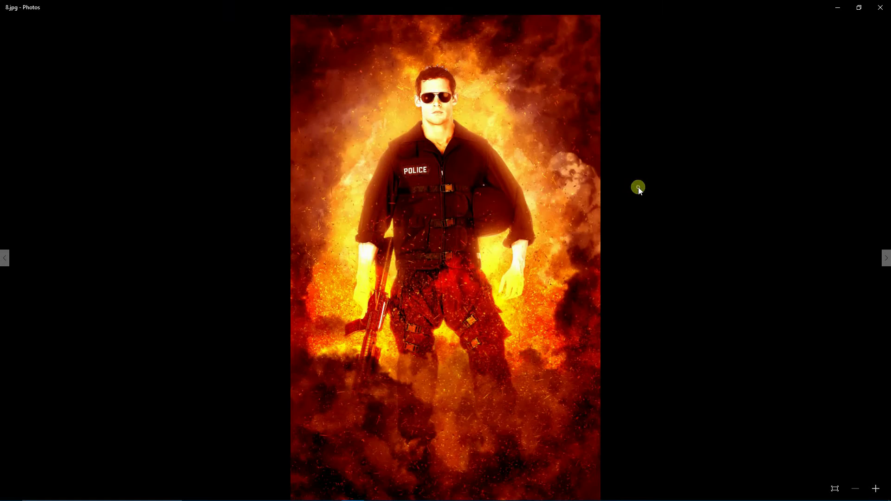
{"action": "key", "text": "Right"}
Step: Zoom into the yellow sword woman composite and pan from head to legs
{"action": "key", "text": "Right"}
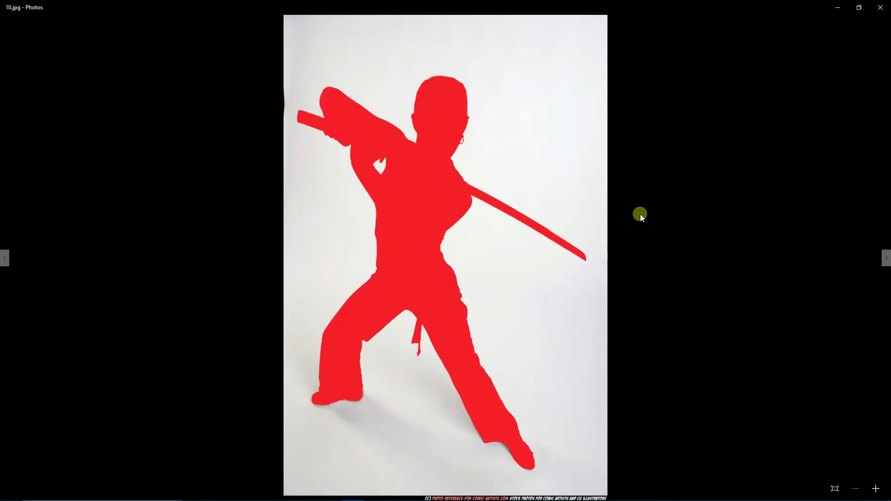
{"action": "key", "text": "Right"}
{"action": "scroll", "coordinate": [462, 277], "scroll_direction": "up", "scroll_amount": 1}
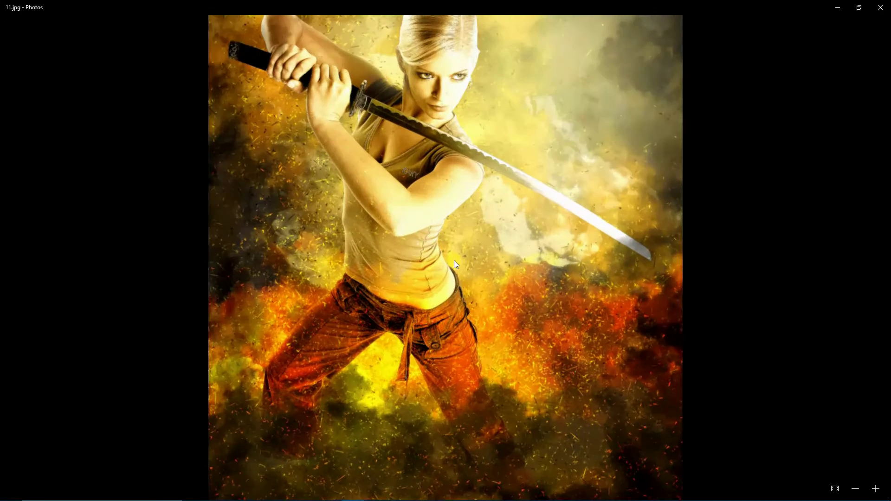
{"action": "scroll", "coordinate": [455, 257], "scroll_direction": "up", "scroll_amount": 1}
{"action": "left_click_drag", "start_coordinate": [514, 123], "coordinate": [523, 303]}
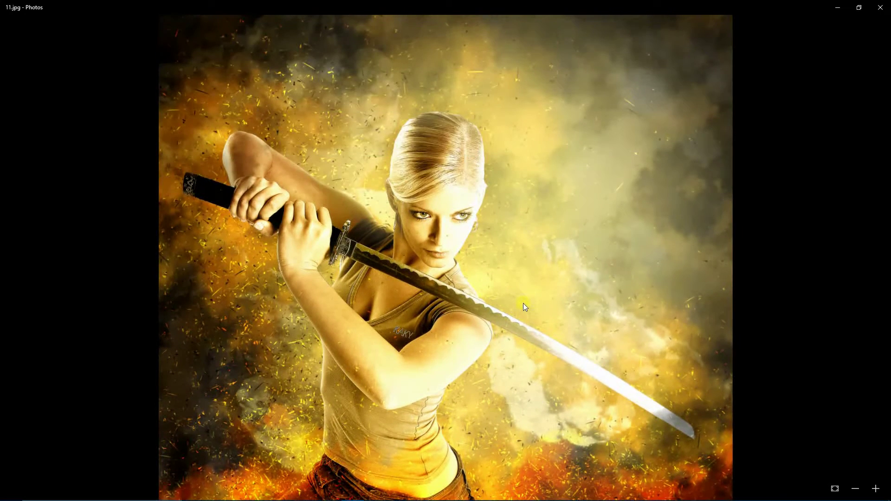
{"action": "mouse_move", "coordinate": [545, 389]}
{"action": "left_mouse_down"}
{"action": "mouse_move", "coordinate": [530, 98]}
{"action": "mouse_move", "coordinate": [550, 114]}
{"action": "mouse_move", "coordinate": [551, 271]}
{"action": "left_mouse_up"}
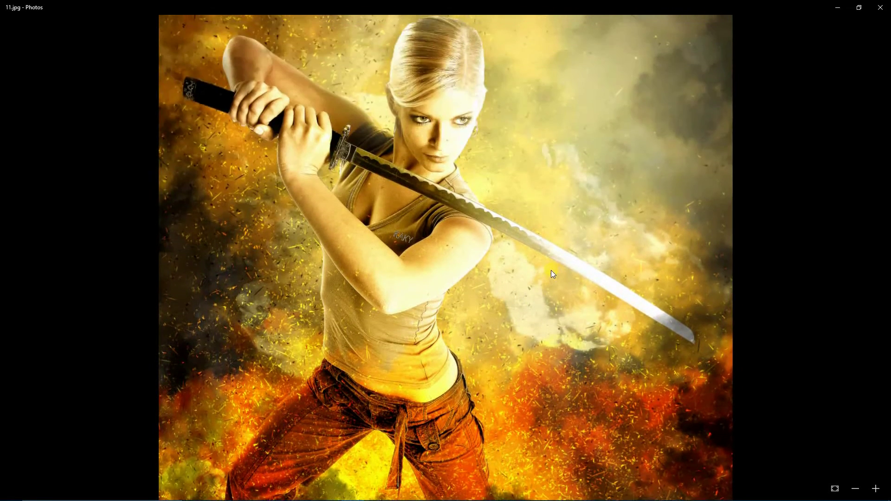
{"action": "scroll", "coordinate": [542, 200], "scroll_direction": "down", "scroll_amount": 1}
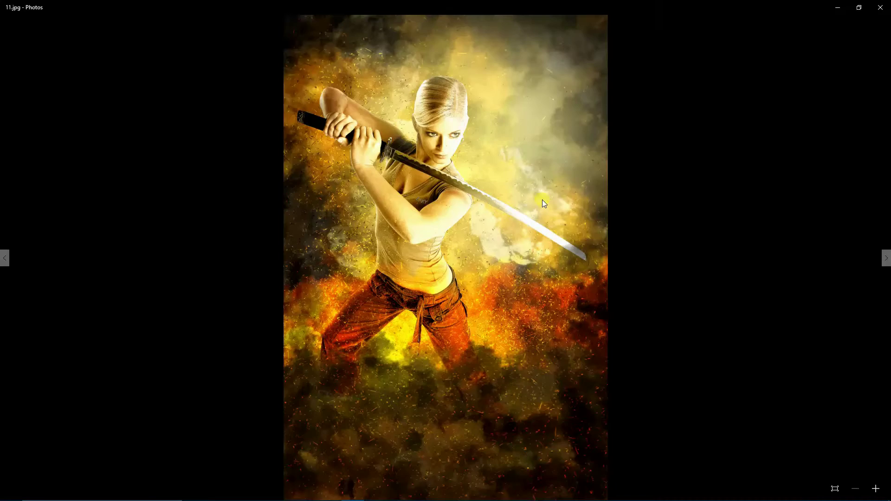
Step: Zoom into the blue sword woman version, panning from face and sword to legs
{"action": "key", "text": "Right"}
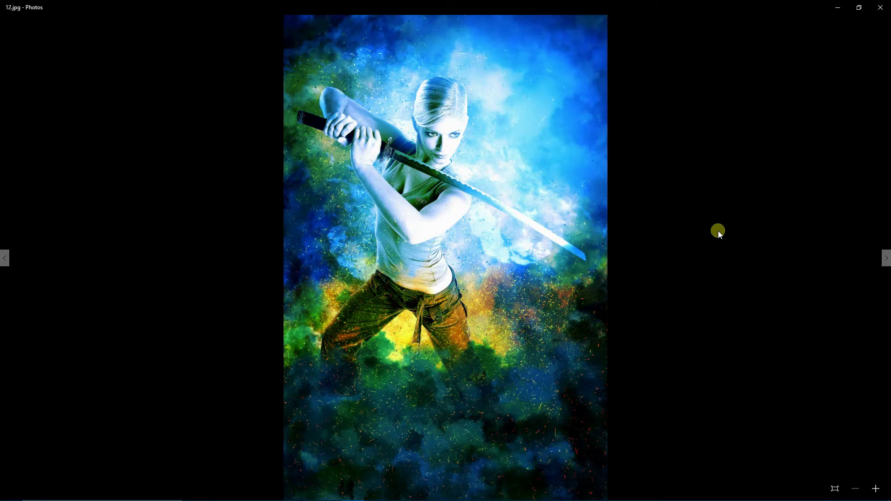
{"action": "scroll", "coordinate": [449, 236], "scroll_direction": "up", "scroll_amount": 1}
{"action": "scroll", "coordinate": [450, 235], "scroll_direction": "up", "scroll_amount": 1}
{"action": "left_click_drag", "start_coordinate": [523, 105], "coordinate": [540, 268]}
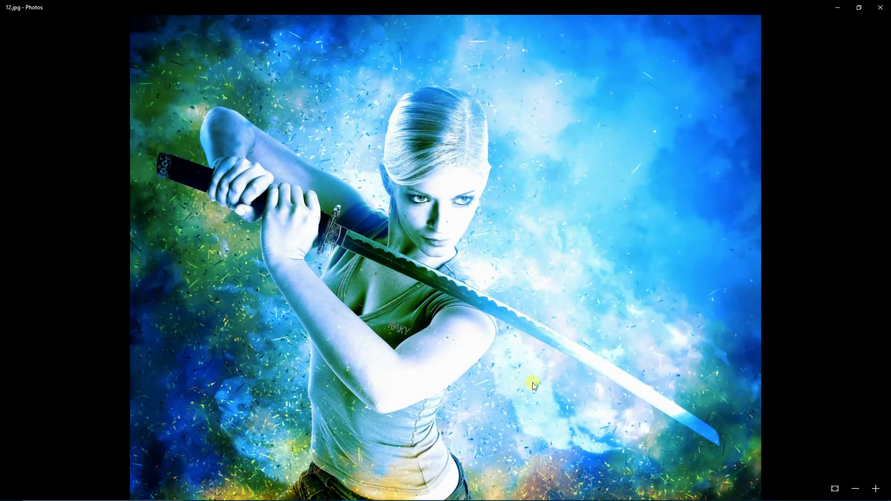
{"action": "mouse_move", "coordinate": [525, 401]}
{"action": "left_mouse_down"}
{"action": "mouse_move", "coordinate": [577, 109]}
{"action": "mouse_move", "coordinate": [589, 278]}
{"action": "left_mouse_up"}
Step: Inspect the green sword woman version from face to trousers, then zoom back out
{"action": "key", "text": "Right"}
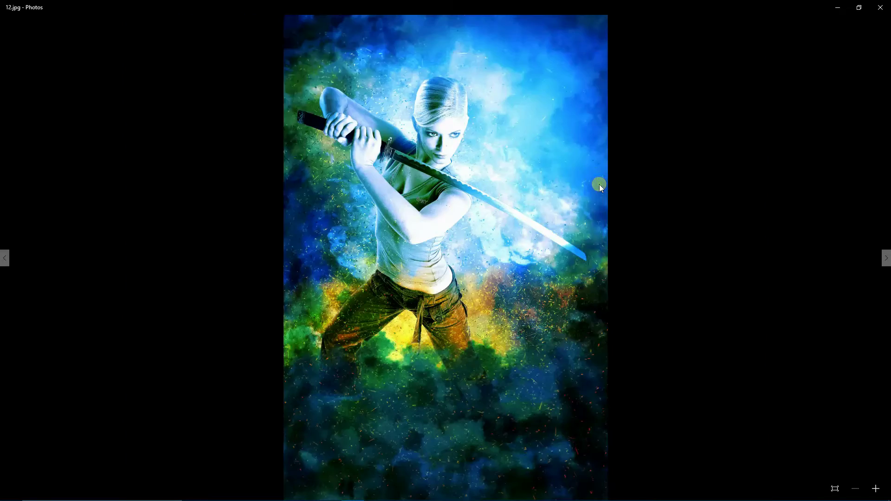
{"action": "key", "text": "Right"}
{"action": "scroll", "coordinate": [458, 246], "scroll_direction": "up", "scroll_amount": 2}
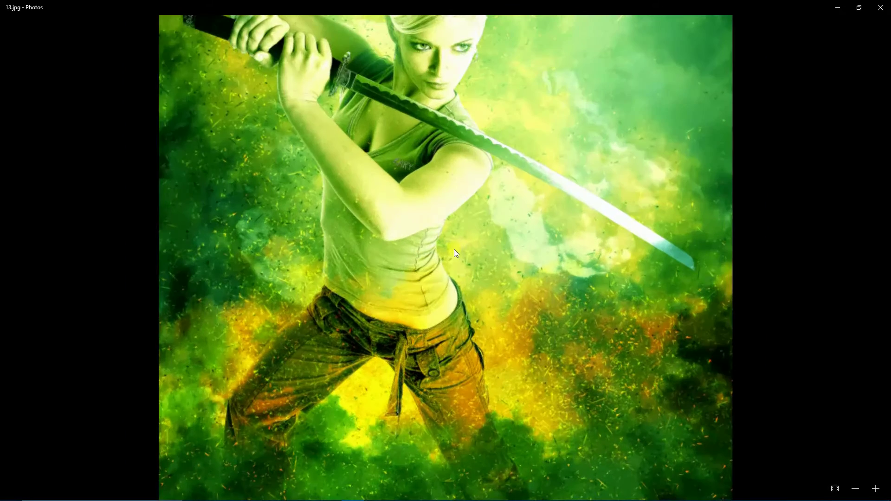
{"action": "left_click_drag", "start_coordinate": [457, 187], "coordinate": [459, 258]}
{"action": "mouse_move", "coordinate": [489, 396]}
{"action": "left_mouse_down"}
{"action": "mouse_move", "coordinate": [486, 138]}
{"action": "mouse_move", "coordinate": [487, 176]}
{"action": "left_mouse_up"}
{"action": "scroll", "coordinate": [486, 177], "scroll_direction": "down", "scroll_amount": 1}
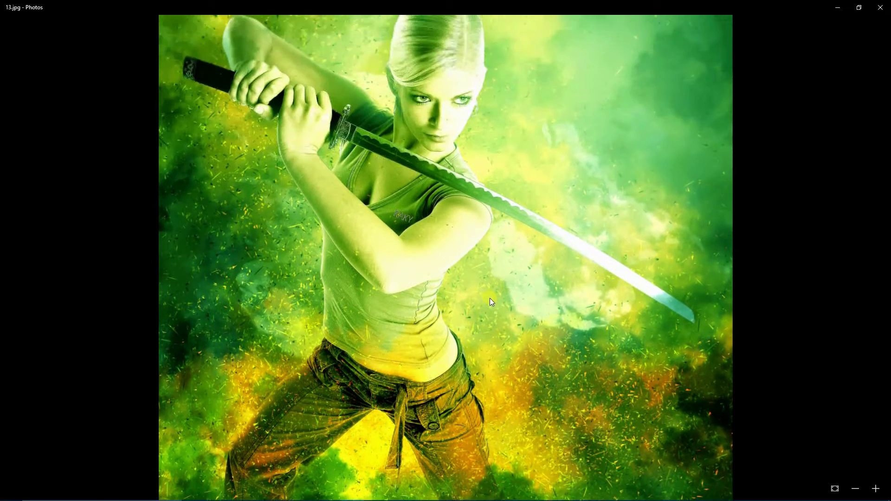
{"action": "scroll", "coordinate": [525, 103], "scroll_direction": "down", "scroll_amount": 2}
Step: Zoom into the blue knight composite 16.jpg, panning over shield, sword and helmet, then fit it
{"action": "key", "text": "Right"}
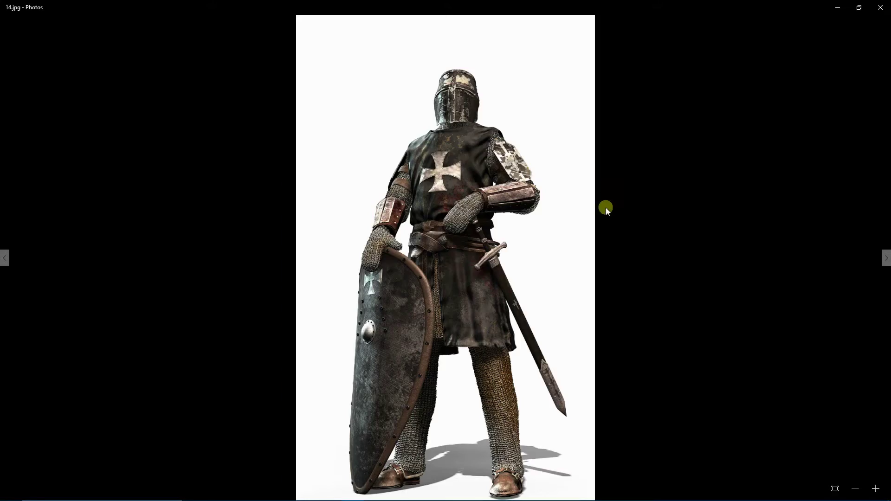
{"action": "key", "text": "Right"}
{"action": "key", "text": "Right"}
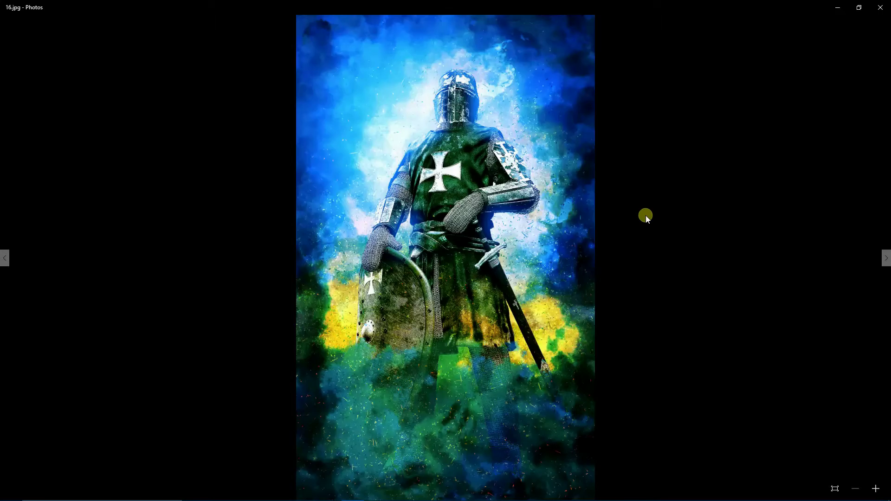
{"action": "scroll", "coordinate": [503, 233], "scroll_direction": "up", "scroll_amount": 3}
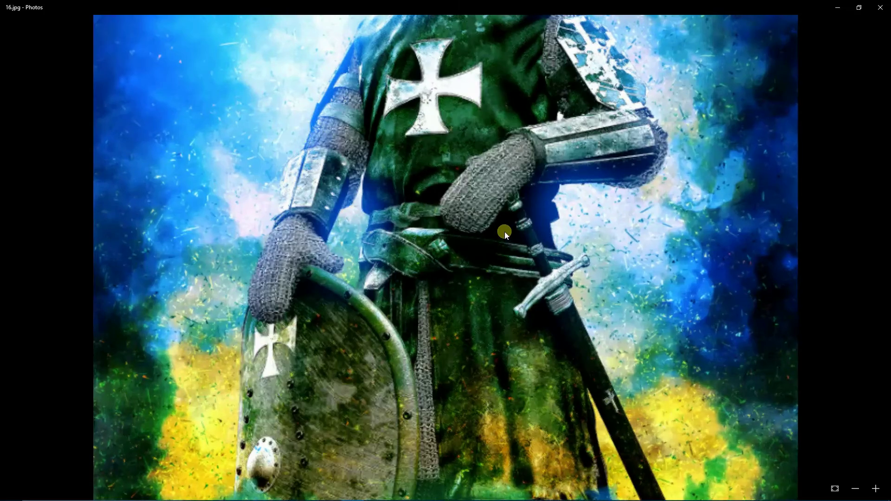
{"action": "scroll", "coordinate": [556, 345], "scroll_direction": "up", "scroll_amount": 3}
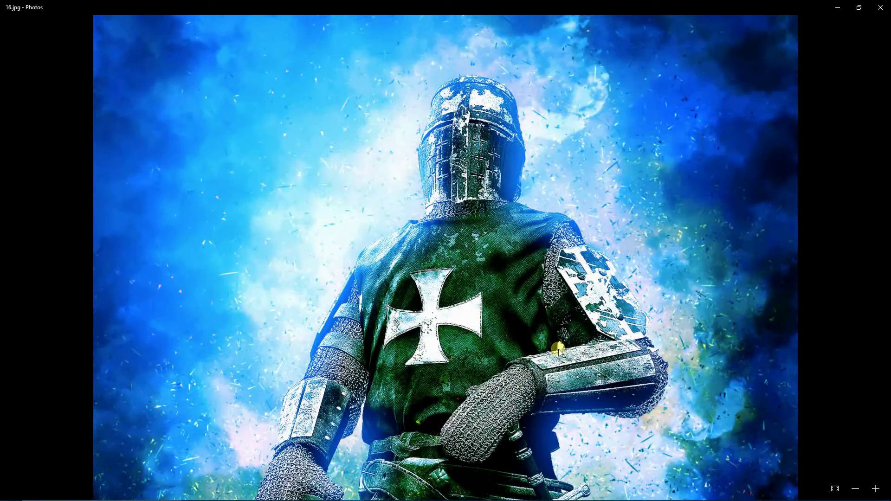
{"action": "left_click_drag", "start_coordinate": [560, 385], "coordinate": [561, 179]}
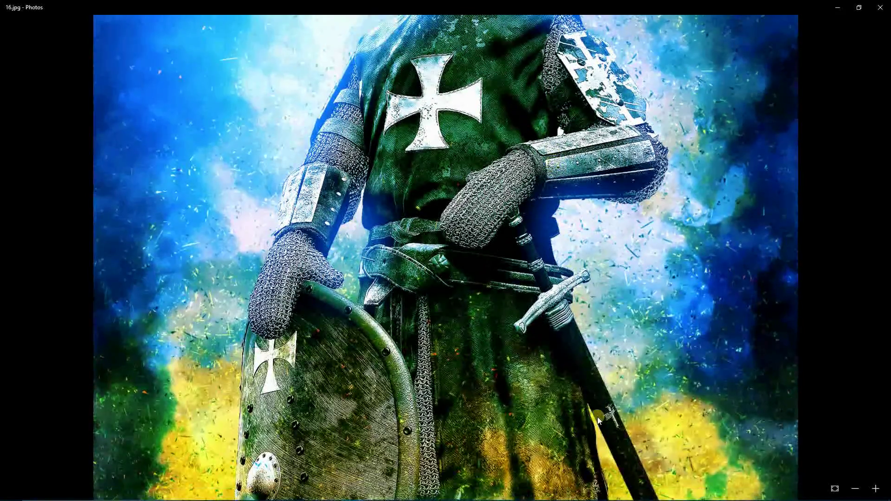
{"action": "left_click_drag", "start_coordinate": [580, 452], "coordinate": [582, 178]}
{"action": "left_click_drag", "start_coordinate": [572, 117], "coordinate": [565, 255]}
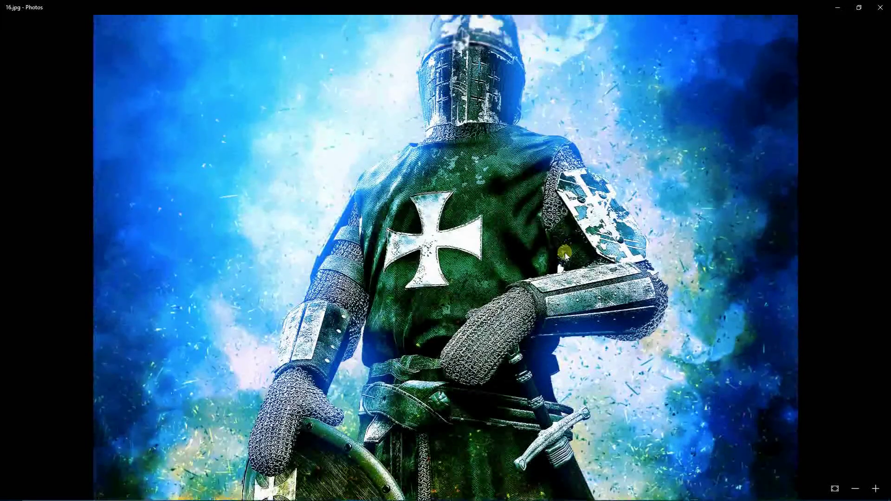
{"action": "left_click_drag", "start_coordinate": [563, 193], "coordinate": [562, 218]}
{"action": "double_click", "coordinate": [561, 218]}
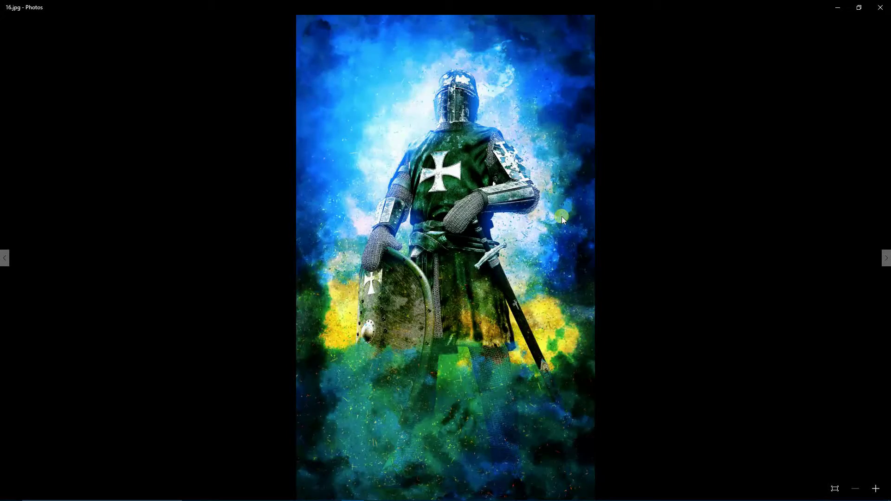
Step: Inspect the fiery golden knight 17.jpg from helmet to shield and legs, then fit it
{"action": "key", "text": "Right"}
{"action": "scroll", "coordinate": [483, 118], "scroll_direction": "up", "scroll_amount": 2}
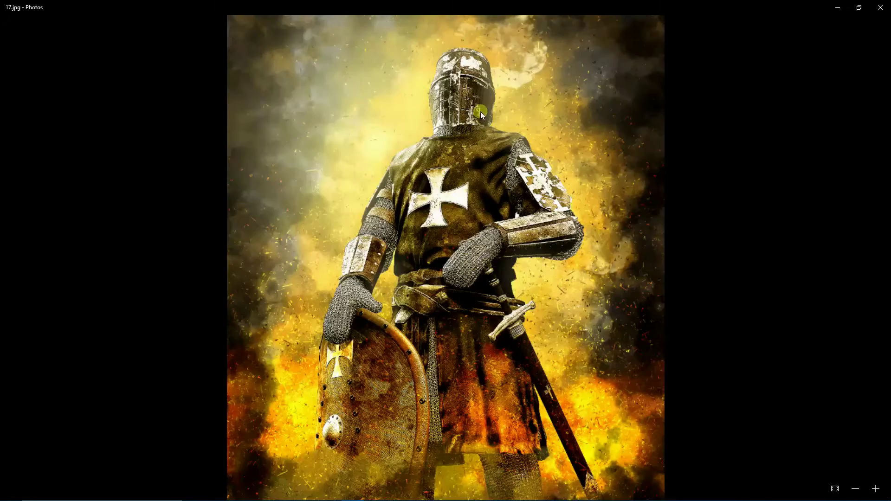
{"action": "scroll", "coordinate": [481, 111], "scroll_direction": "up", "scroll_amount": 1}
{"action": "left_click_drag", "start_coordinate": [538, 93], "coordinate": [545, 243]}
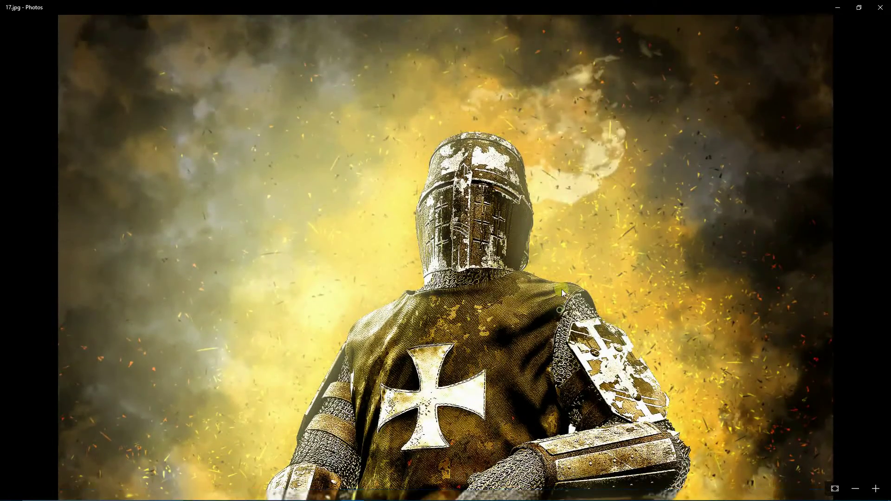
{"action": "left_click_drag", "start_coordinate": [557, 278], "coordinate": [557, 88]}
{"action": "mouse_move", "coordinate": [530, 306]}
{"action": "left_mouse_down"}
{"action": "mouse_move", "coordinate": [529, 88]}
{"action": "mouse_move", "coordinate": [515, 425]}
{"action": "left_mouse_up"}
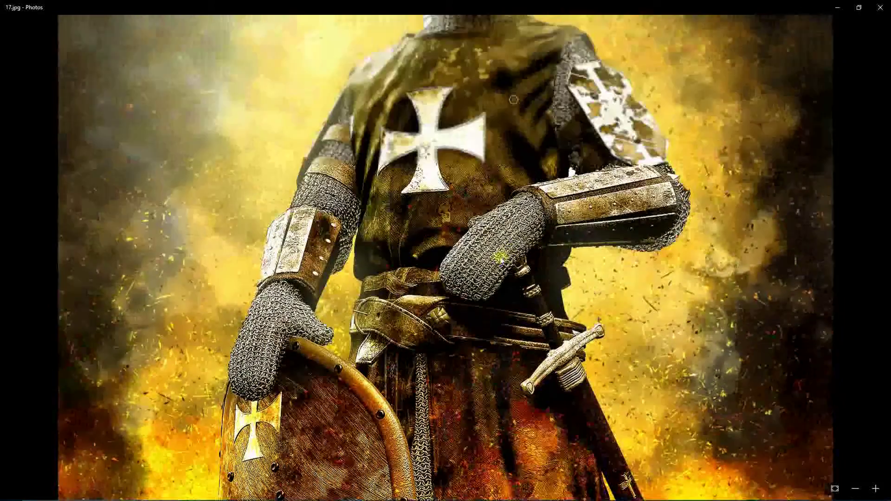
{"action": "left_click_drag", "start_coordinate": [503, 90], "coordinate": [505, 183]}
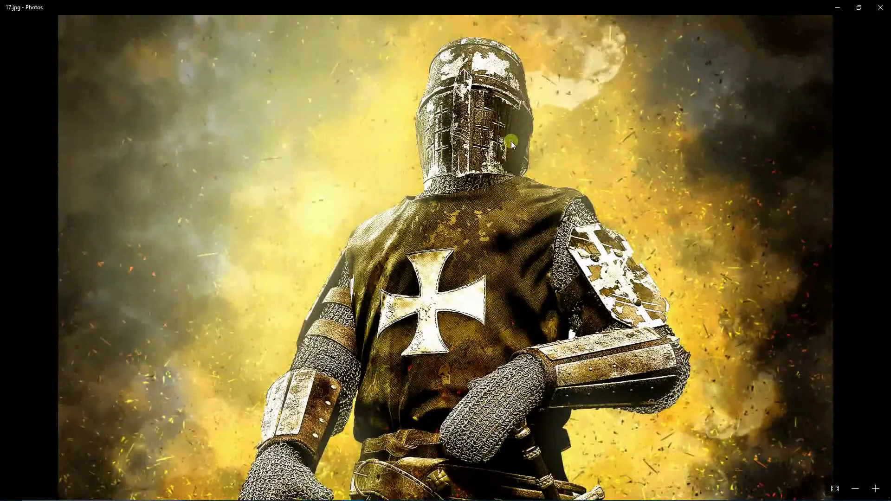
{"action": "double_click", "coordinate": [512, 141]}
Step: Zoom into the fiery ninja composite 20.jpg, panning from masked head to skirt and smoke
{"action": "key", "text": "Right"}
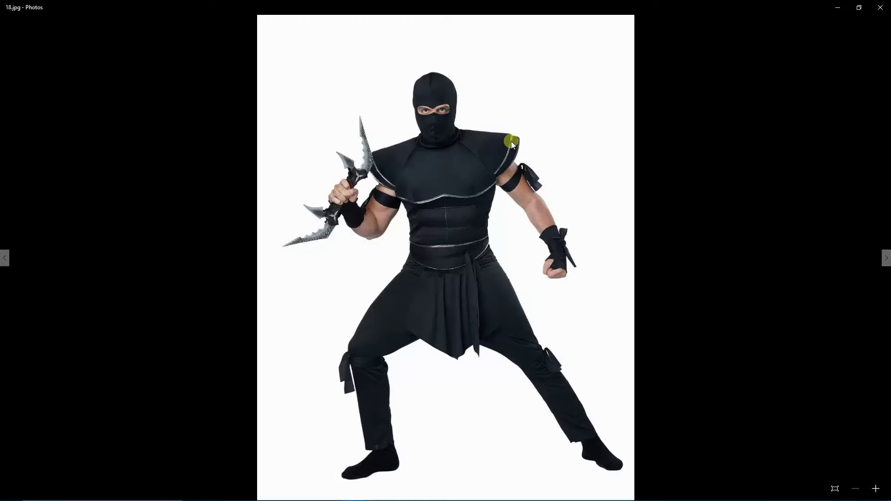
{"action": "key", "text": "Right"}
{"action": "key", "text": "Right"}
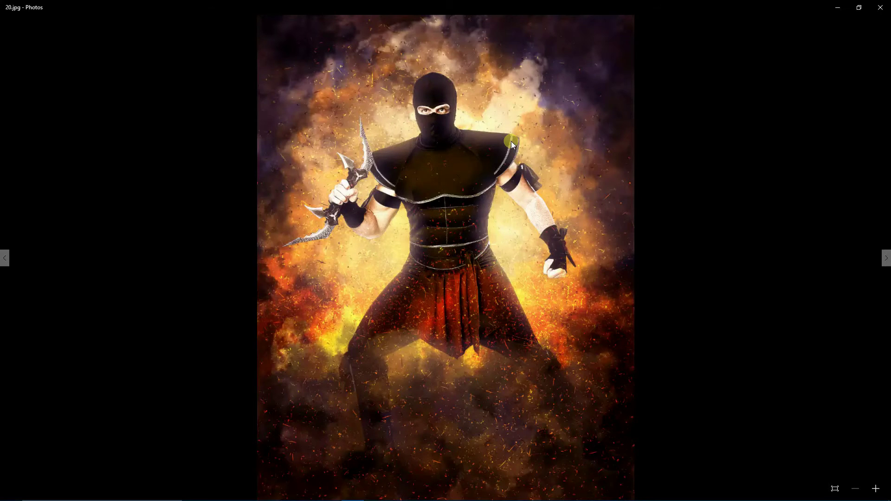
{"action": "double_click", "coordinate": [510, 172]}
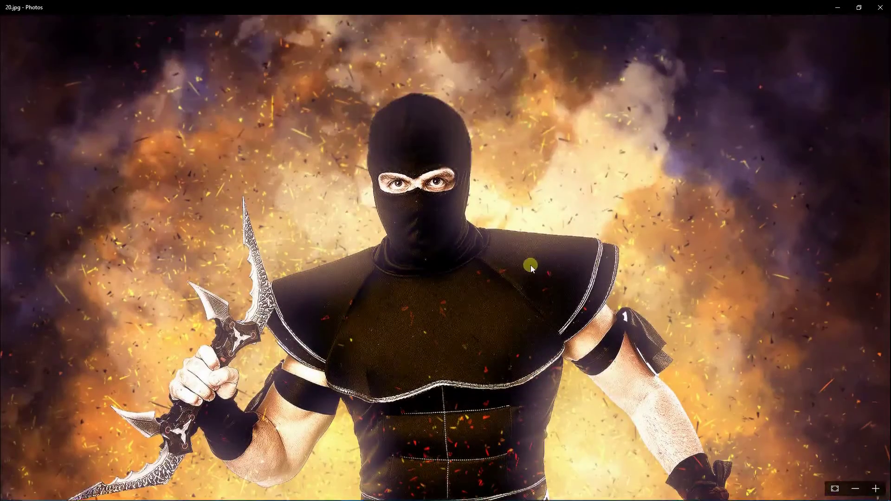
{"action": "mouse_move", "coordinate": [531, 266]}
{"action": "left_mouse_down"}
{"action": "mouse_move", "coordinate": [514, 380]}
{"action": "mouse_move", "coordinate": [513, 255]}
{"action": "left_mouse_up"}
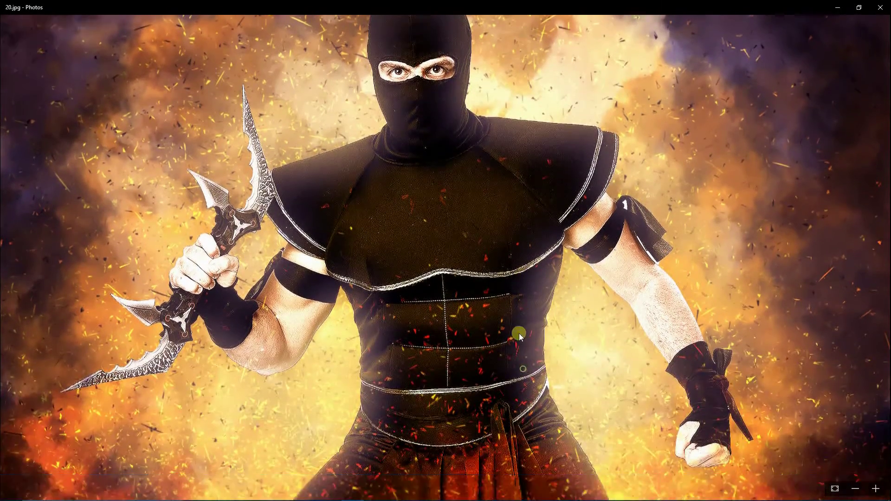
{"action": "left_click_drag", "start_coordinate": [516, 331], "coordinate": [494, 211]}
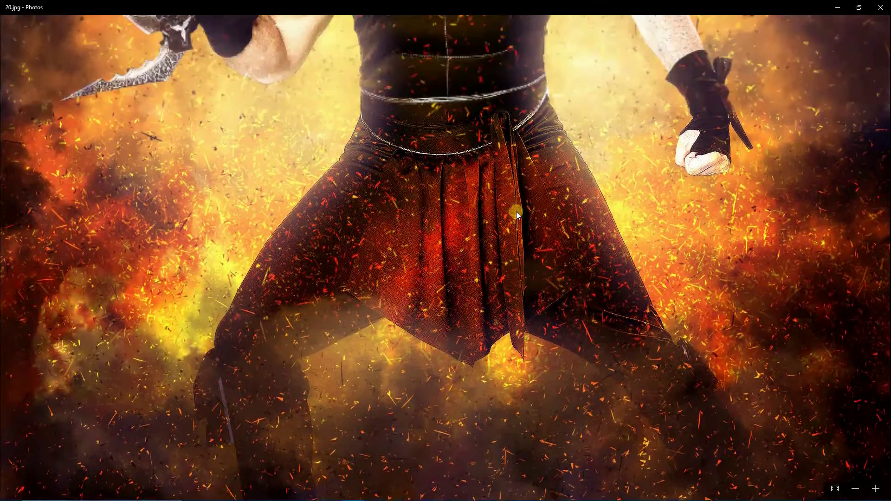
{"action": "left_click_drag", "start_coordinate": [519, 114], "coordinate": [513, 302]}
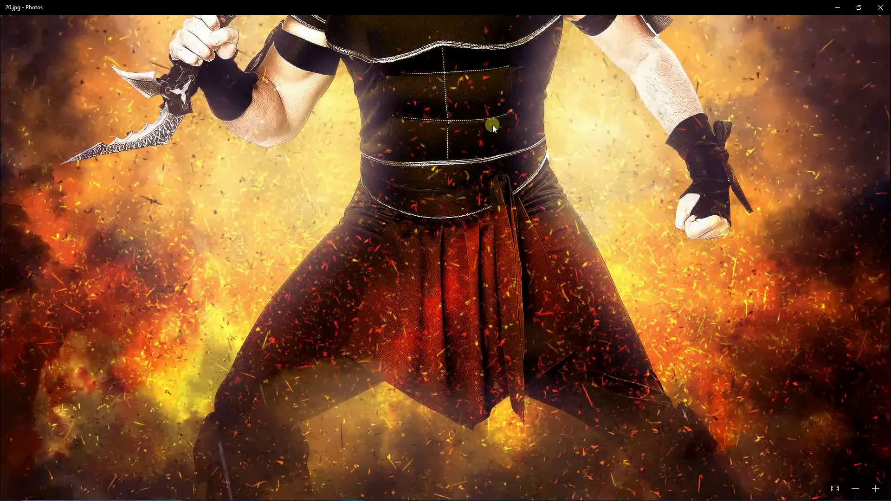
{"action": "left_click_drag", "start_coordinate": [492, 125], "coordinate": [487, 255]}
{"action": "left_click_drag", "start_coordinate": [490, 148], "coordinate": [492, 218]}
{"action": "left_click_drag", "start_coordinate": [491, 169], "coordinate": [493, 238]}
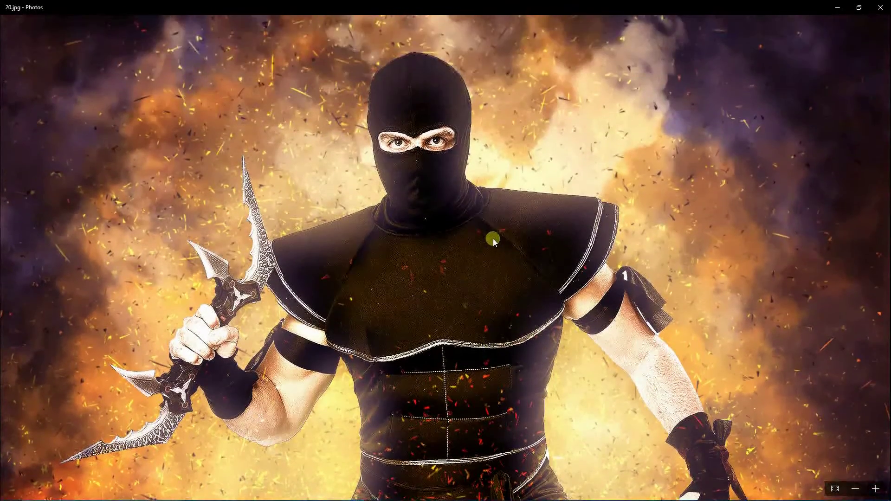
{"action": "double_click", "coordinate": [494, 239]}
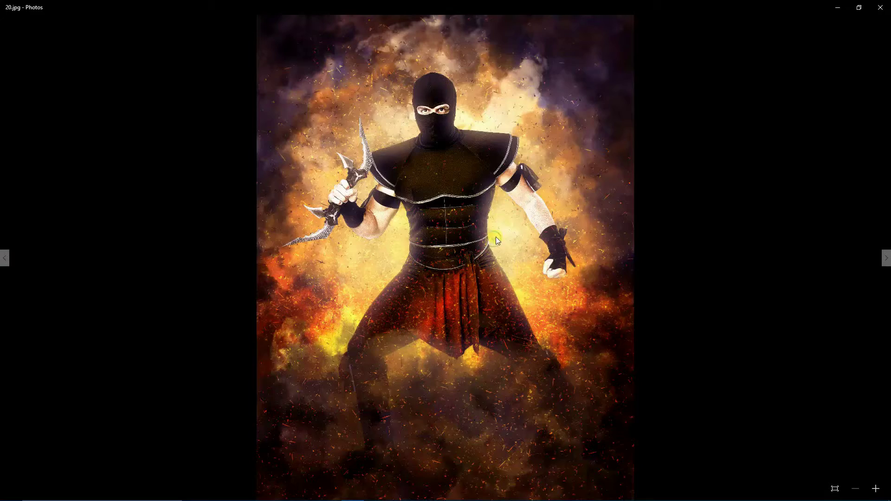
Step: Inspect the golden hooded woman 21.jpg from hood to legs, then fit it whole
{"action": "key", "text": "Right"}
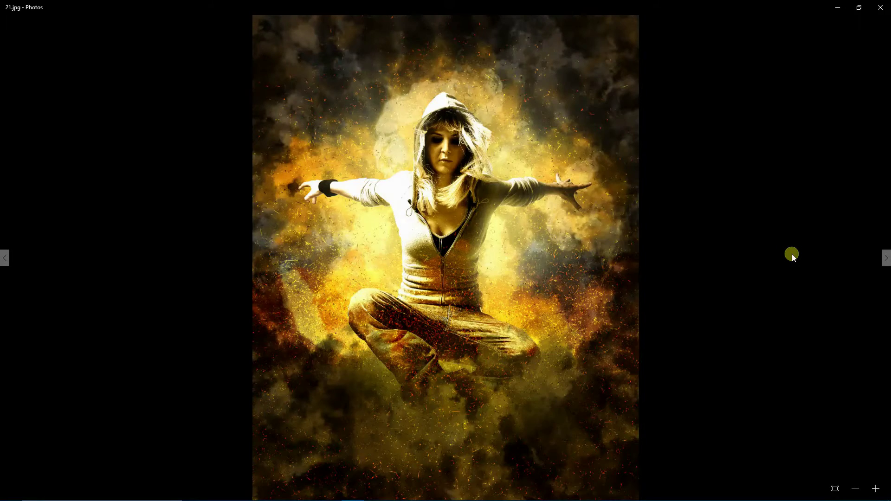
{"action": "double_click", "coordinate": [529, 252]}
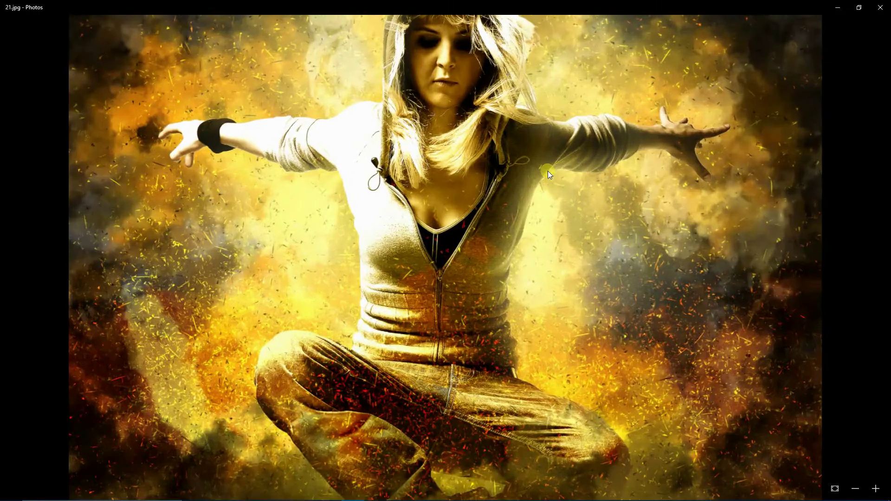
{"action": "left_click_drag", "start_coordinate": [548, 170], "coordinate": [556, 340]}
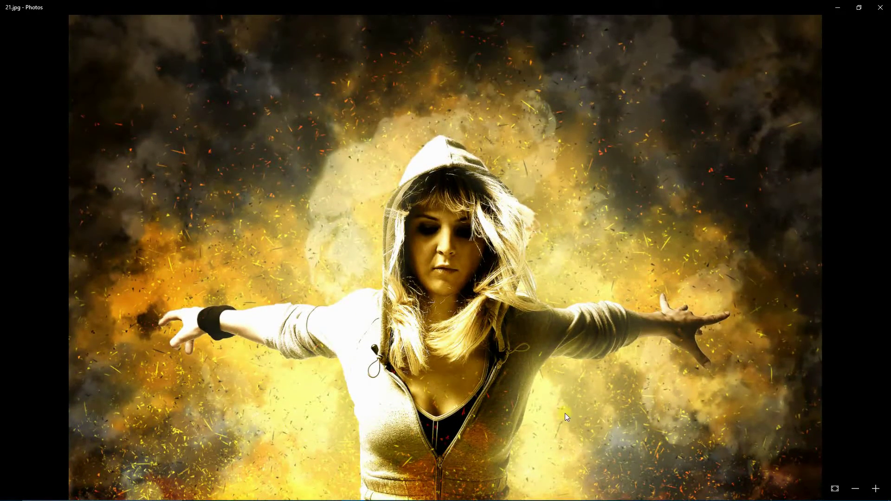
{"action": "left_click_drag", "start_coordinate": [565, 414], "coordinate": [573, 177]}
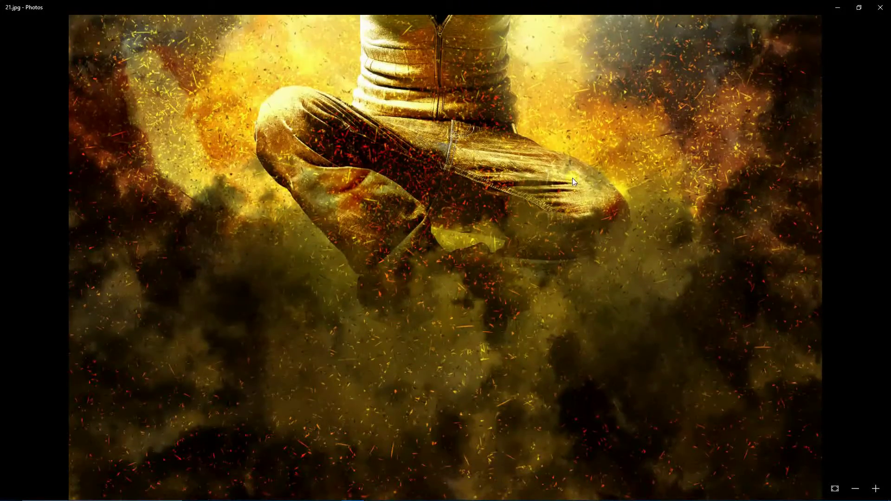
{"action": "left_click_drag", "start_coordinate": [578, 117], "coordinate": [574, 342]}
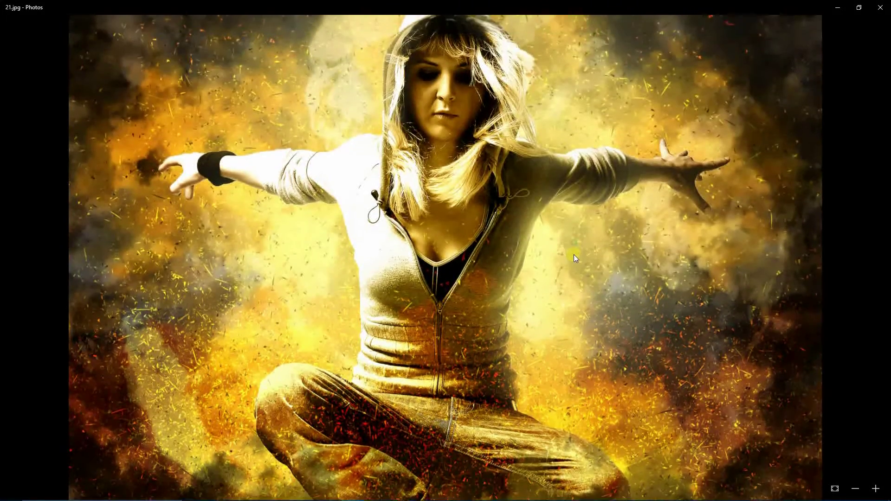
{"action": "double_click", "coordinate": [570, 249]}
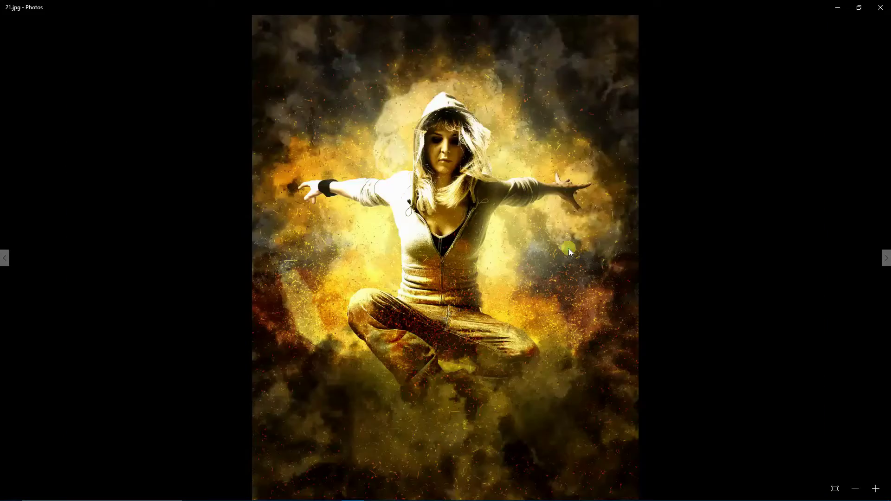
Step: Zoom into the helmeted soldier 22.jpg, panning between goggles, belt, sword and knee
{"action": "key", "text": "Right"}
{"action": "scroll", "coordinate": [567, 240], "scroll_direction": "up", "scroll_amount": 2}
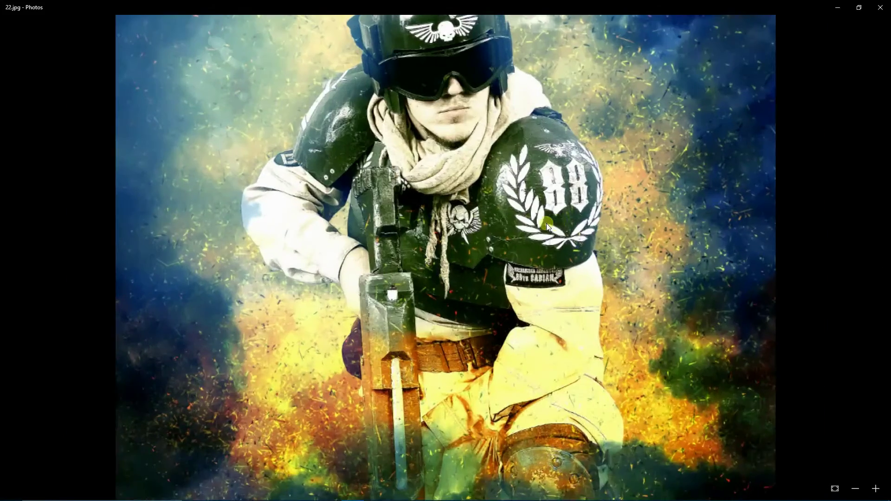
{"action": "scroll", "coordinate": [555, 138], "scroll_direction": "up", "scroll_amount": 2}
{"action": "left_click_drag", "start_coordinate": [555, 138], "coordinate": [560, 314]}
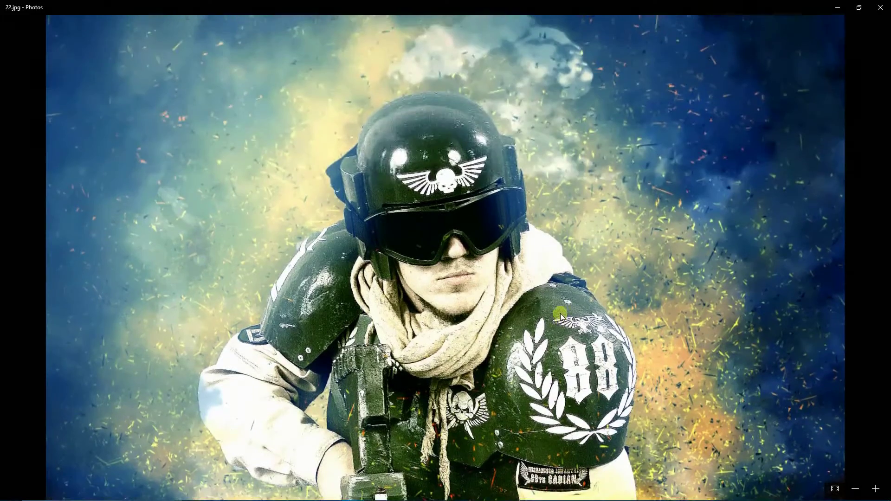
{"action": "left_click_drag", "start_coordinate": [584, 394], "coordinate": [587, 88]}
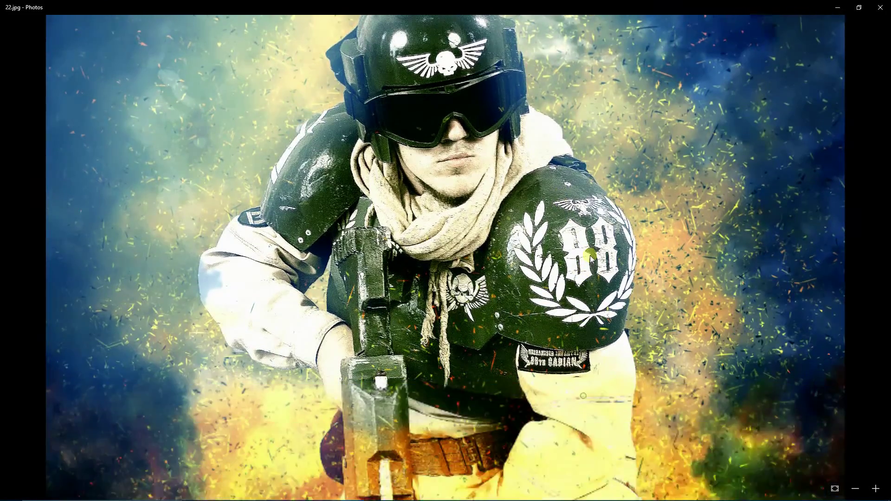
{"action": "left_click_drag", "start_coordinate": [577, 279], "coordinate": [584, 171]}
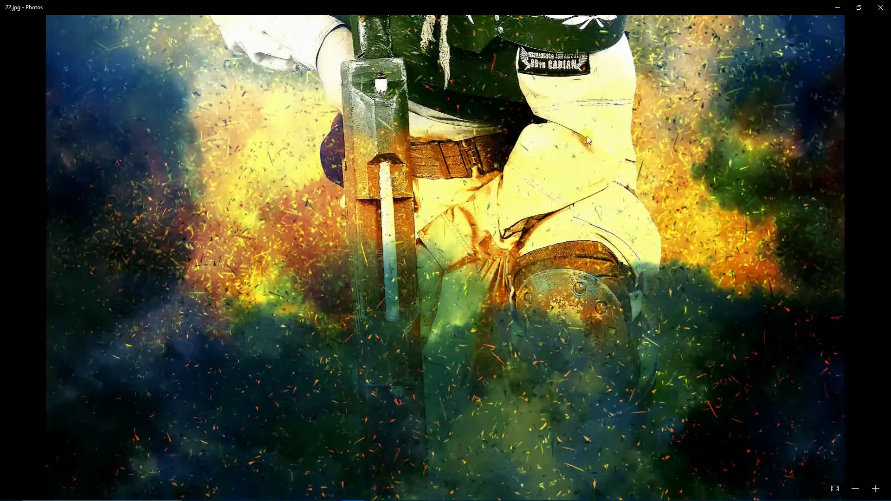
{"action": "left_click_drag", "start_coordinate": [587, 136], "coordinate": [596, 348]}
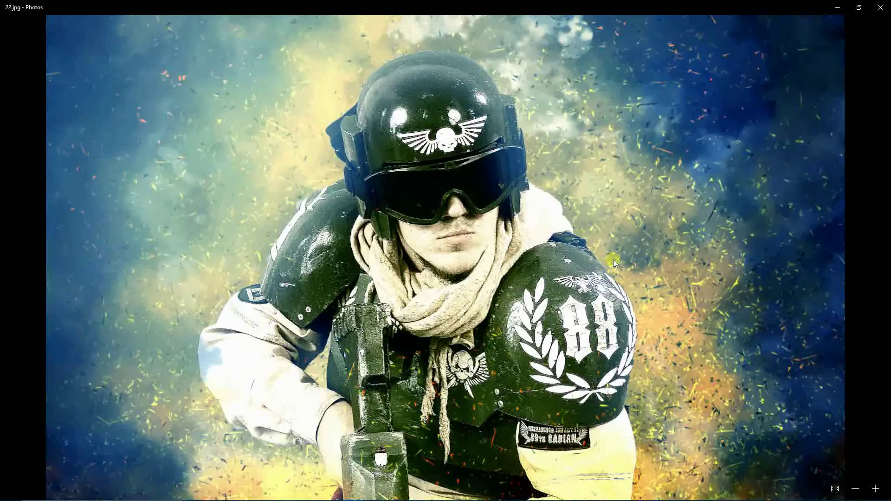
Step: Inspect the golden kicking monk 23.jpg from face to smoke, then move to 24.jpg
{"action": "key", "text": "Right"}
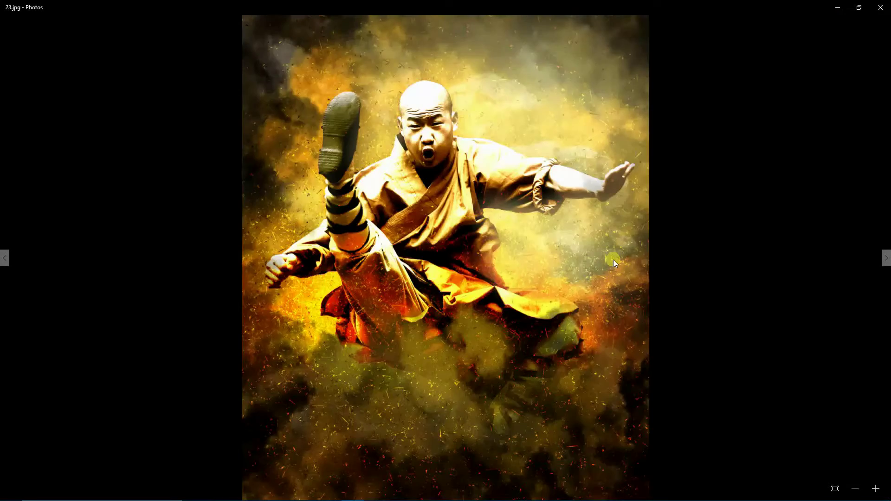
{"action": "double_click", "coordinate": [456, 246]}
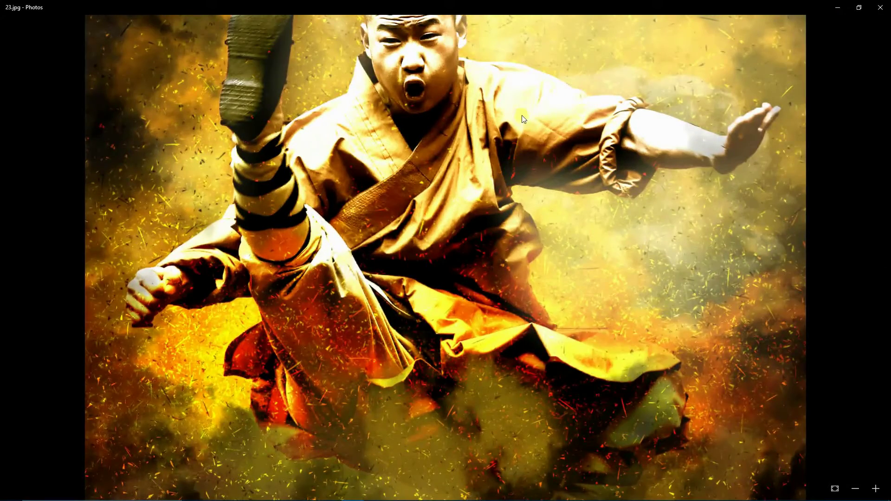
{"action": "left_click_drag", "start_coordinate": [520, 116], "coordinate": [522, 299]}
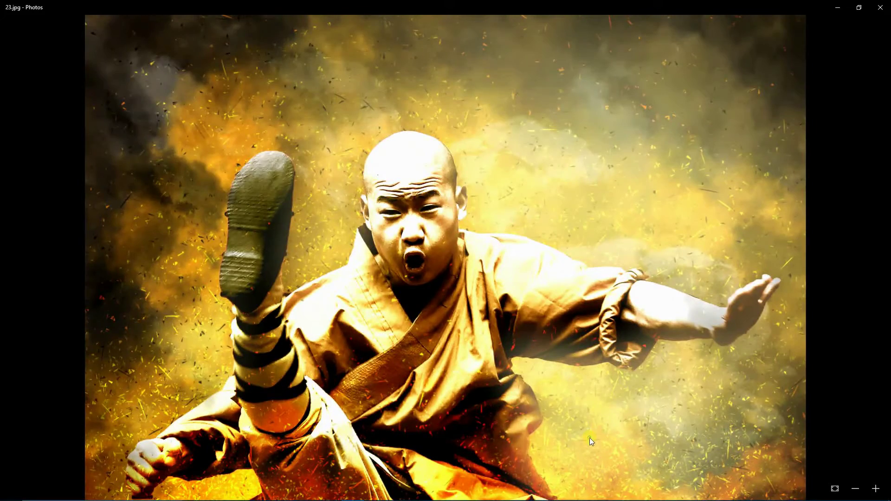
{"action": "left_click_drag", "start_coordinate": [590, 438], "coordinate": [588, 246]}
{"action": "left_click_drag", "start_coordinate": [575, 374], "coordinate": [573, 205]}
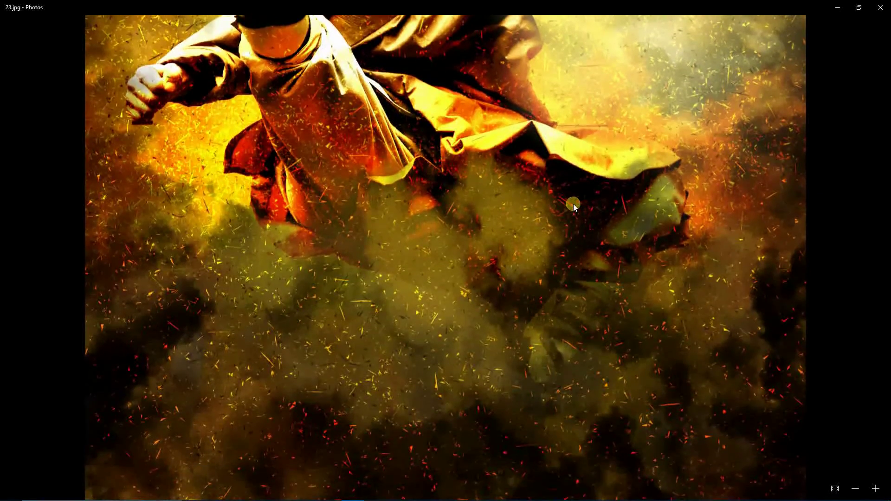
{"action": "left_click_drag", "start_coordinate": [567, 117], "coordinate": [570, 325]}
{"action": "left_click_drag", "start_coordinate": [576, 156], "coordinate": [578, 249]}
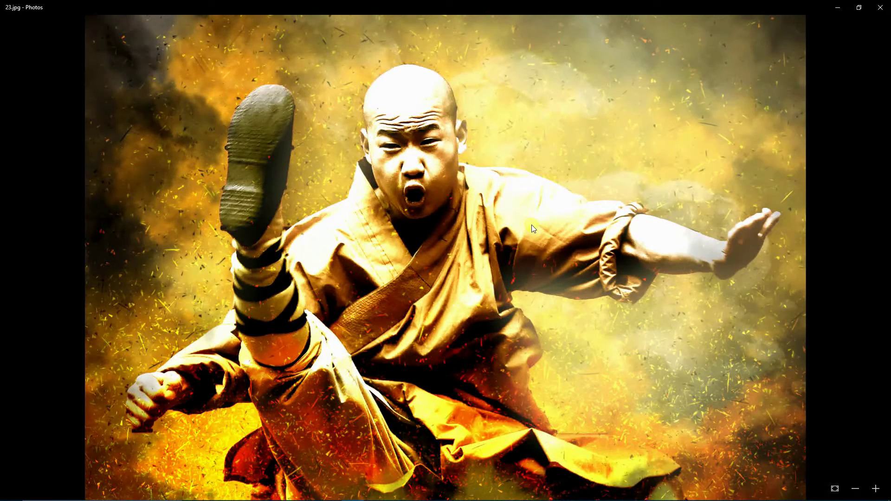
{"action": "scroll", "coordinate": [531, 225], "scroll_direction": "down", "scroll_amount": 1}
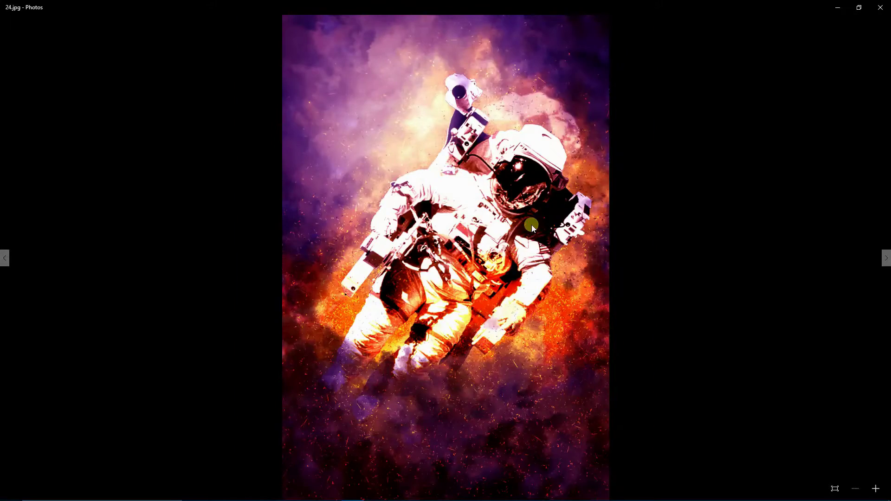
Step: Zoom into the astronaut composite and pan down to its lower body, then zoom out
{"action": "double_click", "coordinate": [530, 227]}
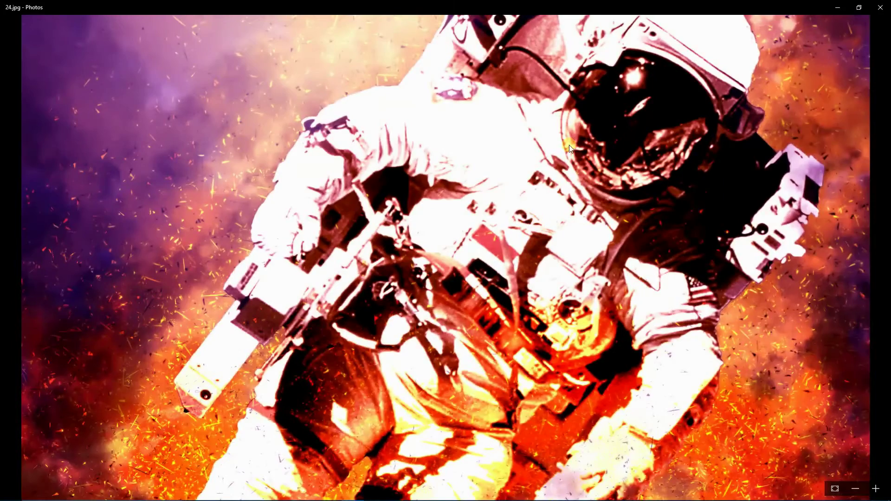
{"action": "left_click_drag", "start_coordinate": [569, 145], "coordinate": [571, 310]}
{"action": "double_click", "coordinate": [575, 308]}
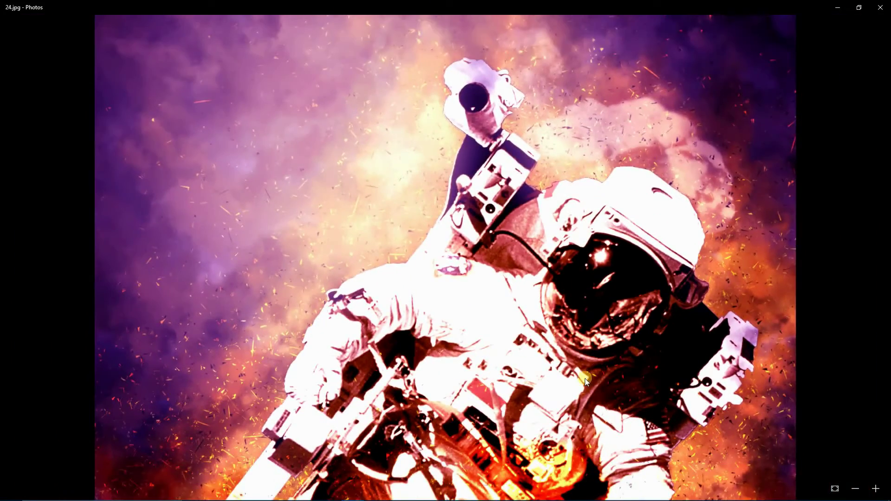
{"action": "double_click", "coordinate": [584, 378]}
{"action": "left_click_drag", "start_coordinate": [585, 377], "coordinate": [580, 124]}
{"action": "scroll", "coordinate": [578, 144], "scroll_direction": "down", "scroll_amount": 1}
{"action": "scroll", "coordinate": [576, 162], "scroll_direction": "down", "scroll_amount": 2}
{"action": "scroll", "coordinate": [572, 191], "scroll_direction": "down", "scroll_amount": 1}
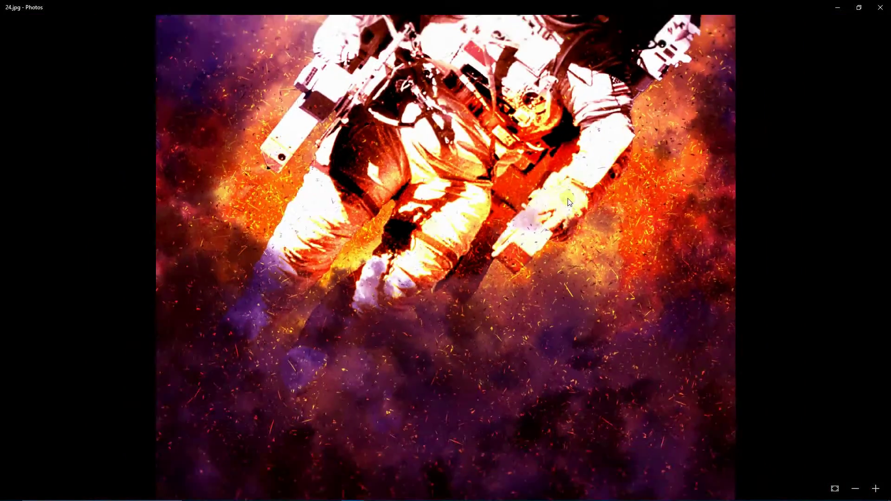
{"action": "scroll", "coordinate": [570, 202], "scroll_direction": "down", "scroll_amount": 1}
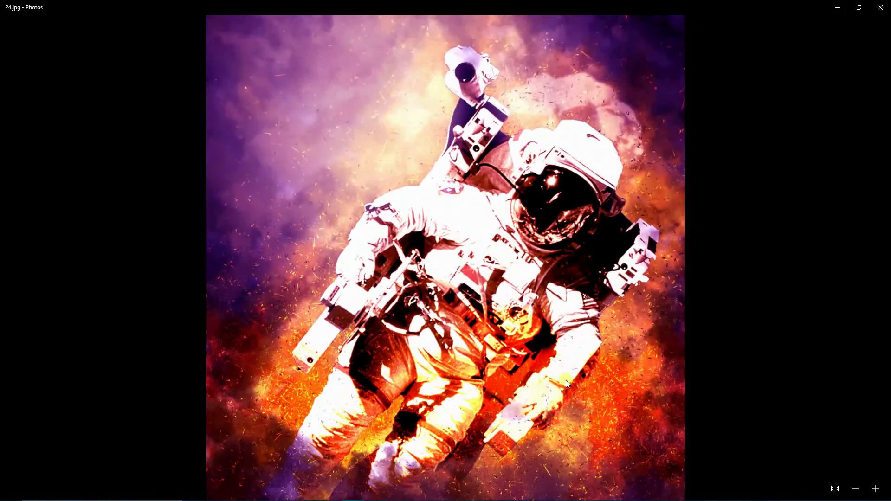
Step: Inspect the woman composite down to her legs and boots, then fit it whole
{"action": "key", "text": "Right"}
{"action": "key", "text": "Right"}
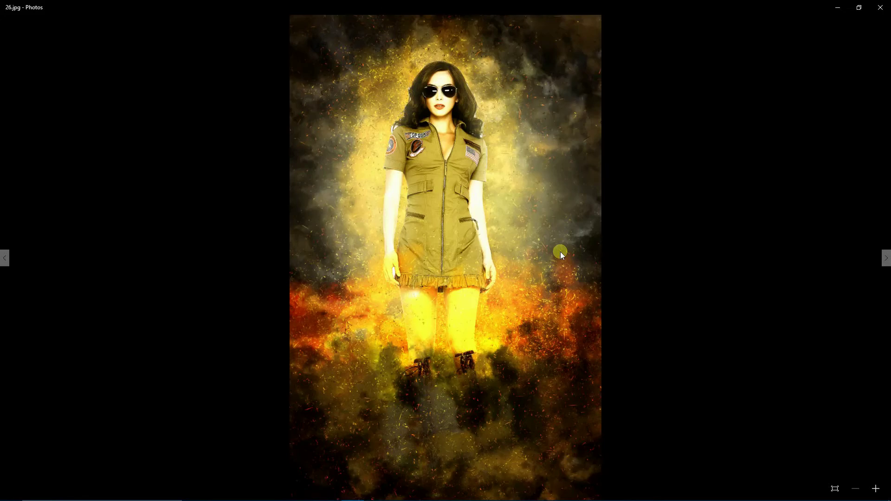
{"action": "scroll", "coordinate": [467, 225], "scroll_direction": "up", "scroll_amount": 1}
{"action": "scroll", "coordinate": [465, 250], "scroll_direction": "up", "scroll_amount": 1}
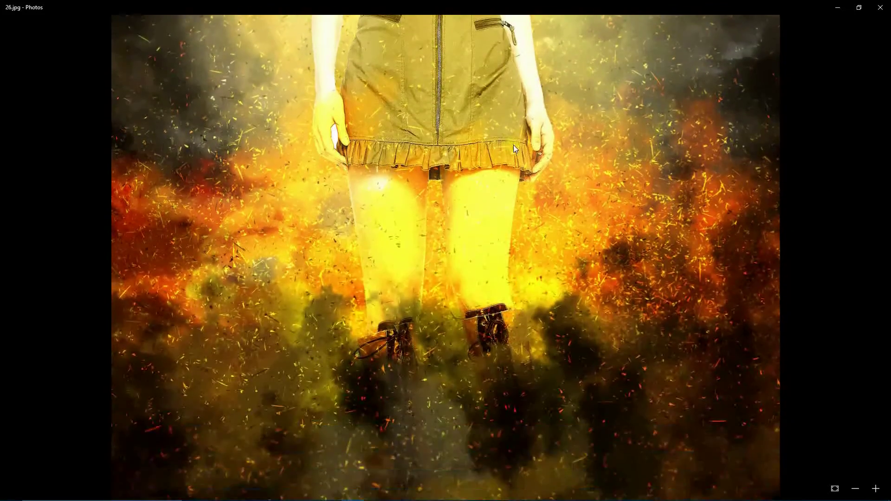
{"action": "mouse_move", "coordinate": [513, 147]}
{"action": "left_mouse_down"}
{"action": "mouse_move", "coordinate": [529, 48]}
{"action": "mouse_move", "coordinate": [505, 234]}
{"action": "left_mouse_up"}
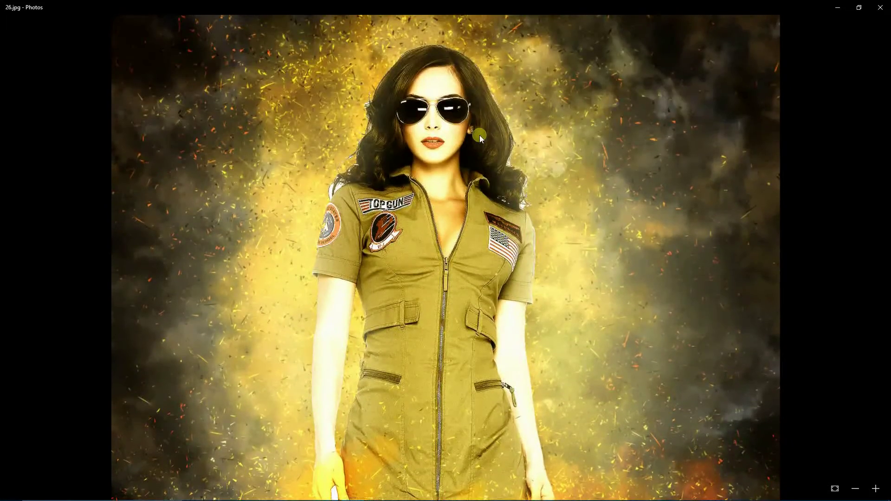
{"action": "double_click", "coordinate": [480, 135]}
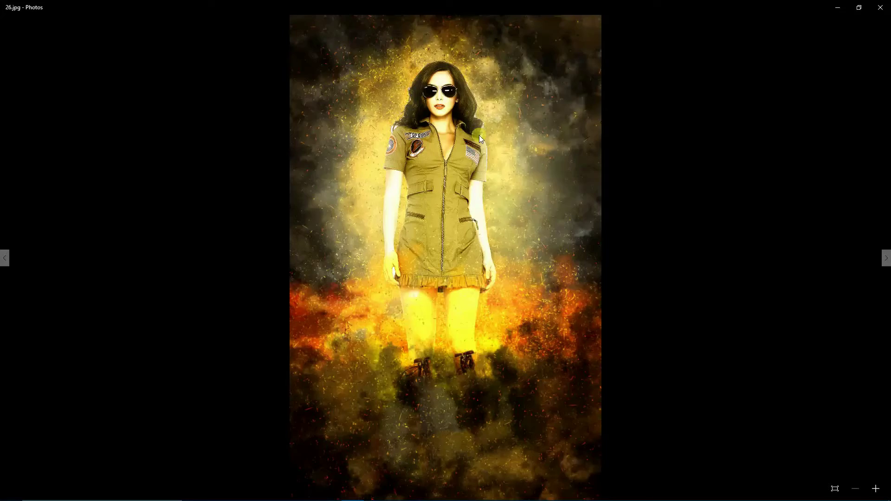
Step: Examine the swordsman 27.jpg from head to hands, then close the Photos viewer
{"action": "key", "text": "Right"}
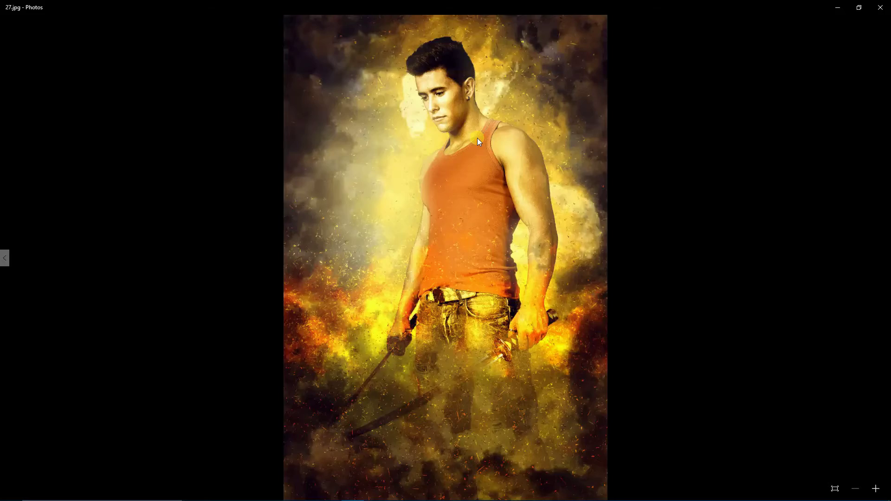
{"action": "double_click", "coordinate": [478, 140]}
{"action": "mouse_move", "coordinate": [513, 104]}
{"action": "left_mouse_down"}
{"action": "mouse_move", "coordinate": [503, 336]}
{"action": "mouse_move", "coordinate": [486, 205]}
{"action": "mouse_move", "coordinate": [494, 85]}
{"action": "left_mouse_up"}
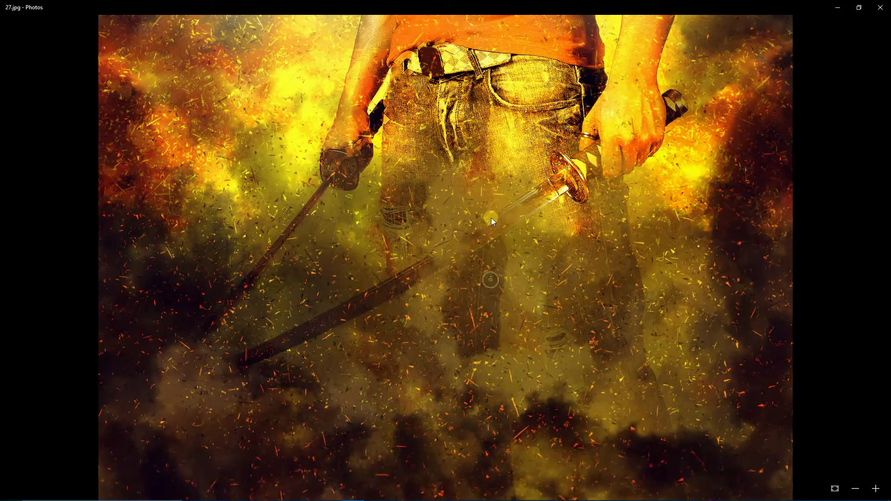
{"action": "left_click_drag", "start_coordinate": [502, 116], "coordinate": [510, 355]}
{"action": "left_click_drag", "start_coordinate": [509, 135], "coordinate": [508, 336]}
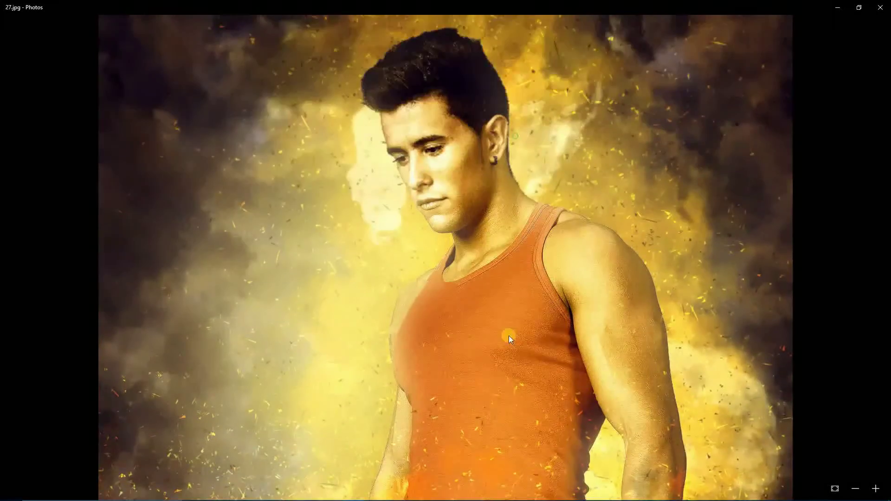
{"action": "scroll", "coordinate": [497, 264], "scroll_direction": "down", "scroll_amount": 5}
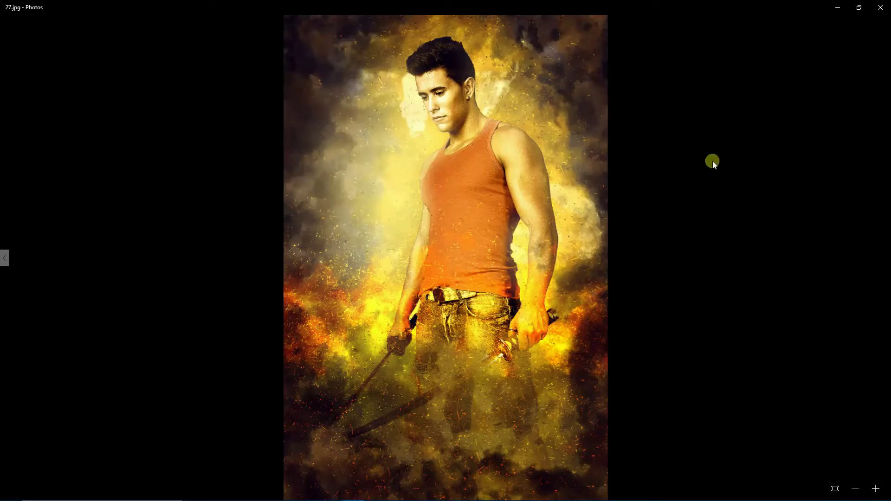
{"action": "left_click", "coordinate": [880, 7]}
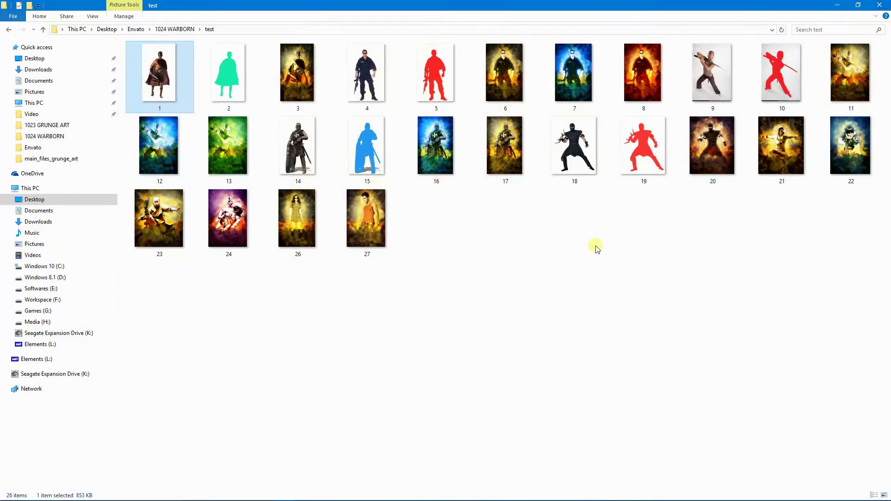
Step: Close the Warborn preview in Photoshop and drag Spartan photo 1 from the test folder into it
{"action": "left_click", "coordinate": [239, 494]}
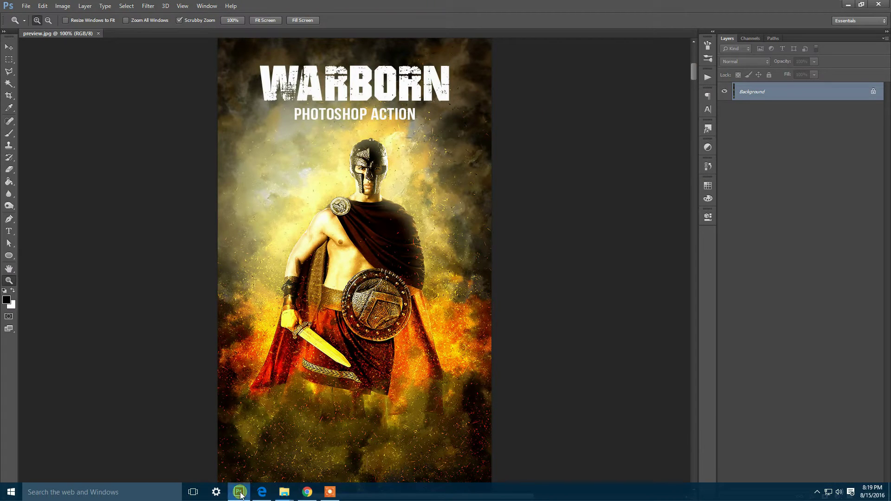
{"action": "left_click", "coordinate": [97, 33]}
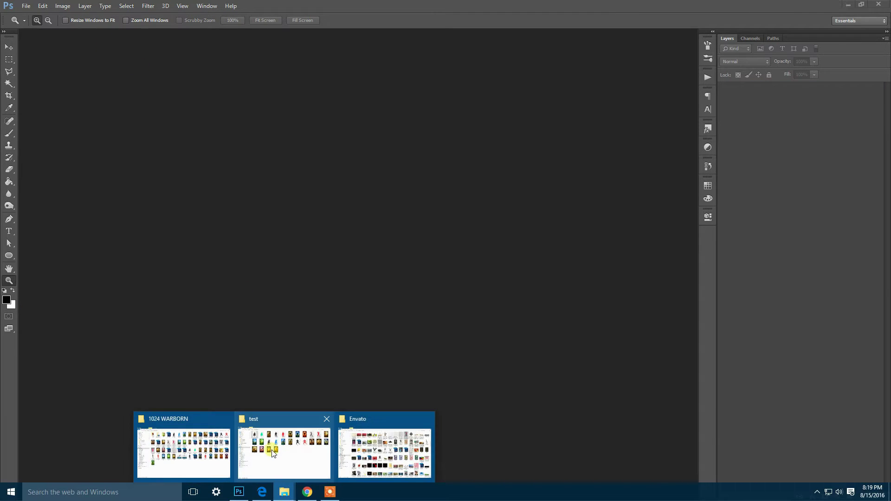
{"action": "mouse_move", "coordinate": [284, 492]}
{"action": "left_click", "coordinate": [262, 425]}
{"action": "left_click_drag", "start_coordinate": [156, 67], "coordinate": [297, 269]}
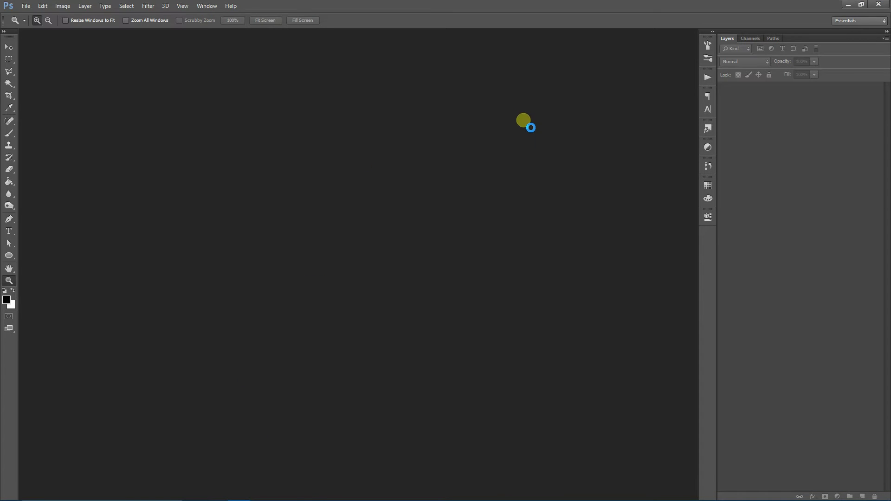
Step: Confirm the Spartan photo is RGB 8-bit and review the Layers panel options
{"action": "left_click", "coordinate": [596, 155]}
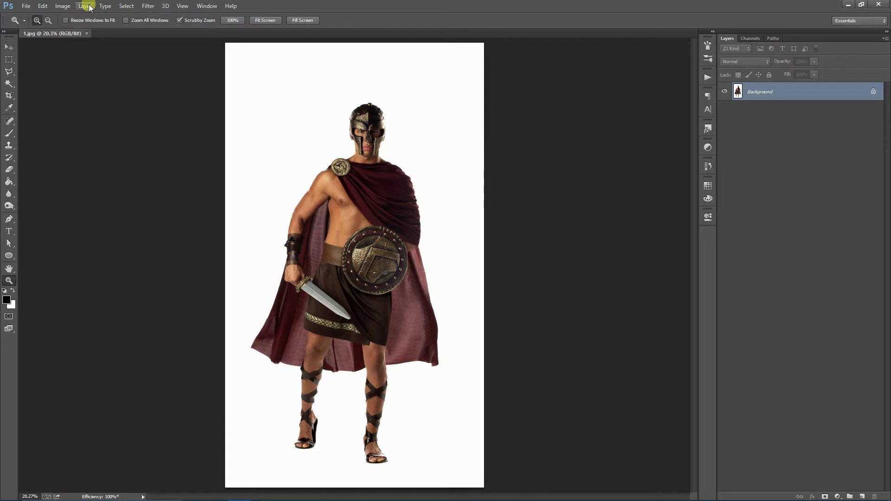
{"action": "left_click", "coordinate": [62, 6]}
{"action": "mouse_move", "coordinate": [68, 16]}
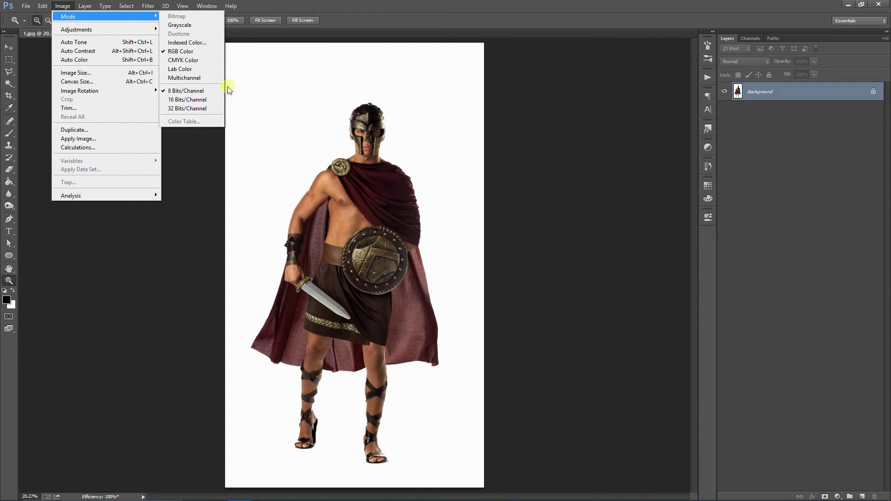
{"action": "left_click", "coordinate": [817, 44]}
{"action": "left_click", "coordinate": [885, 39]}
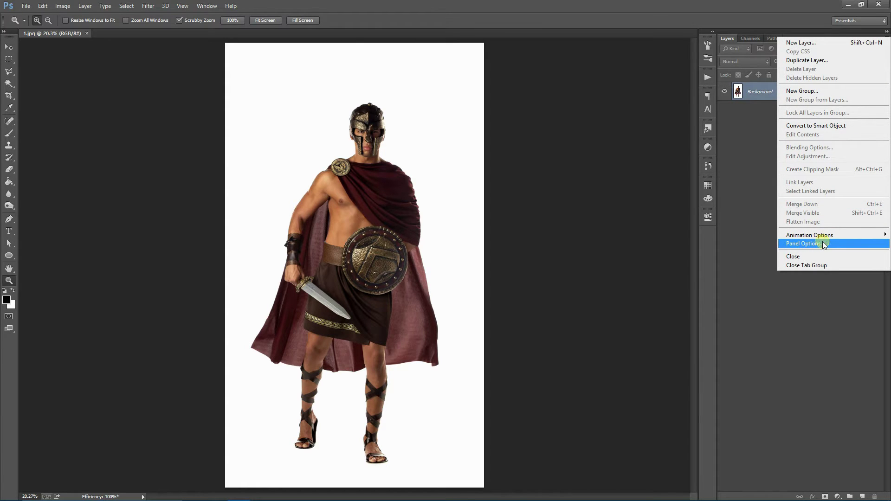
{"action": "left_click", "coordinate": [846, 246]}
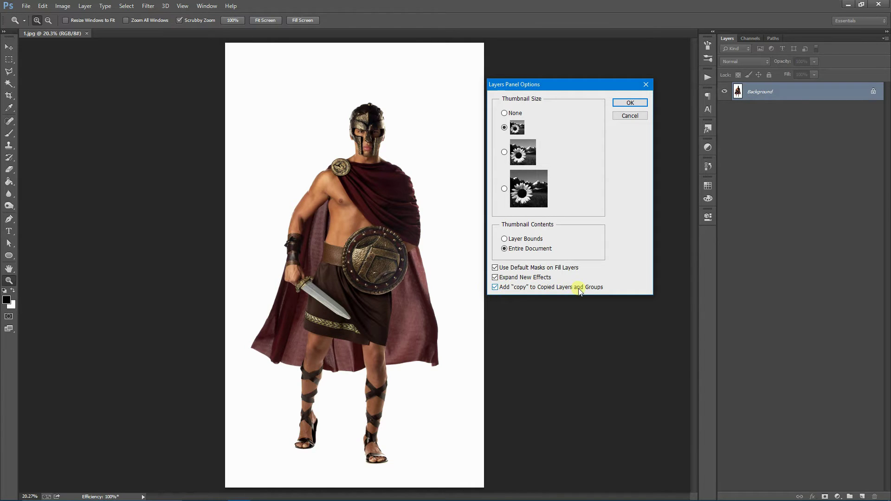
{"action": "left_click", "coordinate": [647, 104]}
Step: Commit a crop to make Layer 0, then convert it into a locked Background layer
{"action": "key", "text": "c"}
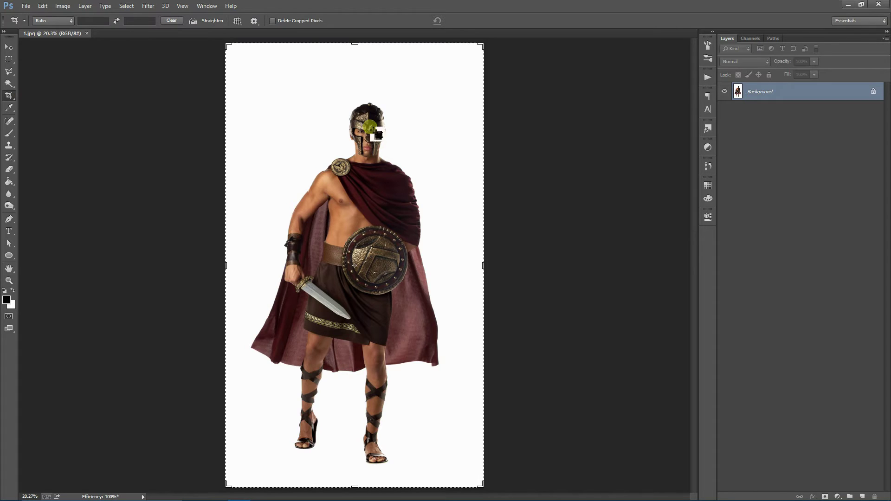
{"action": "key", "text": "Return"}
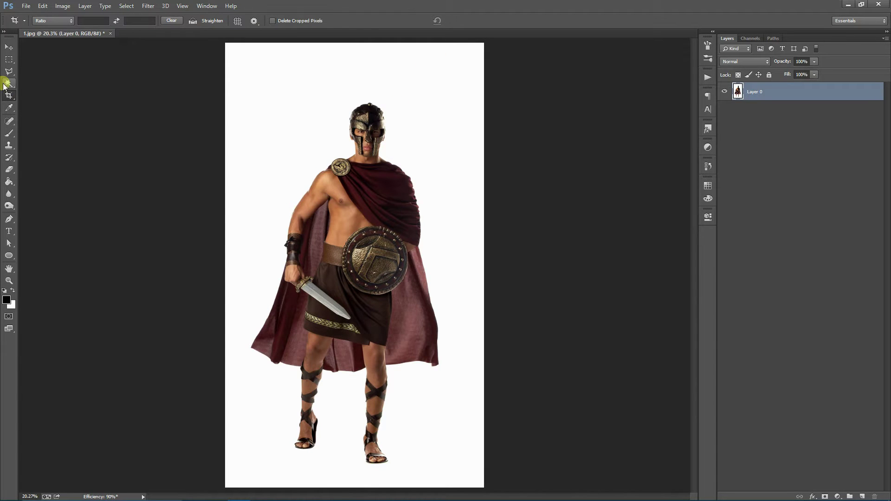
{"action": "left_click", "coordinate": [9, 60]}
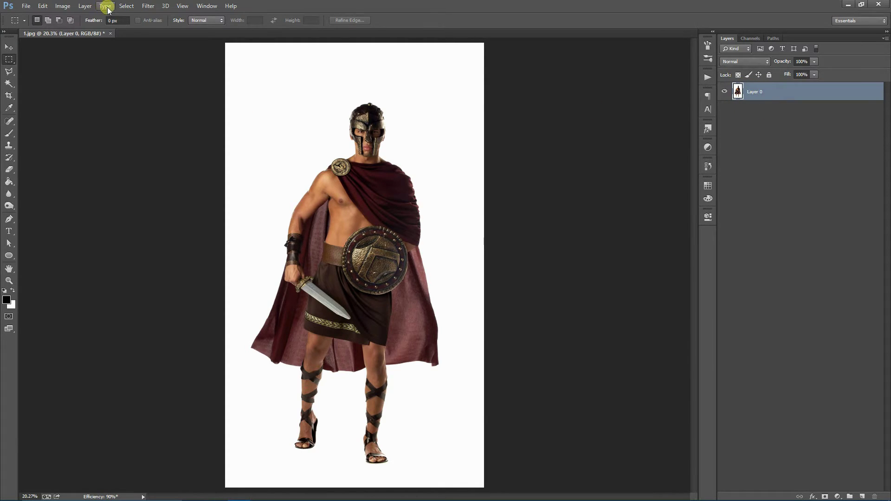
{"action": "left_click", "coordinate": [83, 6]}
{"action": "mouse_move", "coordinate": [104, 16]}
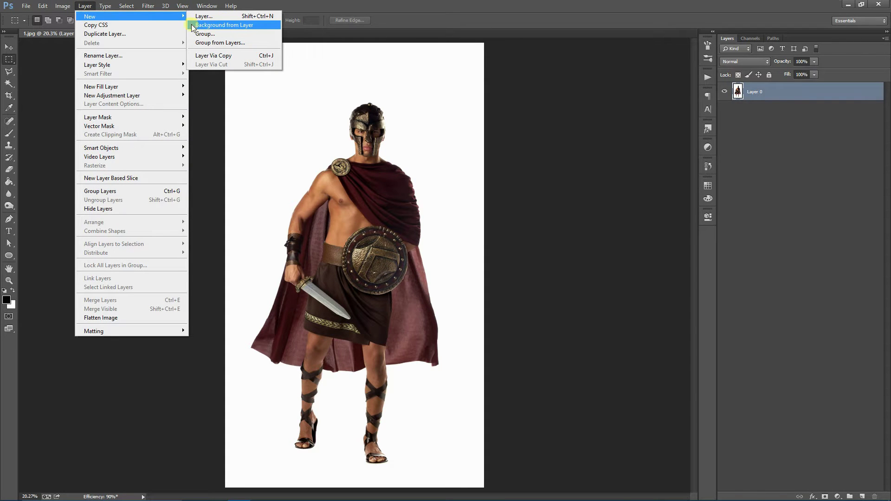
{"action": "left_click", "coordinate": [261, 30]}
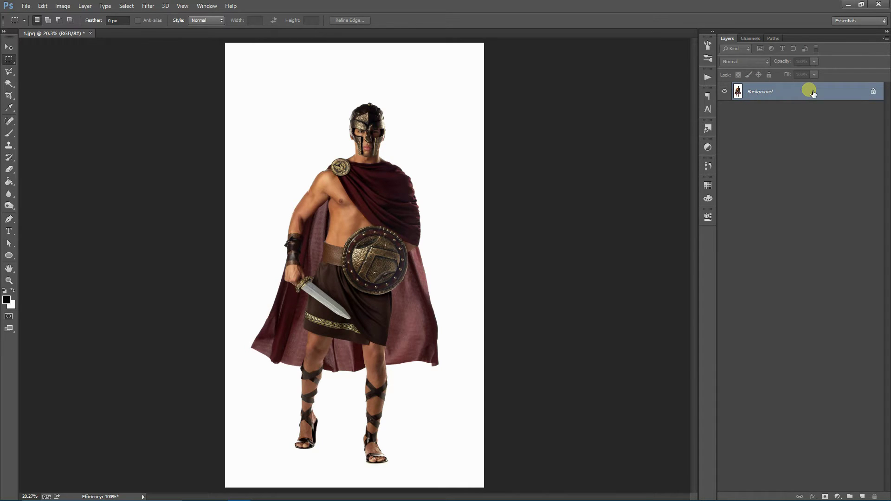
Step: Open a widened Actions panel and load the Warborn.atn action set
{"action": "left_click", "coordinate": [198, 7]}
{"action": "left_click", "coordinate": [214, 60]}
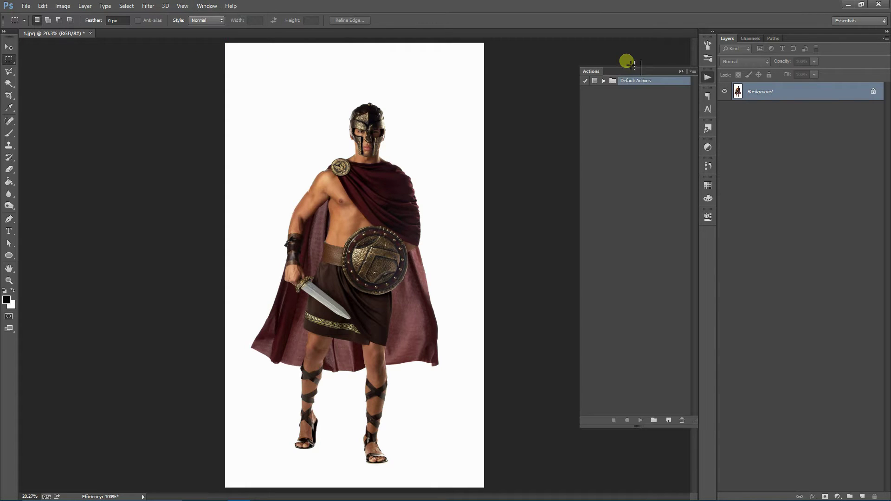
{"action": "left_click_drag", "start_coordinate": [579, 150], "coordinate": [555, 148]}
{"action": "left_click", "coordinate": [692, 72]}
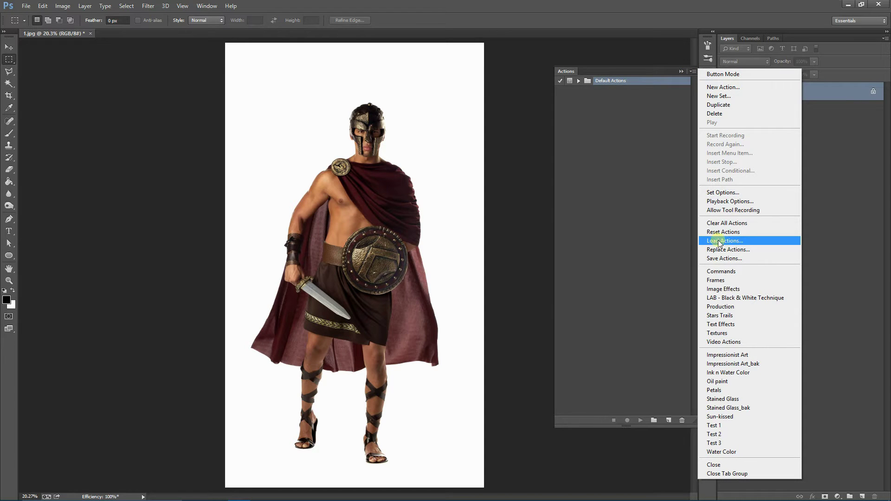
{"action": "left_click", "coordinate": [743, 241]}
{"action": "left_click", "coordinate": [107, 71]}
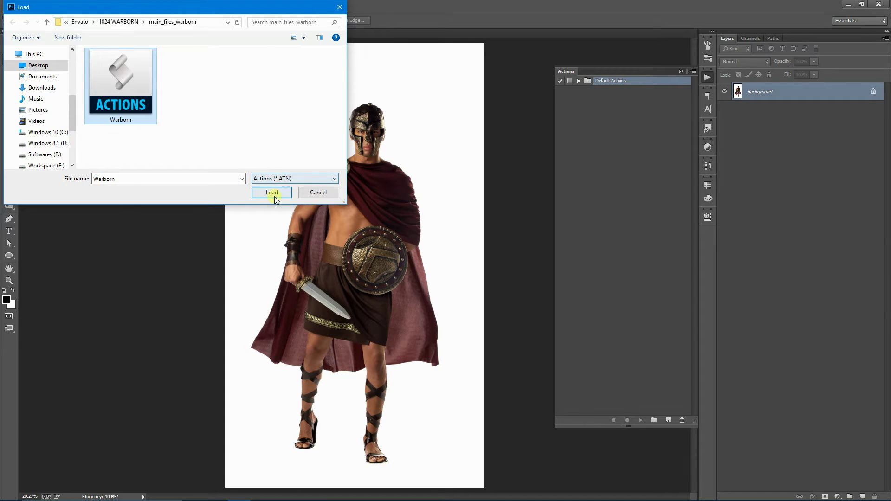
{"action": "left_click", "coordinate": [272, 193]}
Step: Expand and collapse Warborn Action to check its steps, then close the Actions panel
{"action": "left_click", "coordinate": [586, 100]}
{"action": "left_click", "coordinate": [586, 99]}
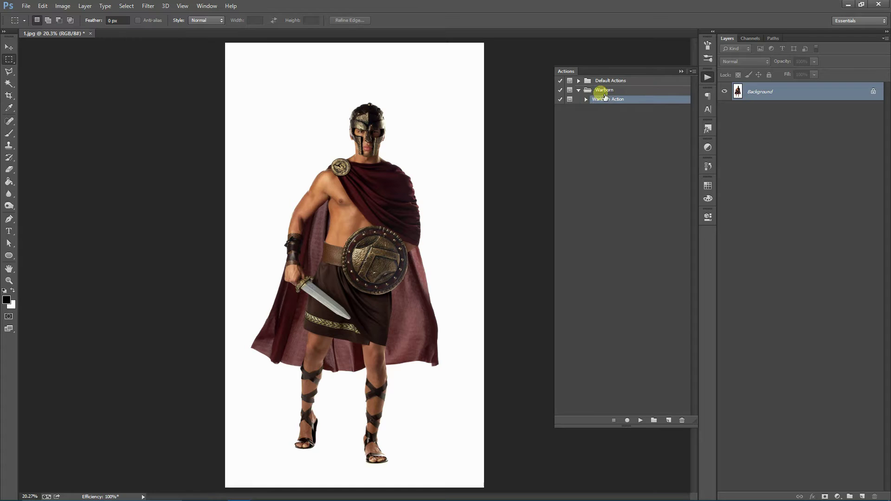
{"action": "left_click", "coordinate": [682, 71]}
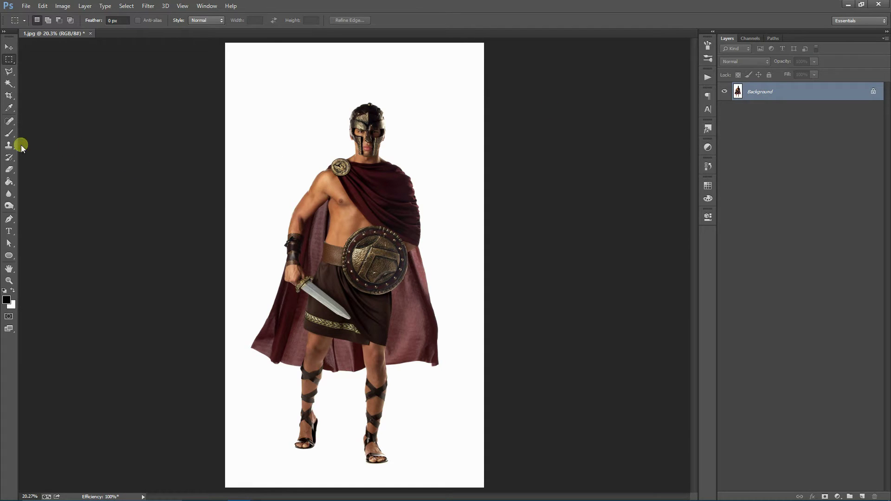
Step: Load the Warborn Brushes set into the Brush tool's preset list
{"action": "left_click", "coordinate": [7, 134]}
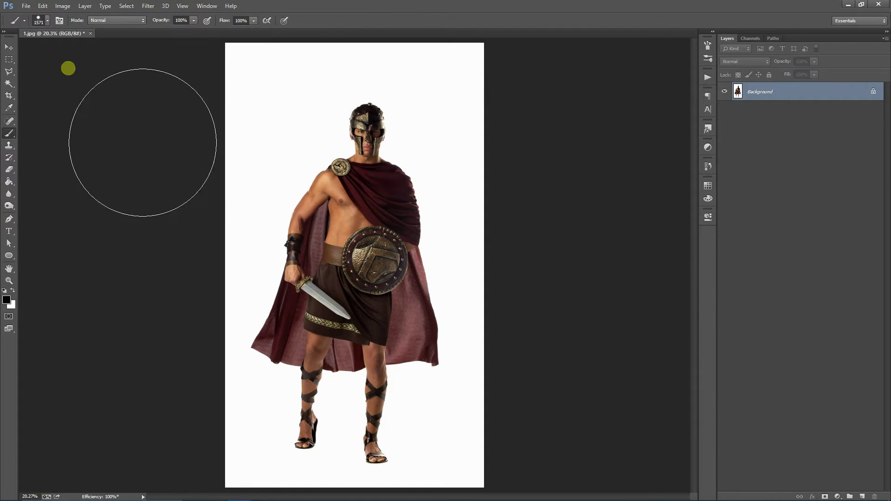
{"action": "left_click", "coordinate": [47, 20]}
{"action": "left_click", "coordinate": [154, 37]}
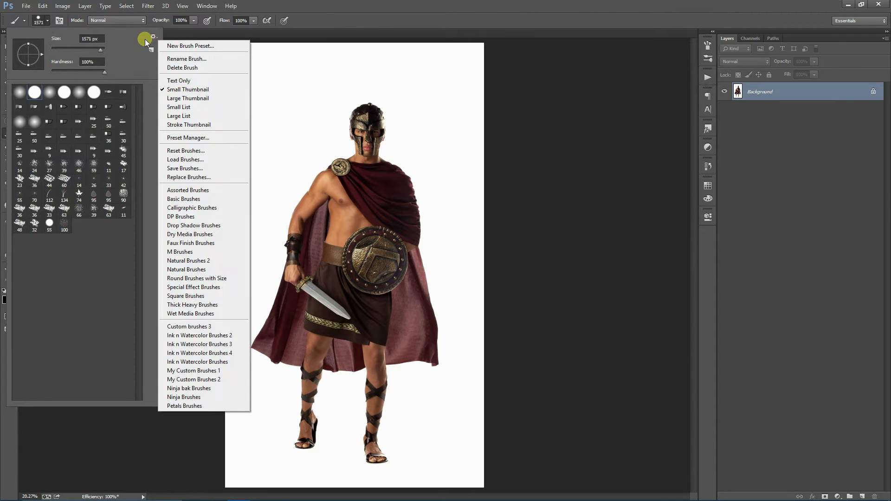
{"action": "left_click", "coordinate": [196, 159]}
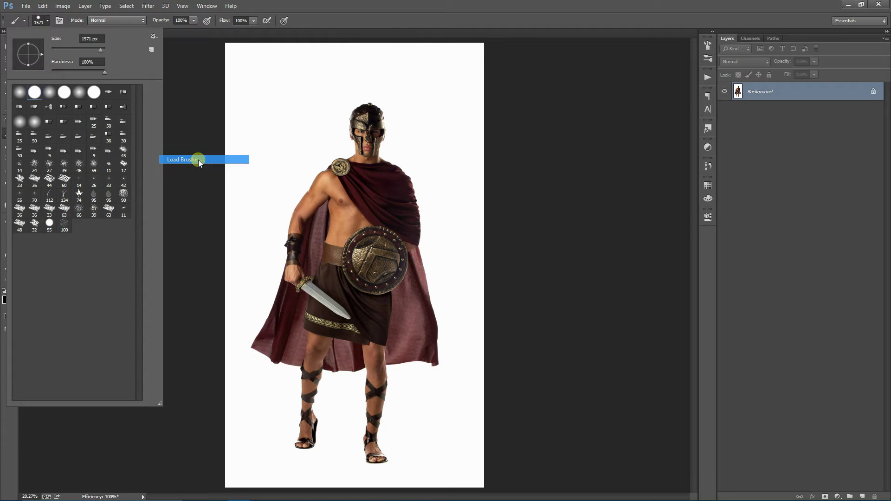
{"action": "left_click", "coordinate": [134, 116]}
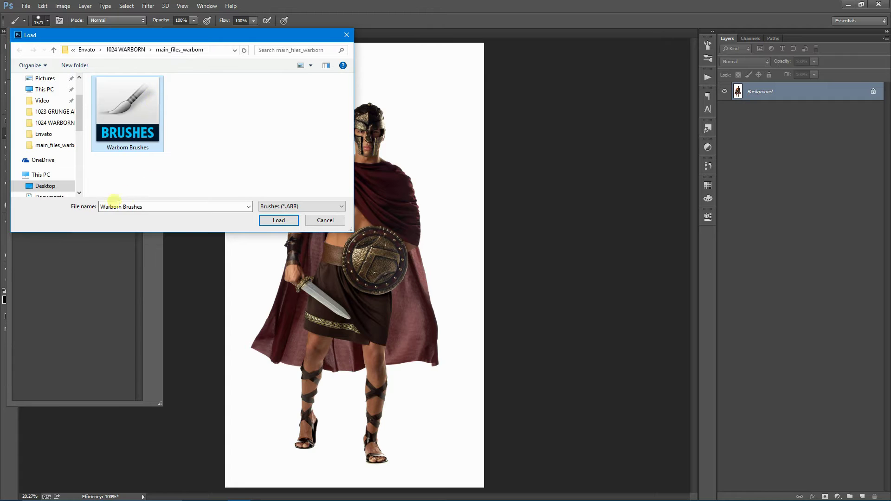
{"action": "left_click", "coordinate": [288, 220]}
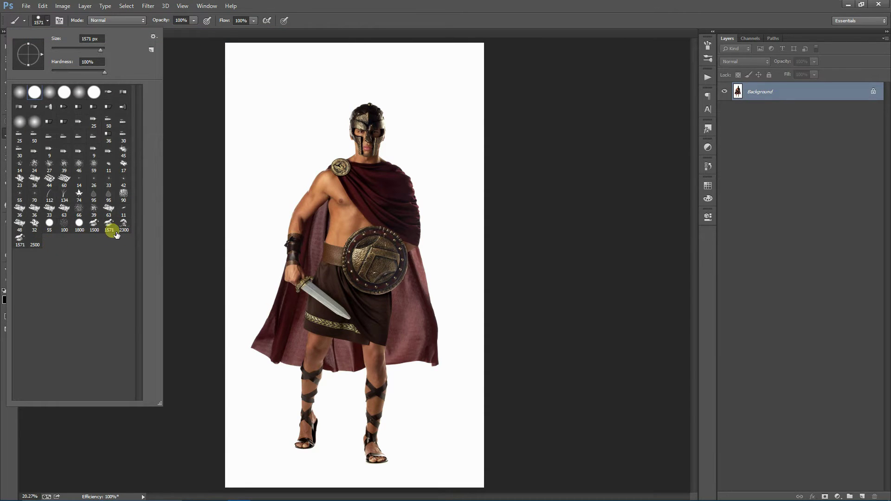
Step: Pick the 1571 brush with Opacity and Flow both at 100%
{"action": "double_click", "coordinate": [114, 232]}
{"action": "left_click", "coordinate": [194, 20]}
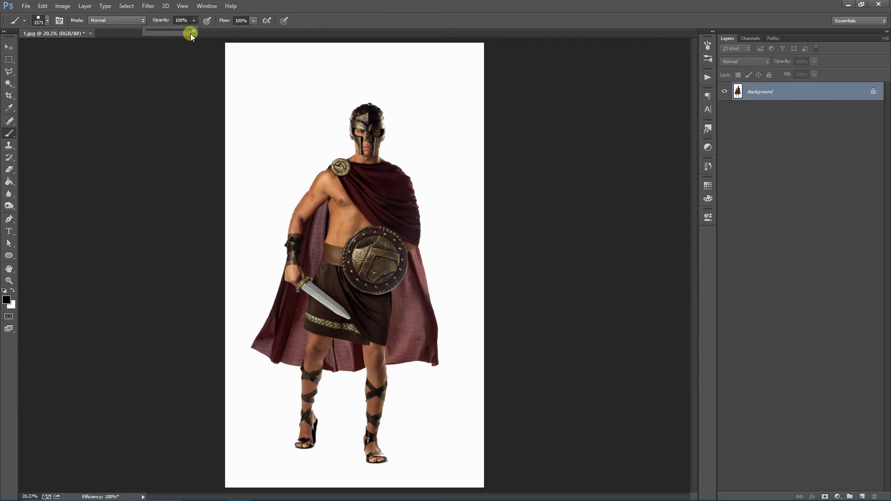
{"action": "left_click_drag", "start_coordinate": [183, 31], "coordinate": [199, 28]}
{"action": "left_click", "coordinate": [255, 21]}
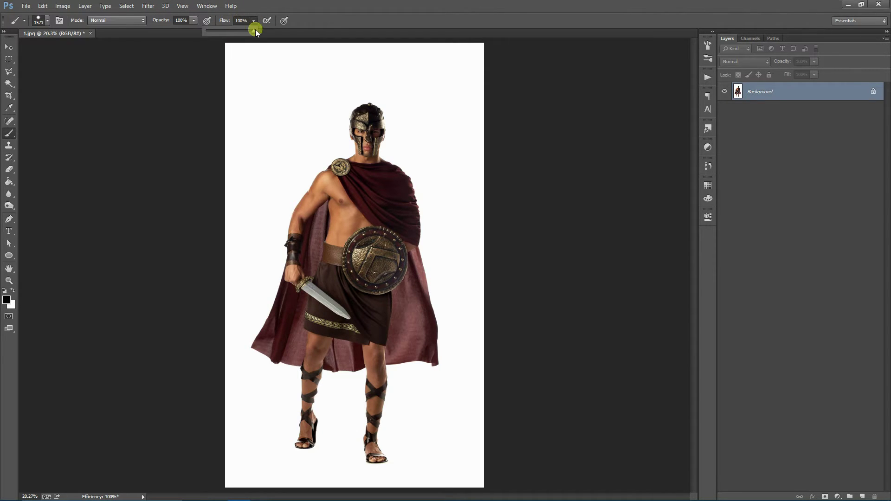
{"action": "left_click", "coordinate": [241, 34]}
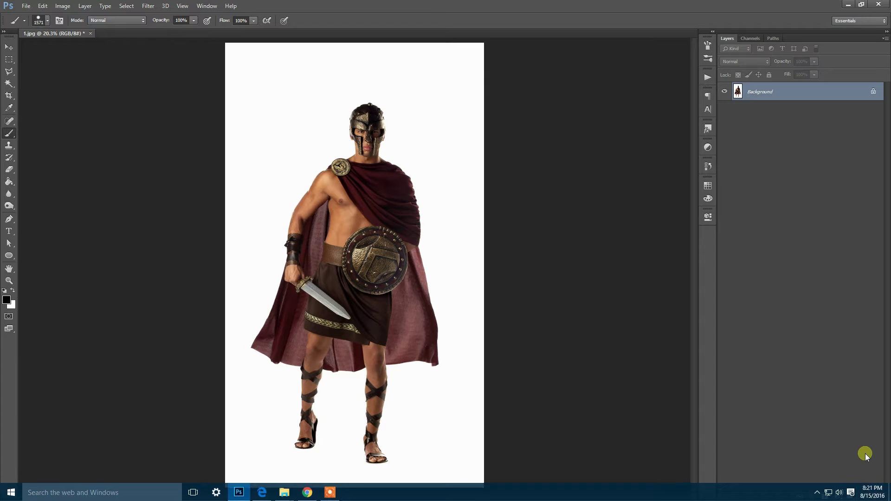
Step: Add a new subject layer and Magic Wand-select the white background on the Background layer
{"action": "left_click", "coordinate": [862, 496]}
{"action": "type", "text": "subject"}
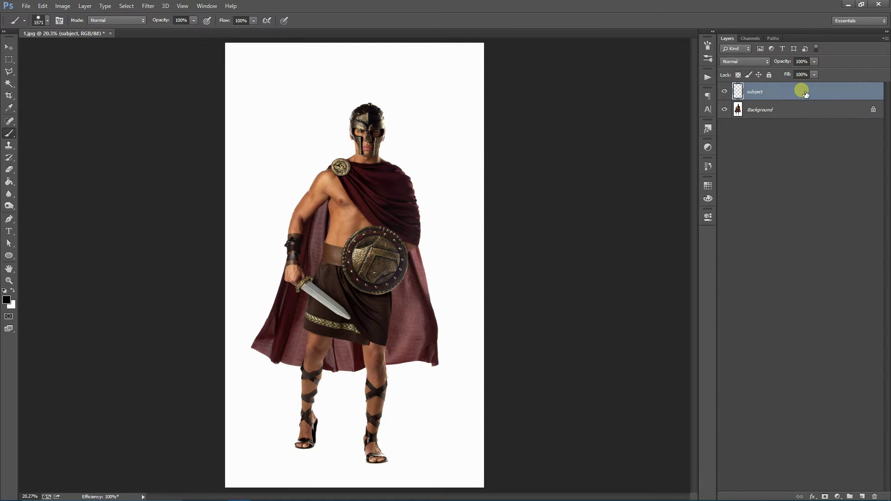
{"action": "left_click", "coordinate": [7, 84]}
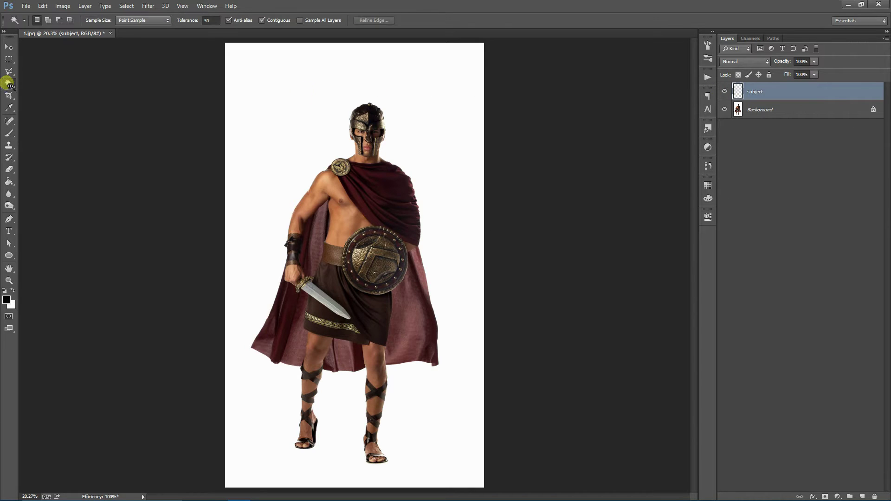
{"action": "left_click", "coordinate": [794, 112]}
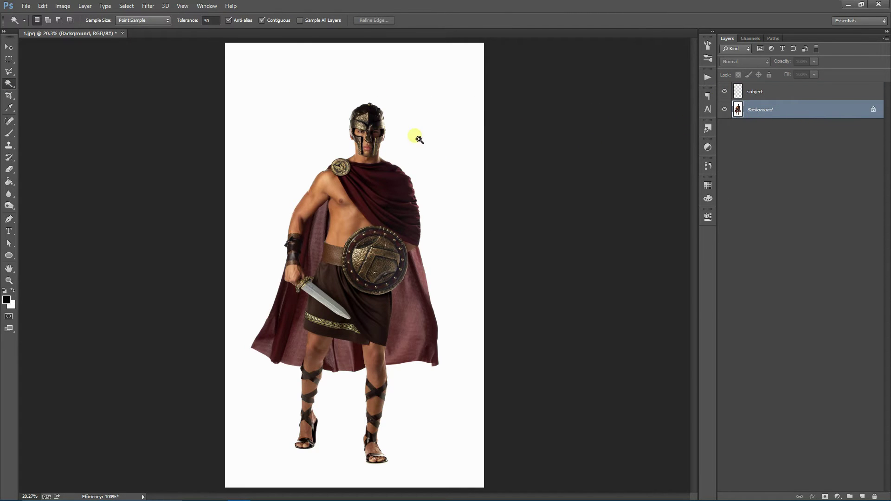
{"action": "left_click", "coordinate": [446, 182]}
{"action": "left_click", "coordinate": [759, 92]}
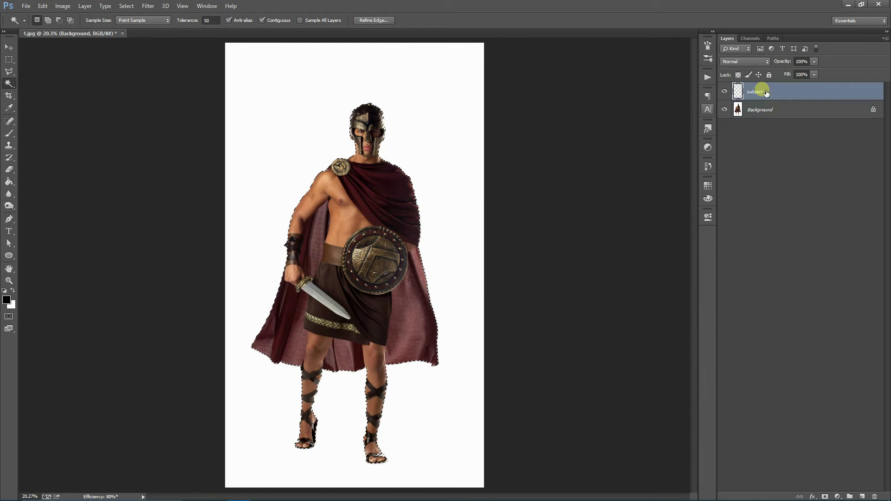
Step: Paint the warrior figure pure red with a large round brush on subject, then deselect
{"action": "left_click", "coordinate": [7, 299]}
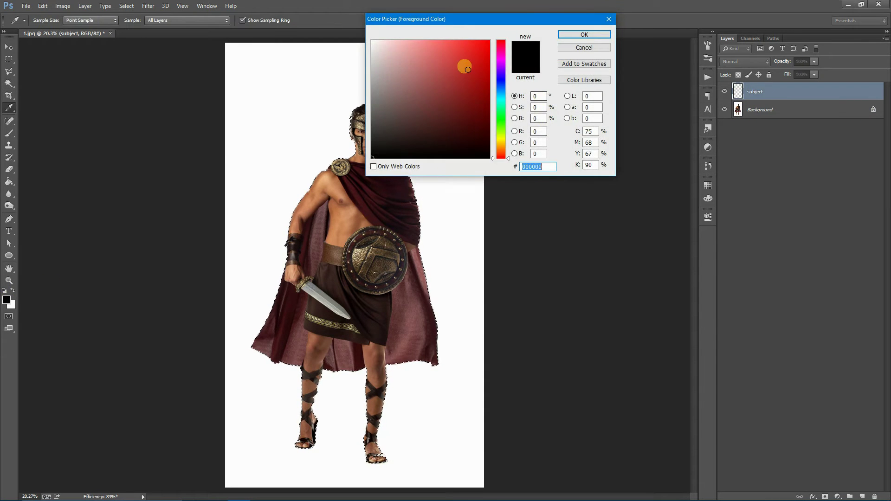
{"action": "left_click_drag", "start_coordinate": [464, 66], "coordinate": [476, 41]}
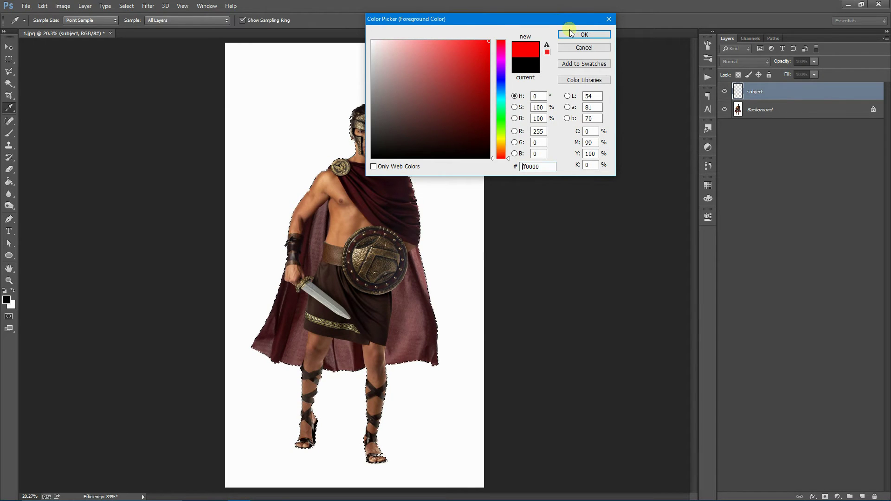
{"action": "left_click", "coordinate": [584, 34]}
{"action": "left_click", "coordinate": [6, 138]}
{"action": "left_click", "coordinate": [46, 21]}
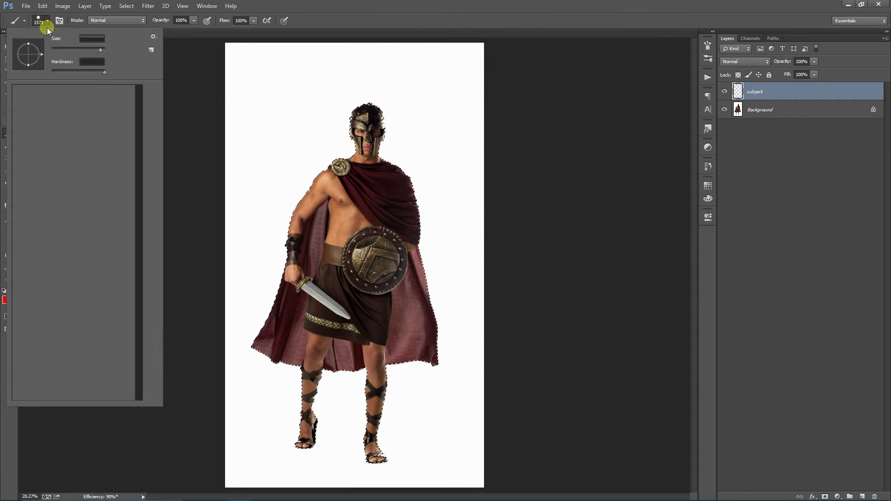
{"action": "left_click", "coordinate": [35, 92]}
{"action": "left_click", "coordinate": [339, 167]}
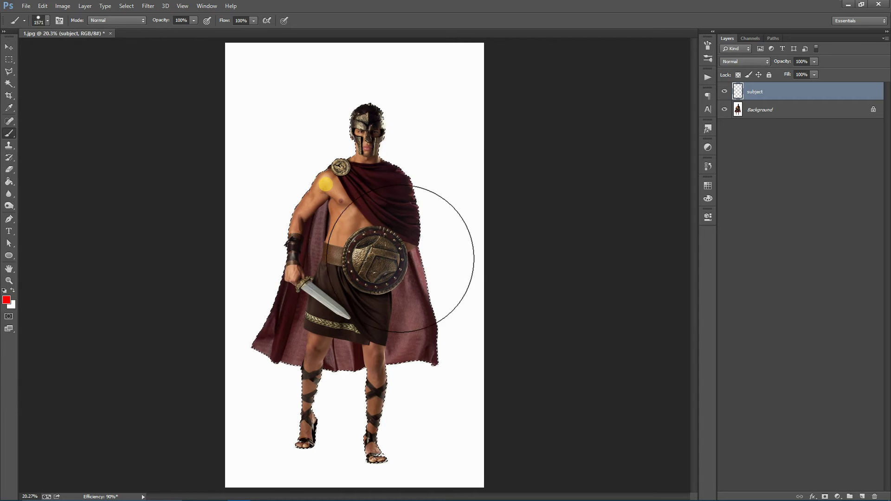
{"action": "key", "text": "bracketleft"}
{"action": "key", "text": "bracketleft"}
{"action": "key", "text": "bracketleft"}
{"action": "mouse_move", "coordinate": [433, 139]}
{"action": "left_mouse_down"}
{"action": "mouse_move", "coordinate": [470, 268]}
{"action": "mouse_move", "coordinate": [416, 291]}
{"action": "mouse_move", "coordinate": [481, 372]}
{"action": "mouse_move", "coordinate": [358, 418]}
{"action": "mouse_move", "coordinate": [433, 487]}
{"action": "mouse_move", "coordinate": [439, 396]}
{"action": "left_mouse_up"}
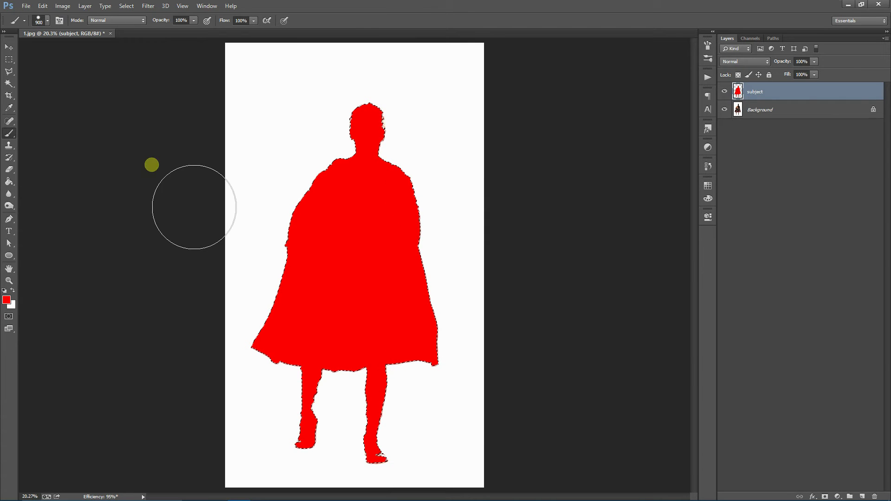
{"action": "left_click", "coordinate": [8, 59]}
{"action": "left_click", "coordinate": [363, 114]}
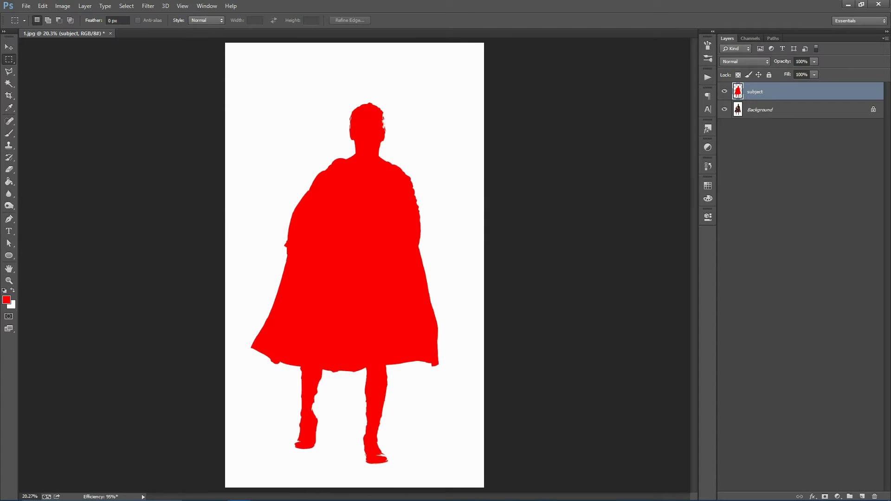
Step: Zoom in on the silhouette and fill the white gaps along the head's right edge
{"action": "left_click", "coordinate": [9, 281]}
{"action": "left_click", "coordinate": [381, 135]}
{"action": "left_click", "coordinate": [417, 107]}
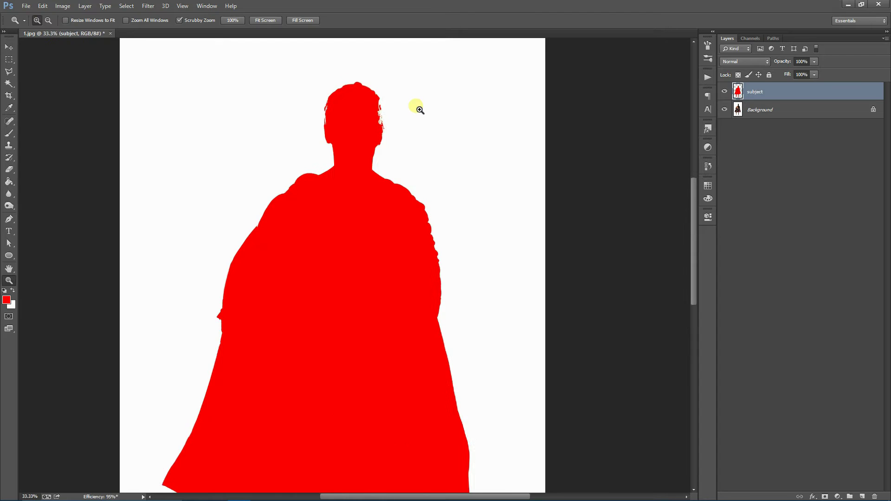
{"action": "left_click", "coordinate": [419, 110]}
{"action": "left_click", "coordinate": [10, 133]}
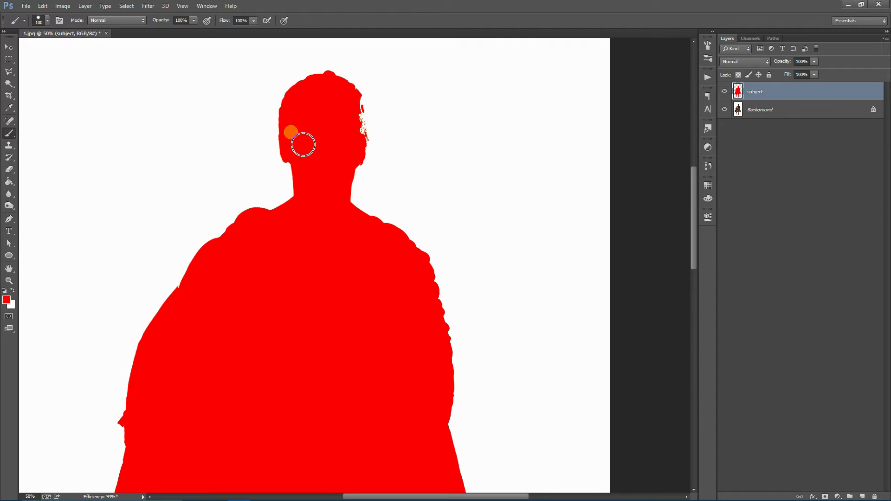
{"action": "mouse_move", "coordinate": [361, 109]}
{"action": "left_mouse_down"}
{"action": "mouse_move", "coordinate": [370, 150]}
{"action": "mouse_move", "coordinate": [364, 169]}
{"action": "left_mouse_up"}
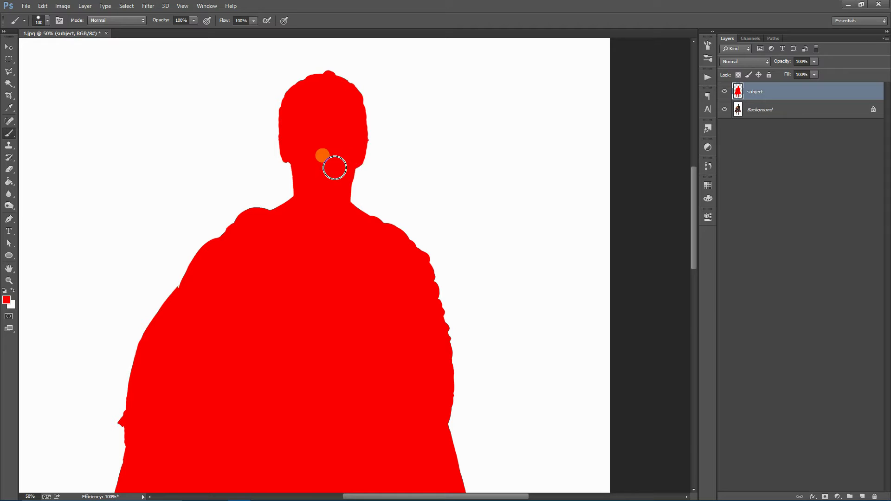
Step: Fill the gaps on the left leg, right toe and shin with a smaller brush, then fit to screen
{"action": "scroll", "coordinate": [344, 158], "scroll_direction": "down", "scroll_amount": 3}
{"action": "scroll", "coordinate": [352, 150], "scroll_direction": "down", "scroll_amount": 2}
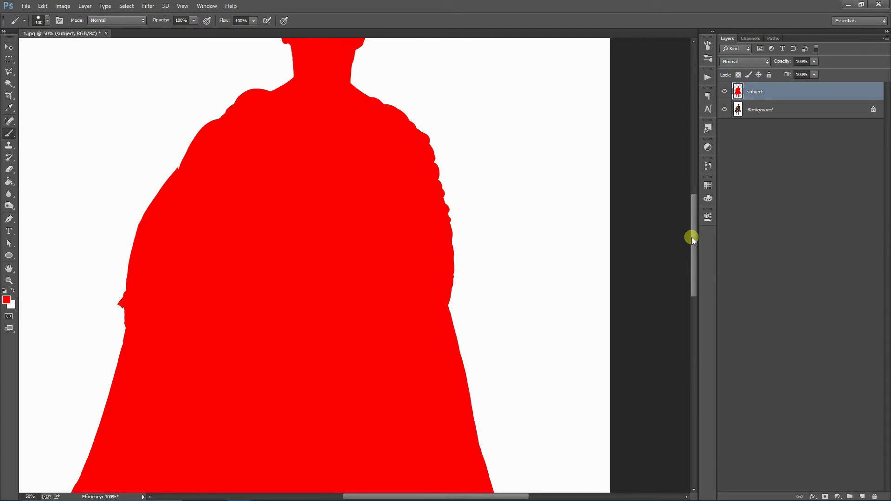
{"action": "left_click_drag", "start_coordinate": [691, 237], "coordinate": [691, 343]}
{"action": "key", "text": "bracketleft"}
{"action": "mouse_move", "coordinate": [203, 200]}
{"action": "left_mouse_down"}
{"action": "mouse_move", "coordinate": [211, 175]}
{"action": "mouse_move", "coordinate": [185, 285]}
{"action": "mouse_move", "coordinate": [187, 264]}
{"action": "mouse_move", "coordinate": [197, 291]}
{"action": "mouse_move", "coordinate": [187, 266]}
{"action": "mouse_move", "coordinate": [166, 349]}
{"action": "mouse_move", "coordinate": [156, 353]}
{"action": "mouse_move", "coordinate": [173, 342]}
{"action": "mouse_move", "coordinate": [189, 346]}
{"action": "left_mouse_up"}
{"action": "key", "text": "bracketleft"}
{"action": "key", "text": "bracketleft"}
{"action": "key", "text": "bracketleft"}
{"action": "key", "text": "bracketleft"}
{"action": "left_click_drag", "start_coordinate": [349, 372], "coordinate": [356, 377]}
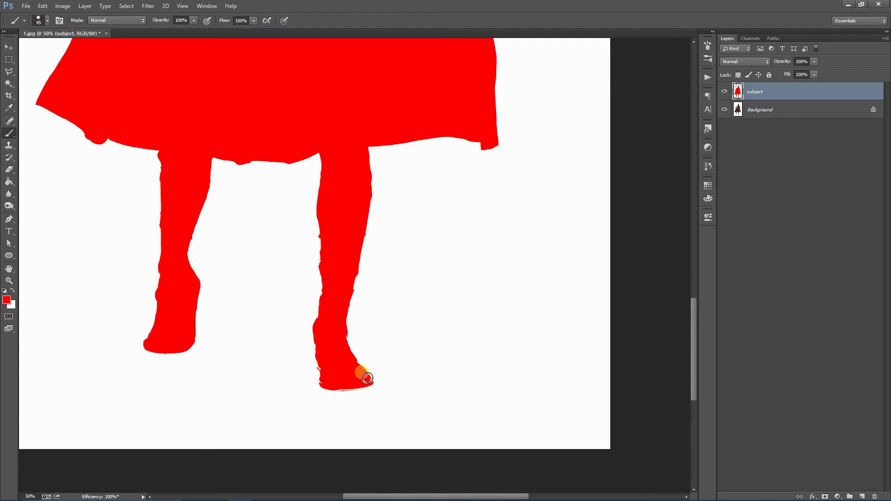
{"action": "mouse_move", "coordinate": [374, 386]}
{"action": "left_mouse_down"}
{"action": "mouse_move", "coordinate": [348, 391]}
{"action": "mouse_move", "coordinate": [372, 387]}
{"action": "mouse_move", "coordinate": [333, 379]}
{"action": "mouse_move", "coordinate": [346, 292]}
{"action": "mouse_move", "coordinate": [330, 225]}
{"action": "mouse_move", "coordinate": [329, 303]}
{"action": "mouse_move", "coordinate": [366, 221]}
{"action": "mouse_move", "coordinate": [352, 305]}
{"action": "mouse_move", "coordinate": [354, 265]}
{"action": "left_mouse_up"}
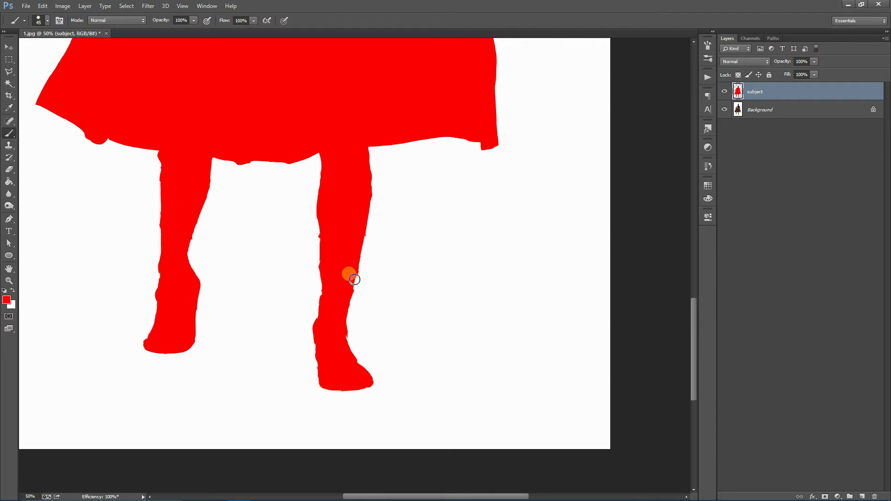
{"action": "left_click_drag", "start_coordinate": [354, 297], "coordinate": [346, 336]}
{"action": "left_click", "coordinate": [9, 281]}
{"action": "left_click", "coordinate": [272, 18]}
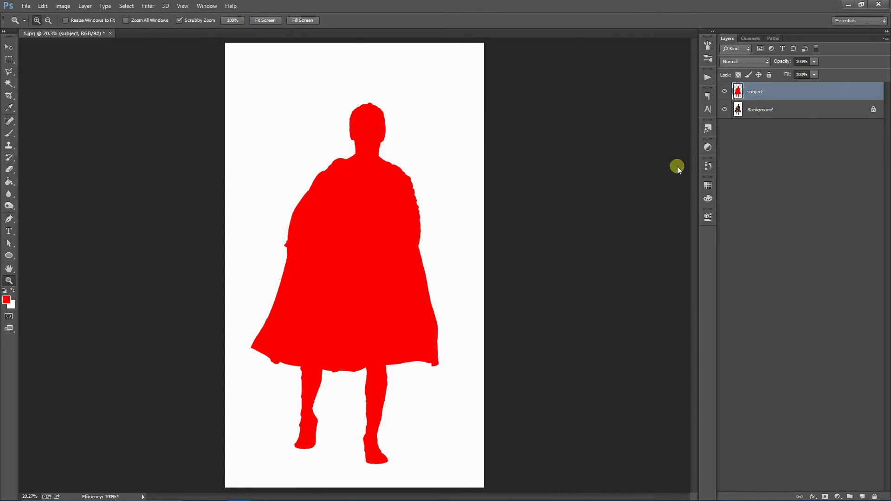
Step: Play Warborn Action from the Background layer and move its instruction message aside
{"action": "left_click", "coordinate": [776, 113]}
{"action": "left_click", "coordinate": [708, 77]}
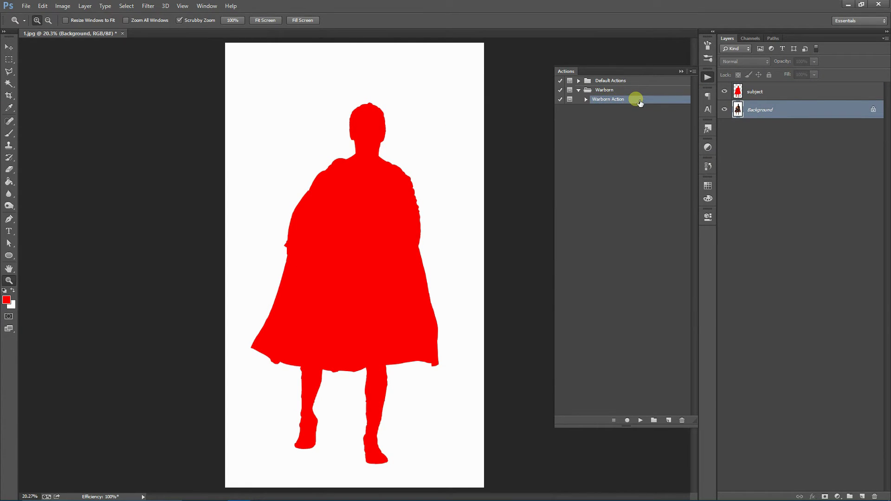
{"action": "left_click", "coordinate": [9, 134]}
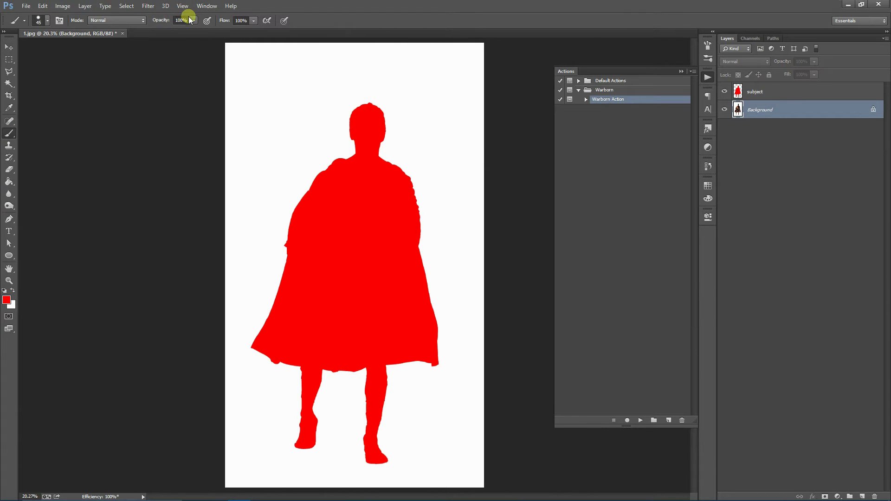
{"action": "left_click", "coordinate": [253, 20]}
{"action": "left_click", "coordinate": [641, 421]}
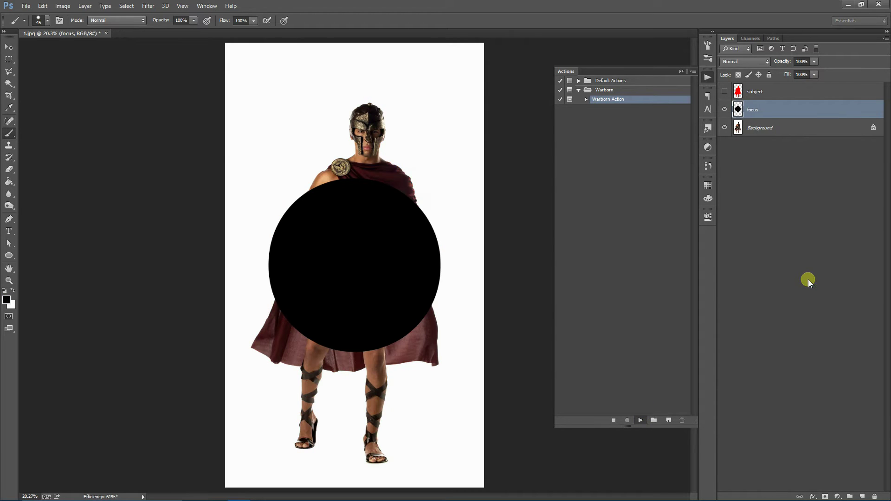
{"action": "mouse_move", "coordinate": [408, 145]}
{"action": "left_mouse_down"}
{"action": "mouse_move", "coordinate": [384, 123]}
{"action": "mouse_move", "coordinate": [131, 82]}
{"action": "mouse_move", "coordinate": [103, 97]}
{"action": "left_mouse_up"}
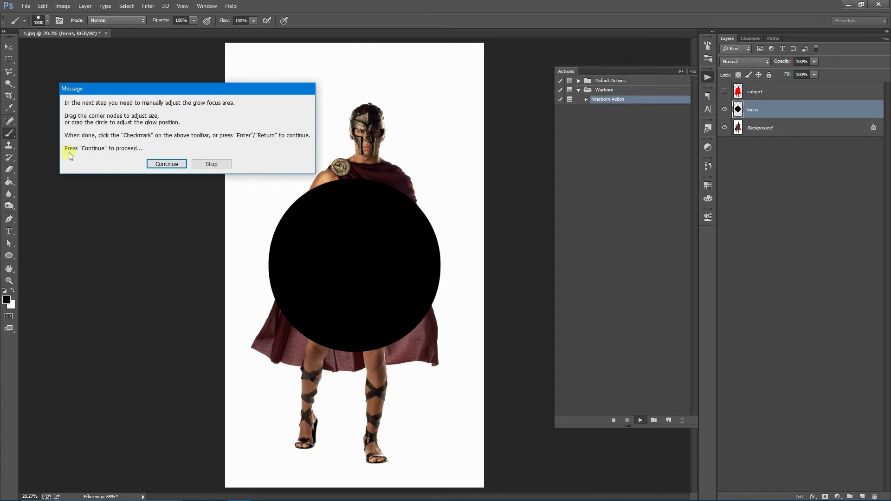
Step: Move and slightly enlarge the black focus circle over the head and upper body, then confirm
{"action": "left_click", "coordinate": [157, 163]}
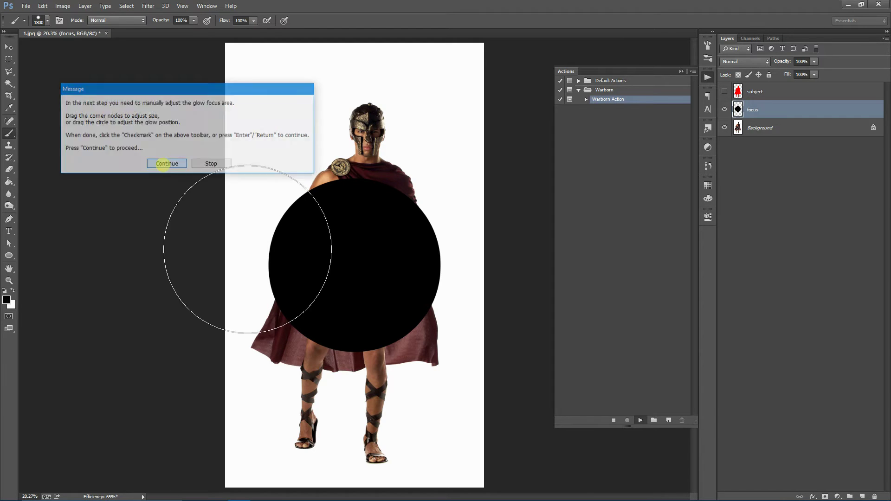
{"action": "mouse_move", "coordinate": [355, 213]}
{"action": "left_mouse_down"}
{"action": "mouse_move", "coordinate": [339, 149]}
{"action": "mouse_move", "coordinate": [354, 123]}
{"action": "mouse_move", "coordinate": [349, 157]}
{"action": "left_mouse_up"}
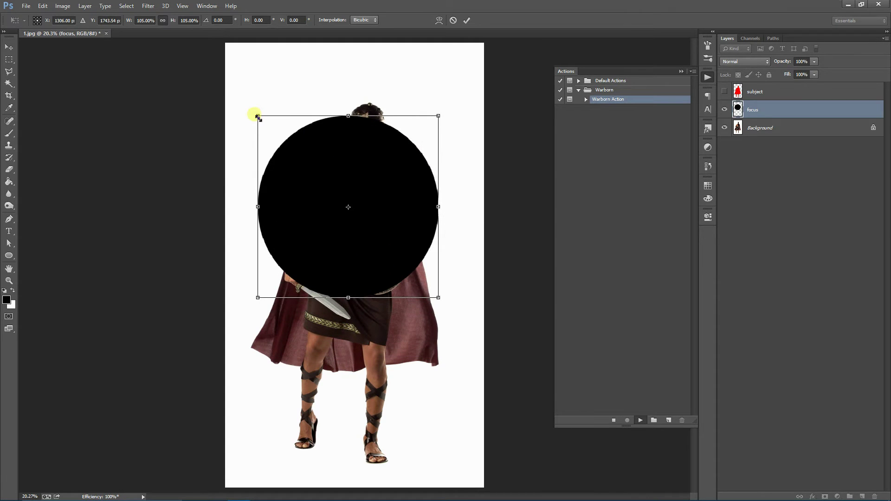
{"action": "mouse_move", "coordinate": [258, 116]}
{"action": "left_mouse_down"}
{"action": "mouse_move", "coordinate": [298, 145]}
{"action": "mouse_move", "coordinate": [245, 103]}
{"action": "left_mouse_up"}
{"action": "left_click_drag", "start_coordinate": [317, 139], "coordinate": [312, 133]}
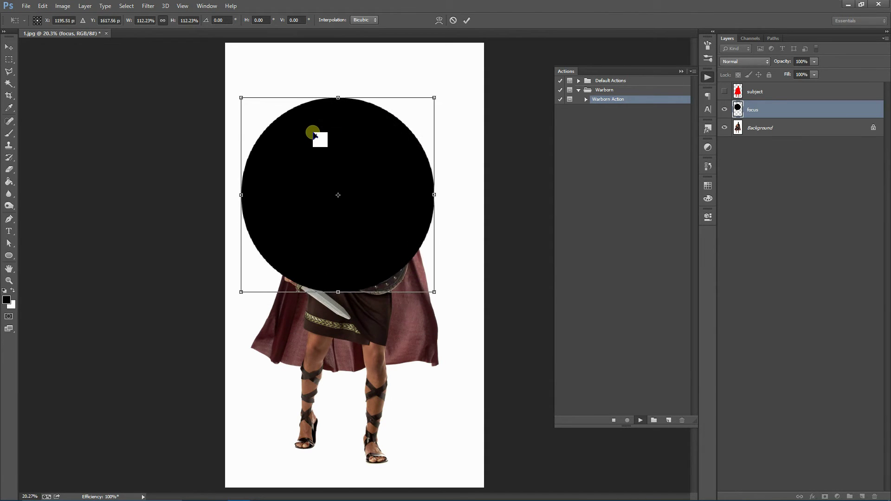
{"action": "left_click", "coordinate": [468, 20]}
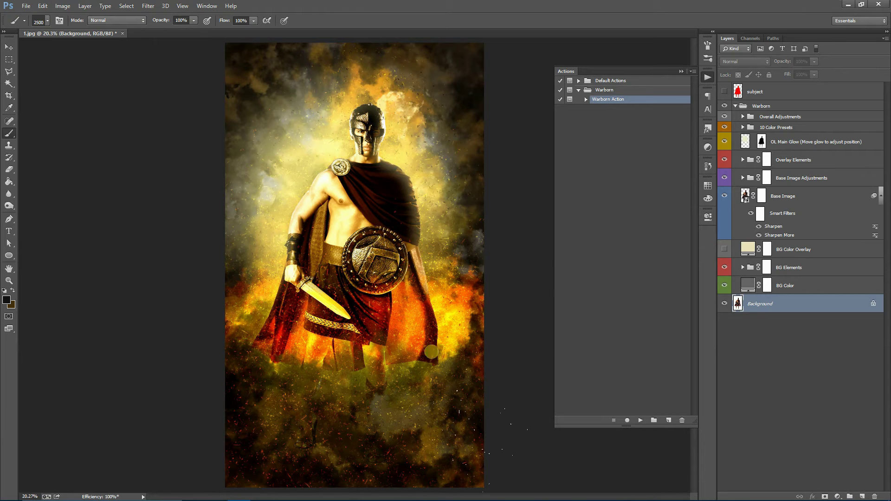
{"action": "left_click", "coordinate": [681, 71]}
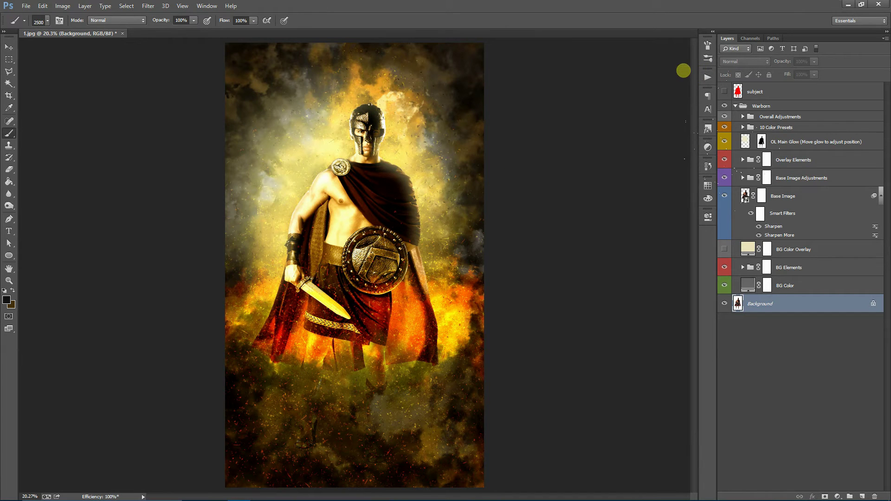
{"action": "left_click", "coordinate": [9, 281]}
{"action": "left_click", "coordinate": [361, 155]}
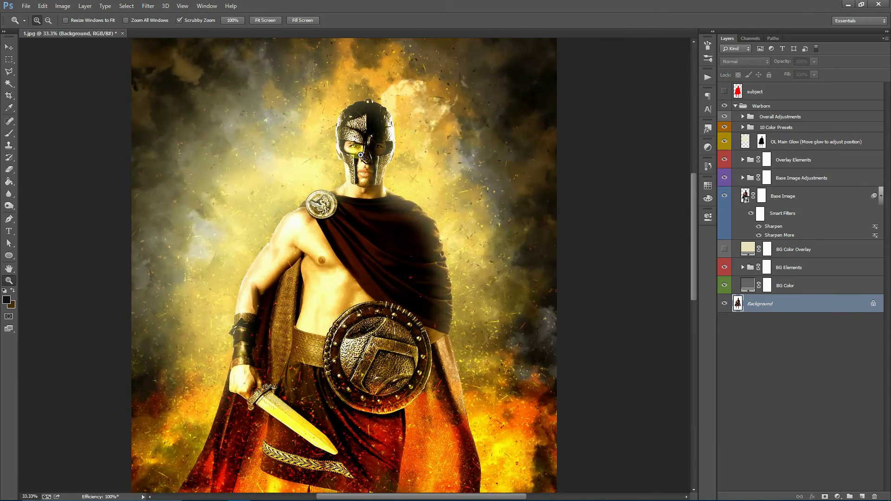
{"action": "left_click", "coordinate": [361, 155]}
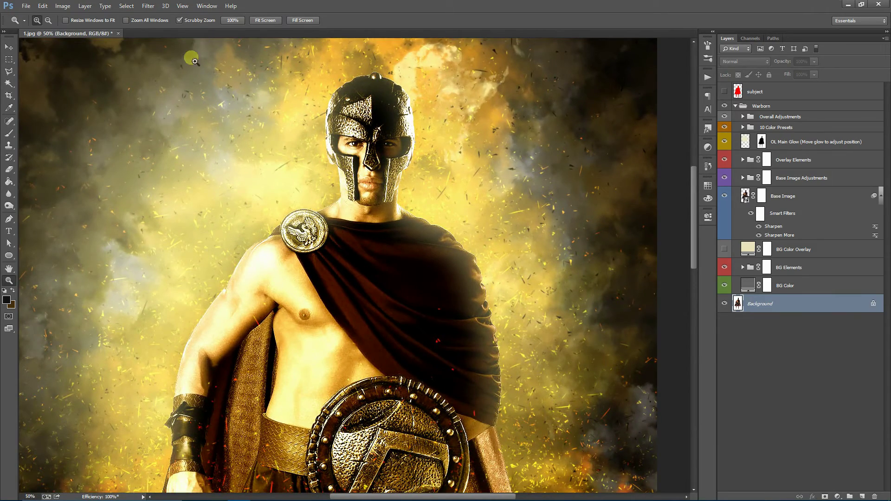
{"action": "left_click", "coordinate": [296, 20]}
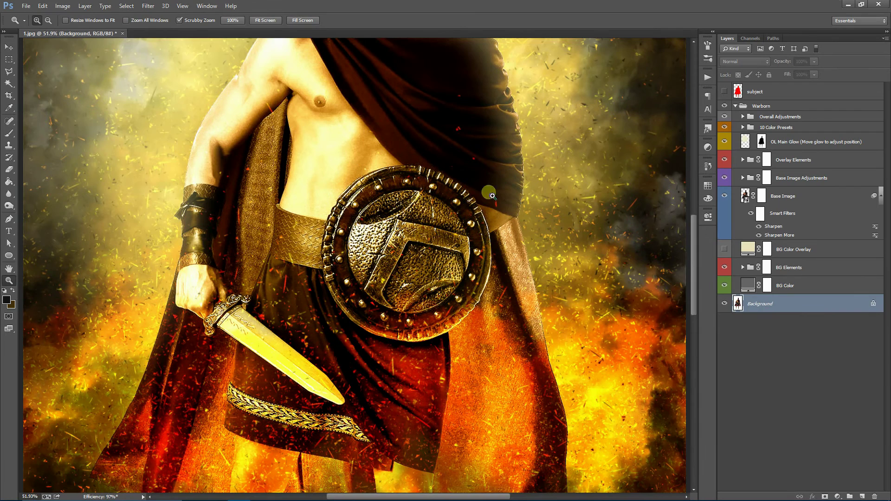
{"action": "left_click", "coordinate": [9, 268]}
{"action": "left_click_drag", "start_coordinate": [228, 139], "coordinate": [225, 406]}
{"action": "mouse_move", "coordinate": [306, 102]}
{"action": "left_mouse_down"}
{"action": "mouse_move", "coordinate": [314, 183]}
{"action": "mouse_move", "coordinate": [356, 182]}
{"action": "mouse_move", "coordinate": [353, 139]}
{"action": "left_mouse_up"}
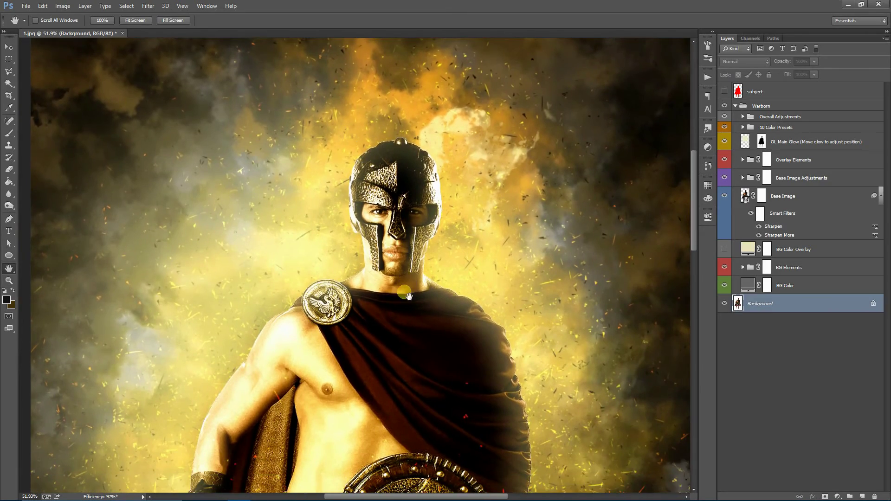
{"action": "left_click_drag", "start_coordinate": [409, 295], "coordinate": [386, 179]}
{"action": "left_click_drag", "start_coordinate": [377, 334], "coordinate": [379, 231]}
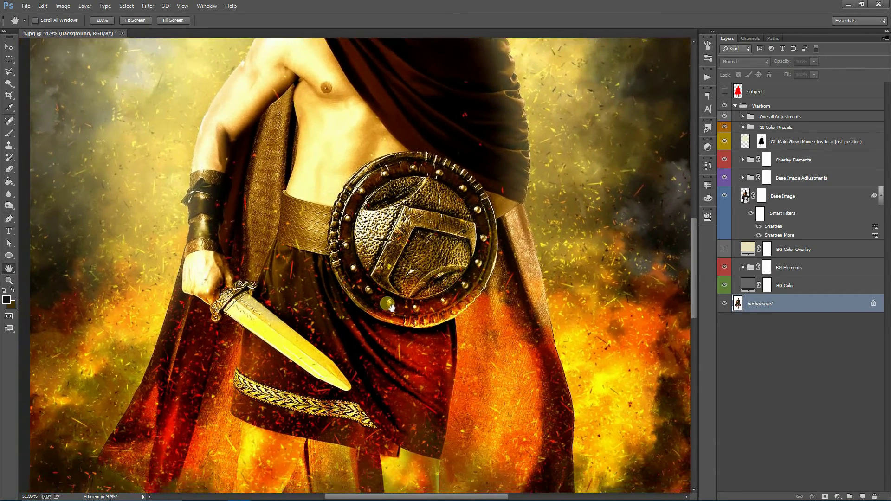
{"action": "left_click_drag", "start_coordinate": [378, 369], "coordinate": [390, 257]}
{"action": "left_click_drag", "start_coordinate": [378, 417], "coordinate": [391, 242]}
{"action": "mouse_move", "coordinate": [363, 358]}
{"action": "left_mouse_down"}
{"action": "mouse_move", "coordinate": [368, 202]}
{"action": "mouse_move", "coordinate": [358, 215]}
{"action": "mouse_move", "coordinate": [354, 289]}
{"action": "left_mouse_up"}
{"action": "mouse_move", "coordinate": [417, 175]}
{"action": "left_mouse_down"}
{"action": "mouse_move", "coordinate": [420, 217]}
{"action": "mouse_move", "coordinate": [402, 262]}
{"action": "left_mouse_up"}
{"action": "left_click_drag", "start_coordinate": [381, 165], "coordinate": [403, 276]}
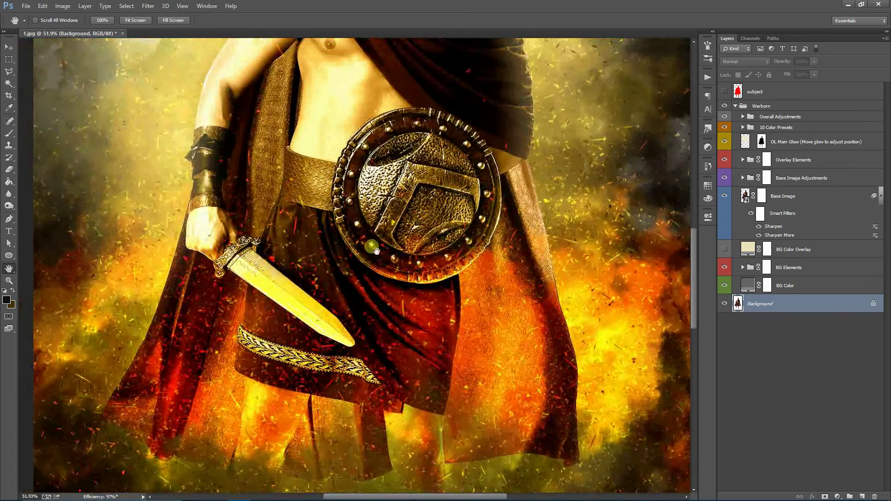
{"action": "left_click_drag", "start_coordinate": [359, 179], "coordinate": [362, 297]}
{"action": "left_click_drag", "start_coordinate": [386, 134], "coordinate": [363, 293]}
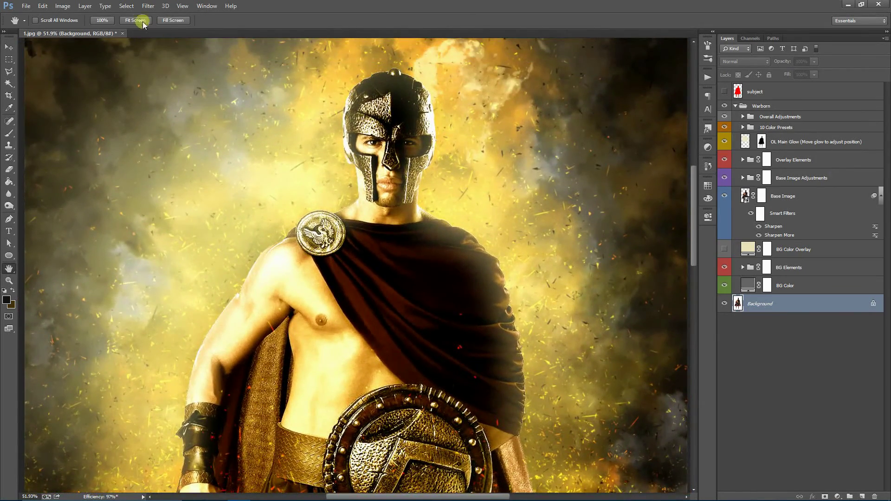
{"action": "left_click", "coordinate": [135, 20]}
{"action": "key", "text": "z"}
{"action": "left_click", "coordinate": [364, 245]}
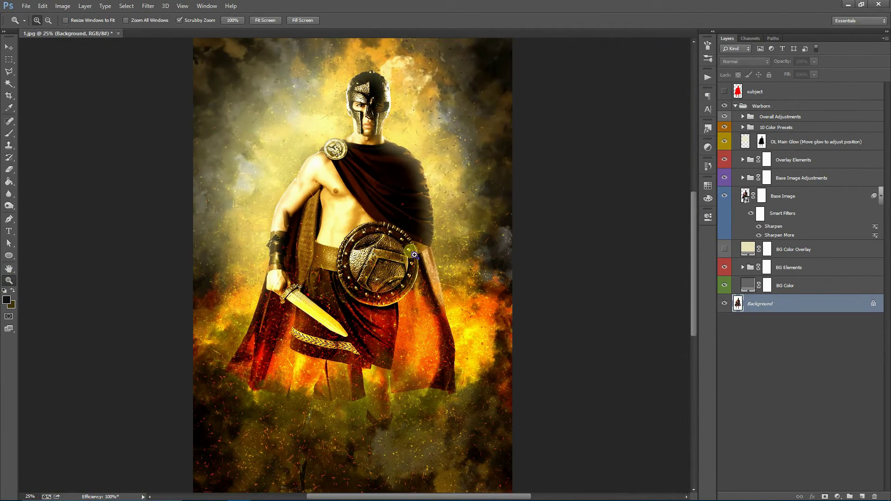
{"action": "scroll", "coordinate": [414, 255], "scroll_direction": "down", "scroll_amount": 1}
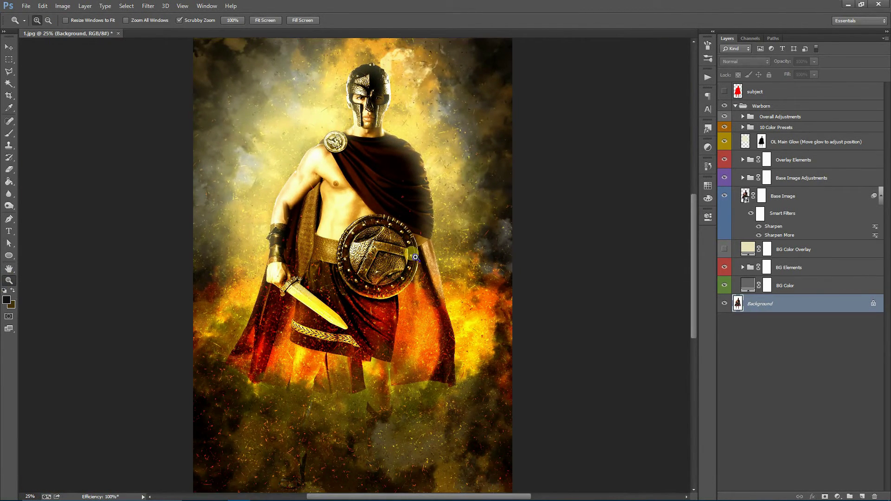
{"action": "left_click", "coordinate": [806, 292]}
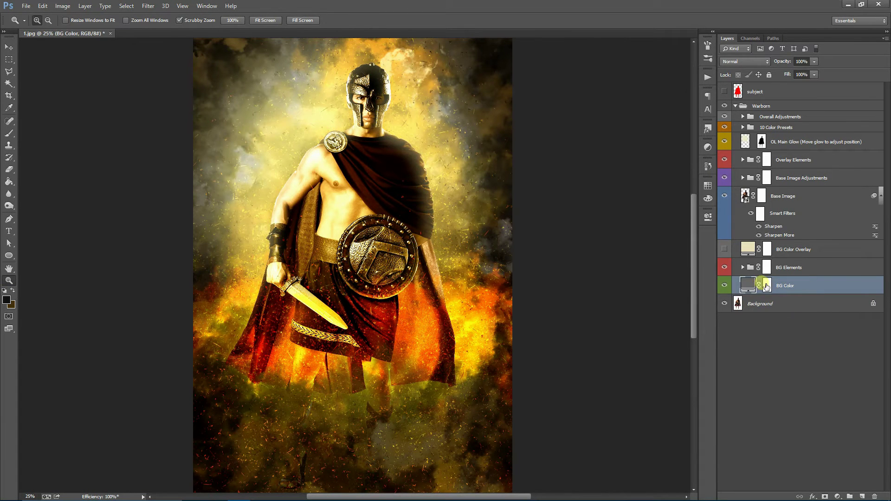
{"action": "double_click", "coordinate": [748, 285]}
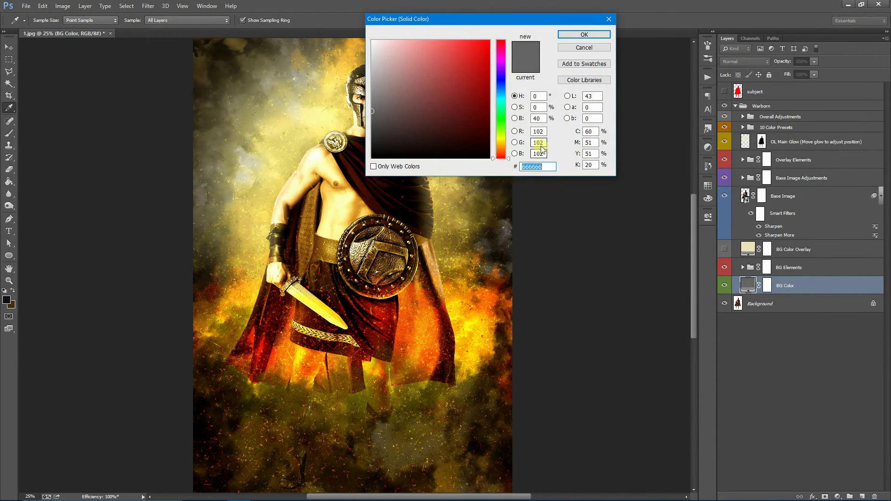
{"action": "left_click_drag", "start_coordinate": [481, 24], "coordinate": [692, 89]}
{"action": "left_click_drag", "start_coordinate": [581, 179], "coordinate": [580, 201]}
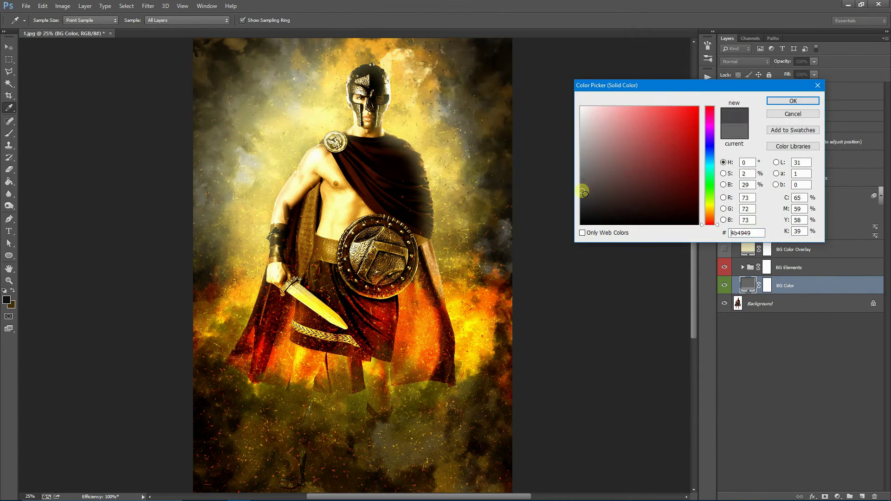
{"action": "left_click", "coordinate": [581, 226]}
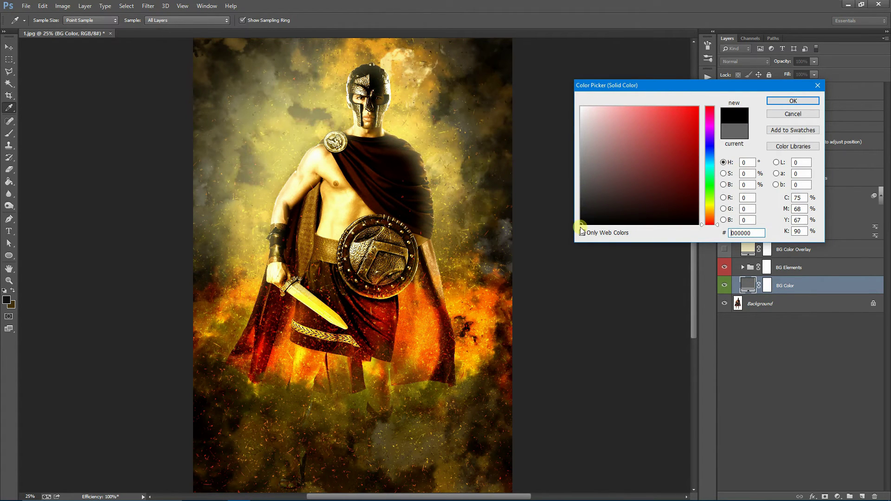
{"action": "left_click_drag", "start_coordinate": [713, 217], "coordinate": [710, 210]}
{"action": "mouse_move", "coordinate": [645, 199]}
{"action": "left_mouse_down"}
{"action": "mouse_move", "coordinate": [647, 155]}
{"action": "mouse_move", "coordinate": [697, 107]}
{"action": "left_mouse_up"}
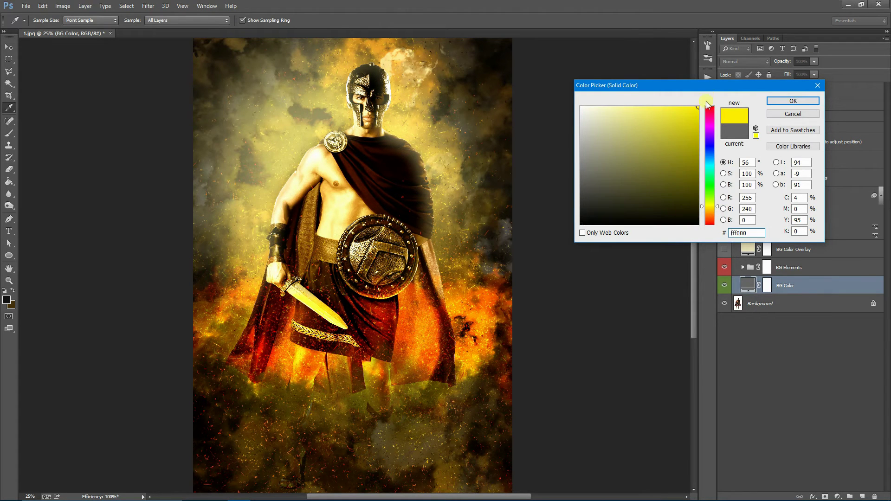
{"action": "left_click_drag", "start_coordinate": [710, 207], "coordinate": [709, 216]}
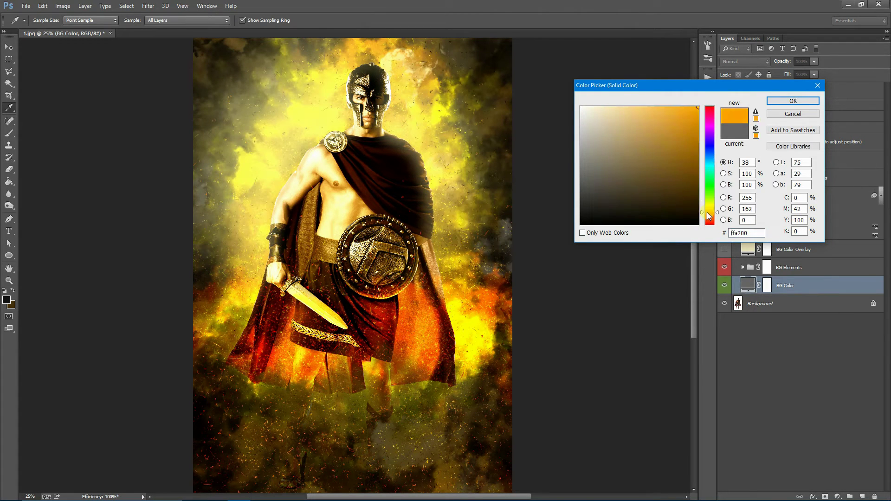
{"action": "left_click_drag", "start_coordinate": [716, 152], "coordinate": [714, 164]}
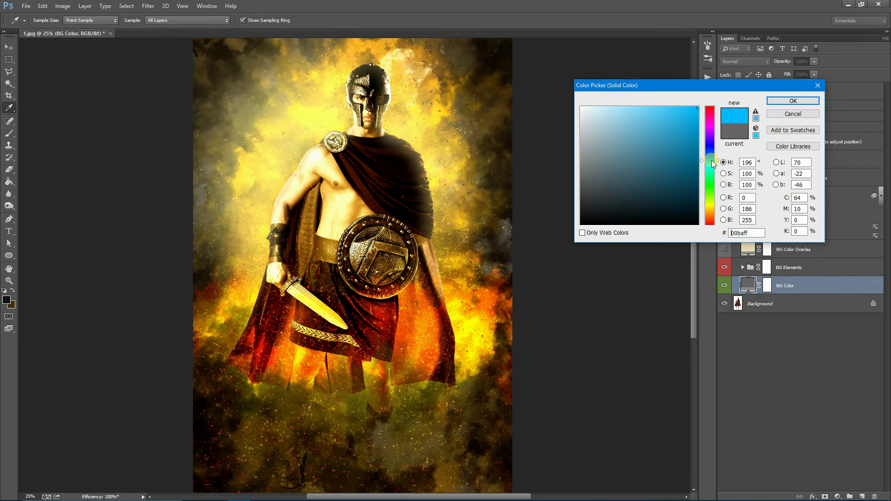
{"action": "left_click_drag", "start_coordinate": [662, 123], "coordinate": [639, 145]}
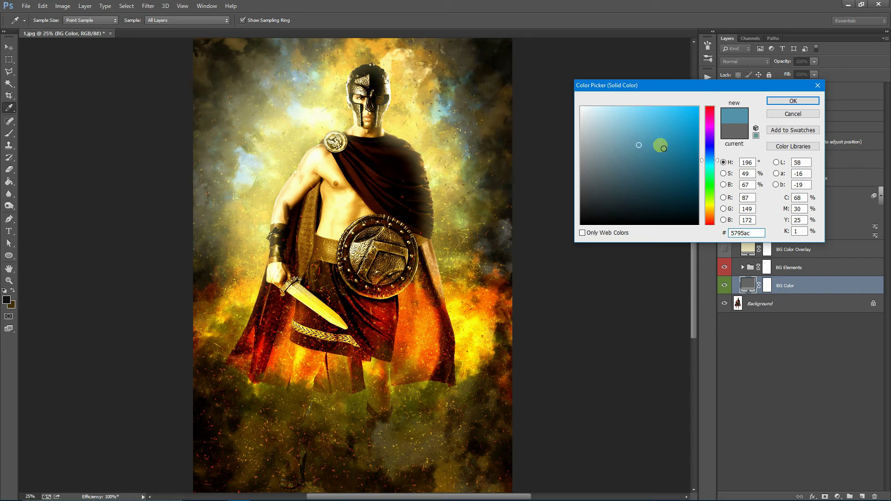
{"action": "left_click_drag", "start_coordinate": [711, 172], "coordinate": [712, 122]}
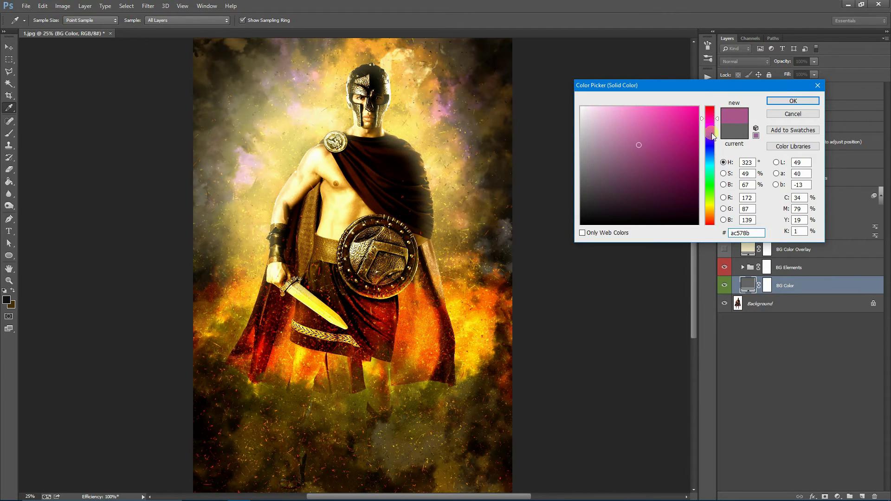
{"action": "left_click", "coordinate": [736, 131]}
Step: Toggle the BG Elements group's visibility and expand it to show its layers
{"action": "left_click", "coordinate": [794, 101]}
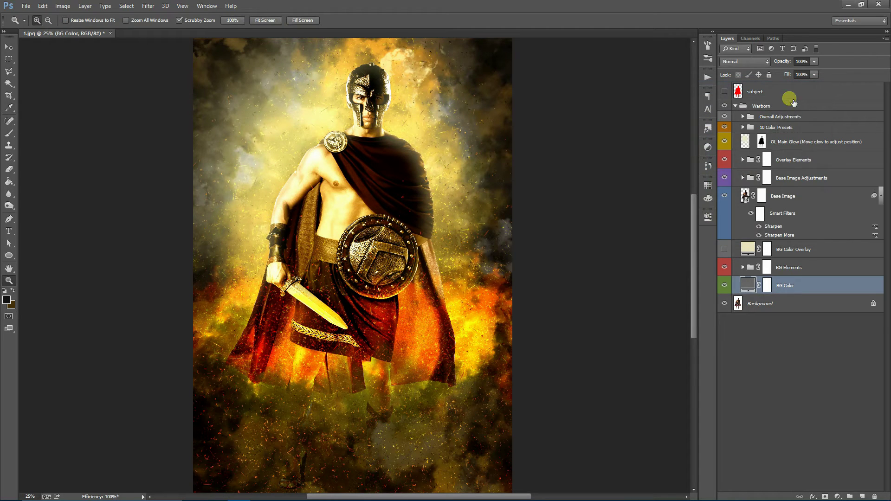
{"action": "left_click", "coordinate": [810, 267]}
{"action": "left_click", "coordinate": [725, 268]}
{"action": "left_click", "coordinate": [725, 268]}
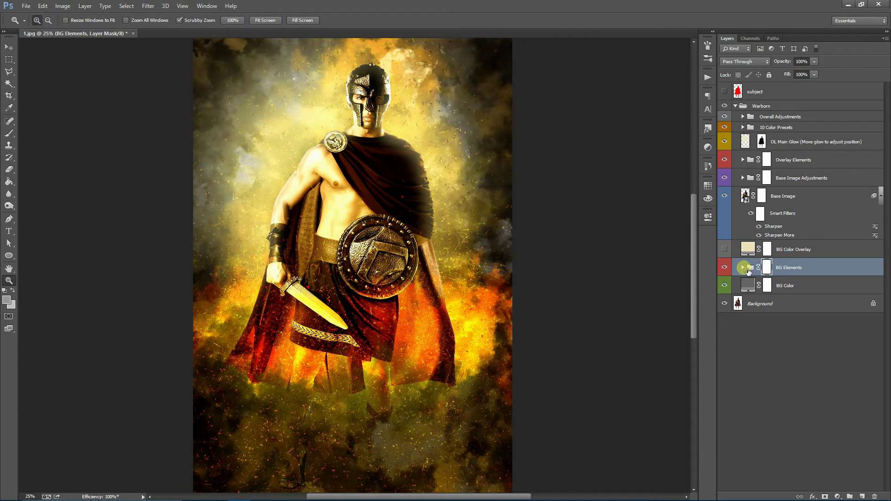
{"action": "left_click", "coordinate": [743, 267]}
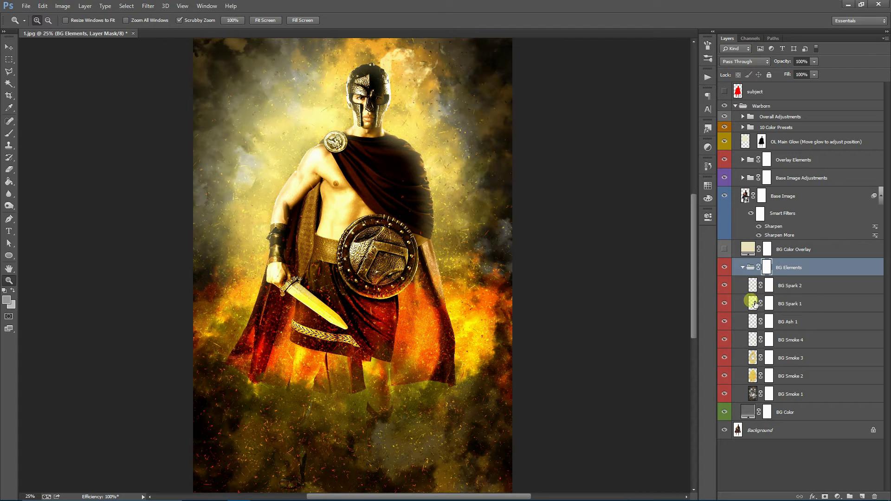
Step: Duplicate the BG Spark 1 layer and shift the copy upward
{"action": "left_click", "coordinate": [814, 303]}
{"action": "right_click", "coordinate": [812, 307]}
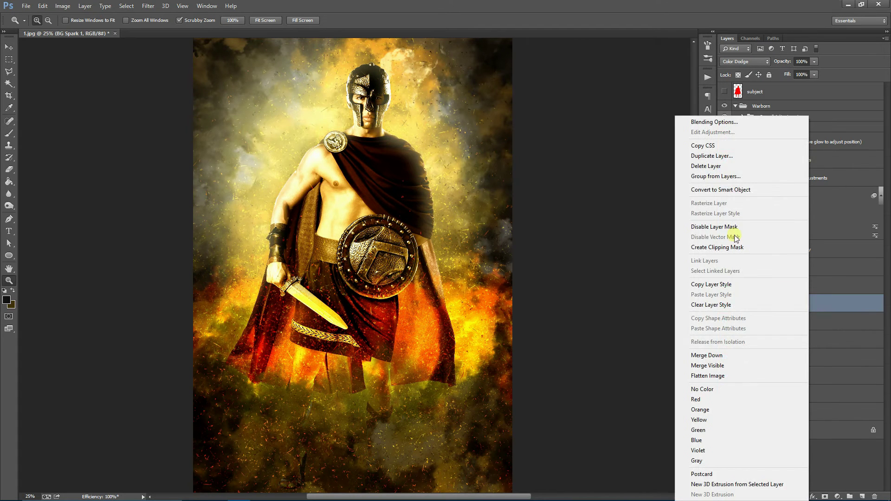
{"action": "left_click", "coordinate": [748, 156]}
{"action": "left_click", "coordinate": [527, 152]}
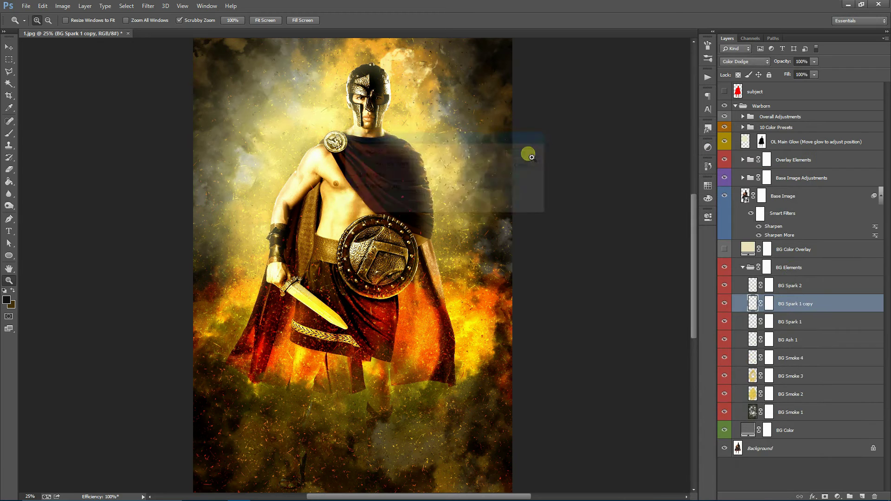
{"action": "left_click", "coordinate": [8, 47]}
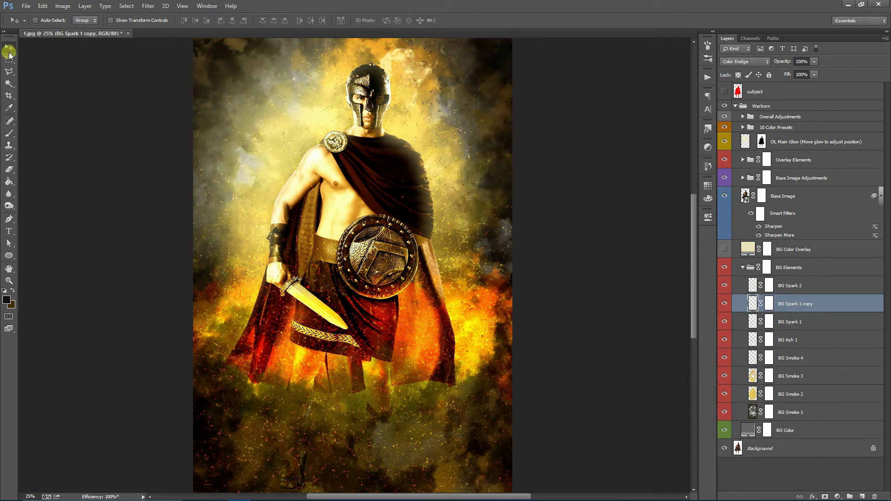
{"action": "left_click_drag", "start_coordinate": [379, 297], "coordinate": [378, 215]}
Step: Zoom in on the shield area, reposition the spark copy, and select the BG Spark 1 copy layer
{"action": "key", "text": "z"}
{"action": "left_click", "coordinate": [356, 228]}
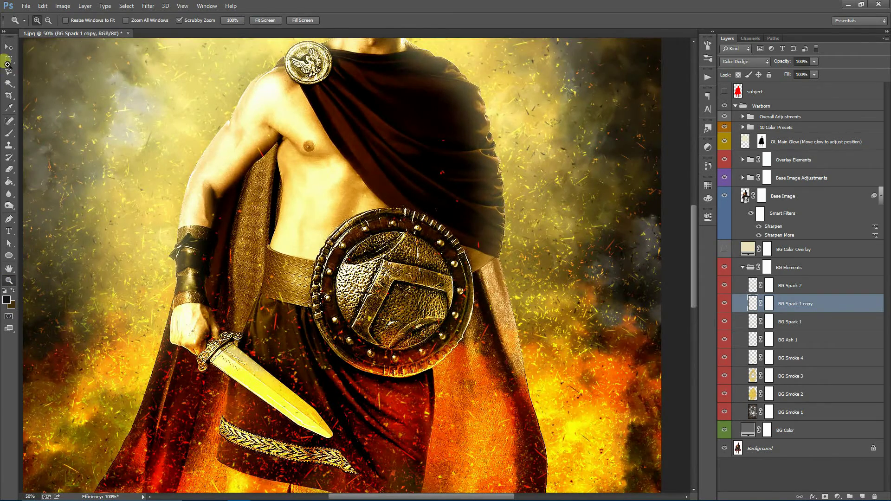
{"action": "left_click", "coordinate": [8, 46]}
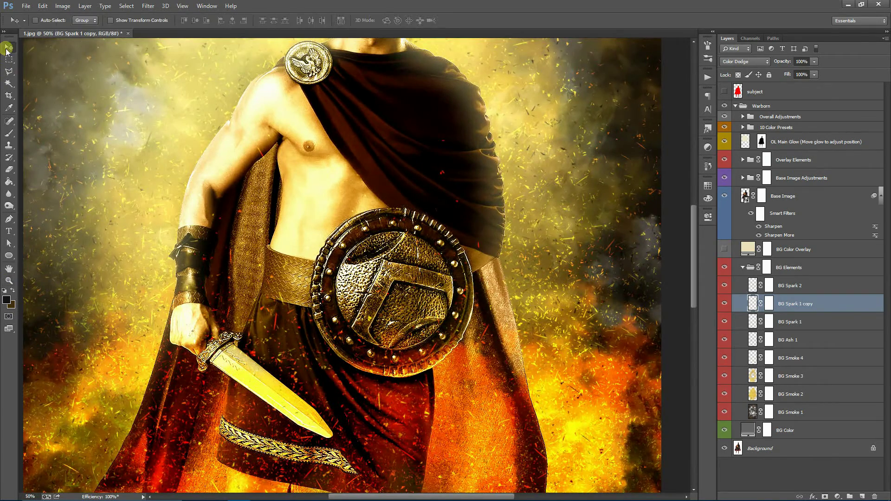
{"action": "left_click_drag", "start_coordinate": [227, 242], "coordinate": [226, 284]}
{"action": "left_click", "coordinate": [9, 281]}
{"action": "left_click", "coordinate": [263, 21]}
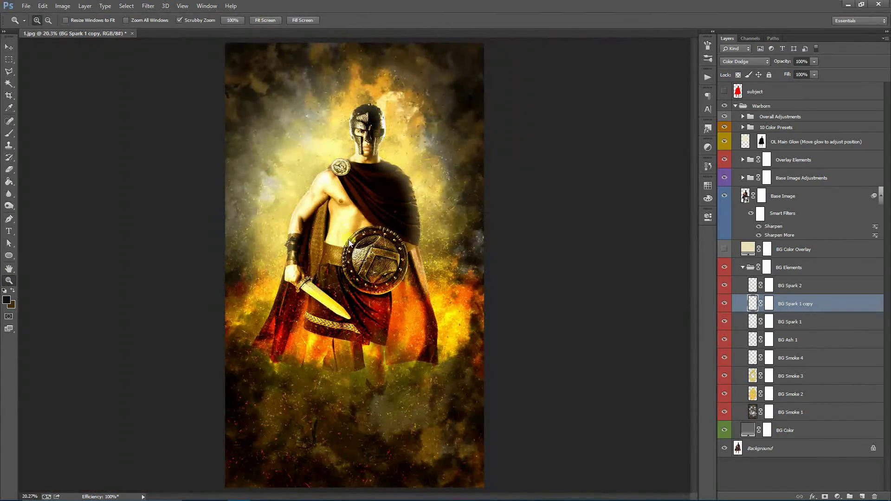
{"action": "left_click", "coordinate": [398, 223]}
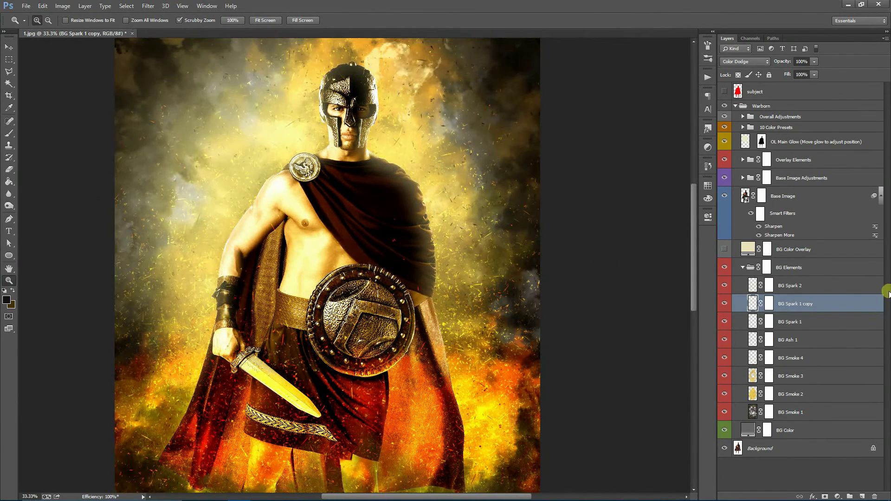
{"action": "left_click", "coordinate": [850, 302]}
Step: Delete the spark copy, toggle BG Smoke 3 visibility, and target its layer mask
{"action": "key", "text": "Delete"}
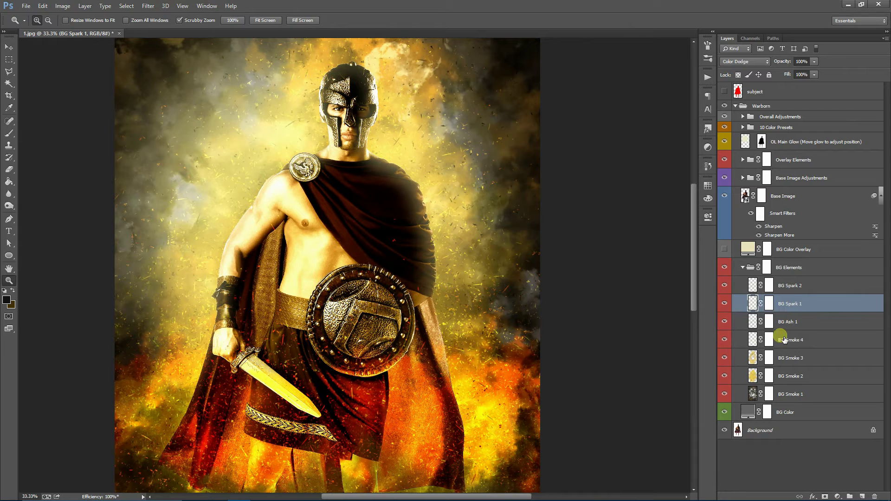
{"action": "left_click", "coordinate": [790, 359]}
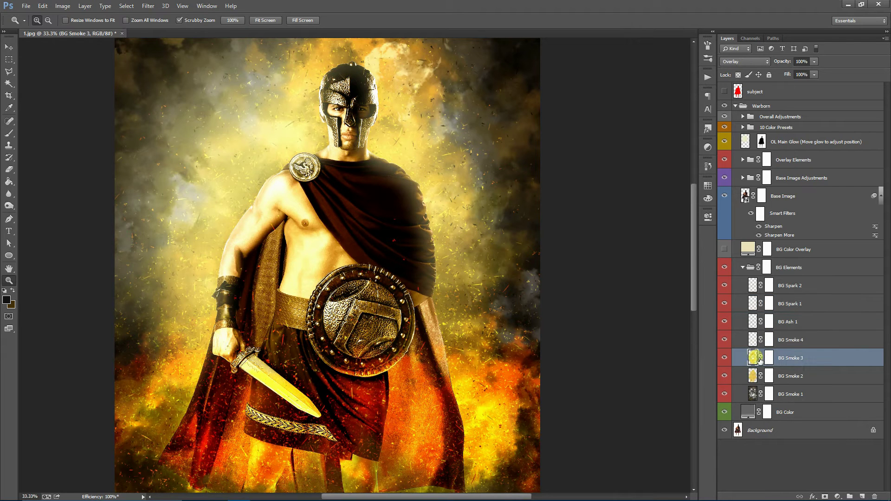
{"action": "left_click", "coordinate": [725, 359]}
{"action": "left_click", "coordinate": [725, 357]}
{"action": "left_click", "coordinate": [770, 358]}
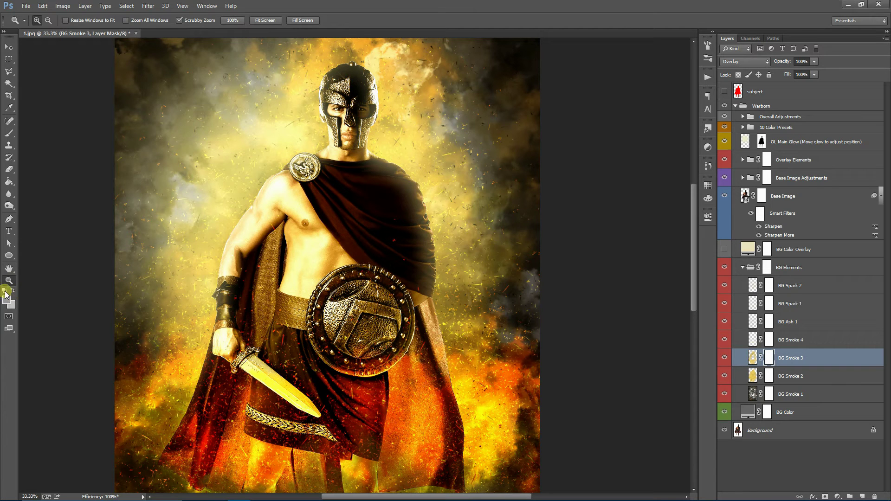
Step: Paint black with a large soft round brush on the mask around the warrior's head
{"action": "left_click", "coordinate": [6, 300]}
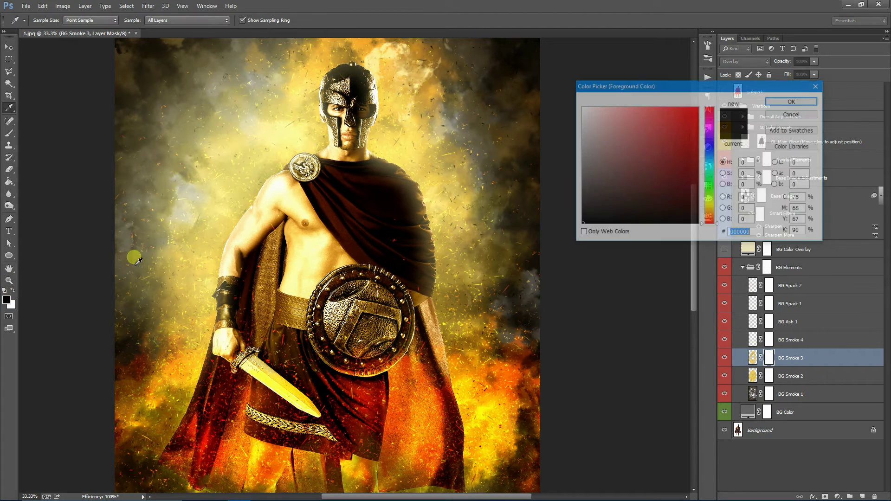
{"action": "left_click", "coordinate": [580, 222]}
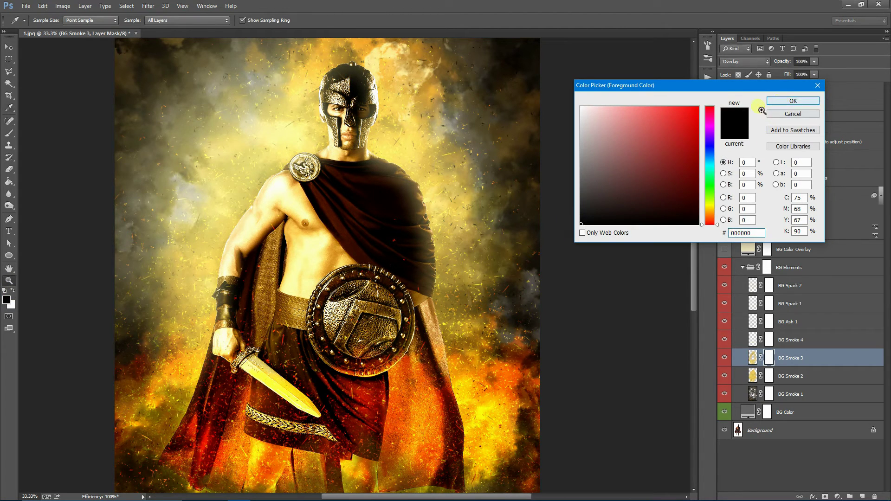
{"action": "left_click", "coordinate": [793, 101]}
{"action": "left_click", "coordinate": [9, 133]}
{"action": "left_click", "coordinate": [43, 26]}
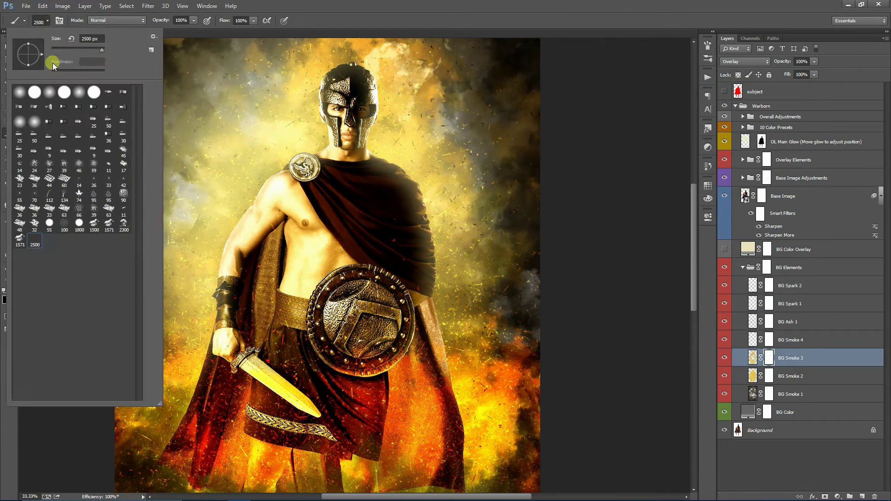
{"action": "left_click", "coordinate": [29, 92]}
{"action": "key", "text": "Return"}
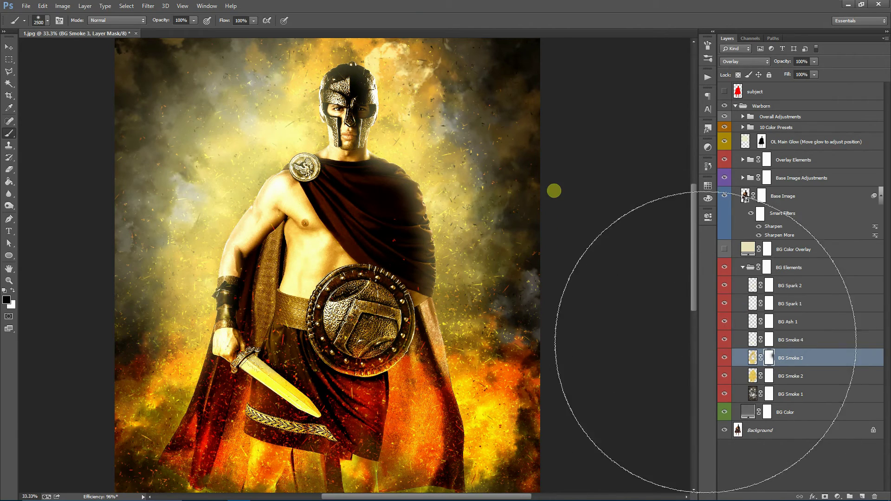
{"action": "mouse_move", "coordinate": [624, 325]}
{"action": "left_mouse_down"}
{"action": "mouse_move", "coordinate": [360, 379]}
{"action": "mouse_move", "coordinate": [418, 372]}
{"action": "left_mouse_up"}
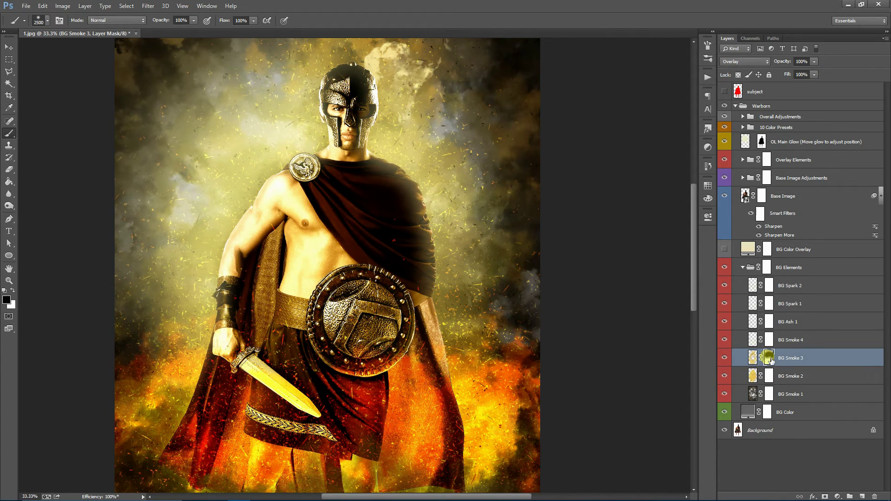
Step: Undo the mask painting and collapse the BG Elements group
{"action": "key", "text": "ctrl+BackSpace"}
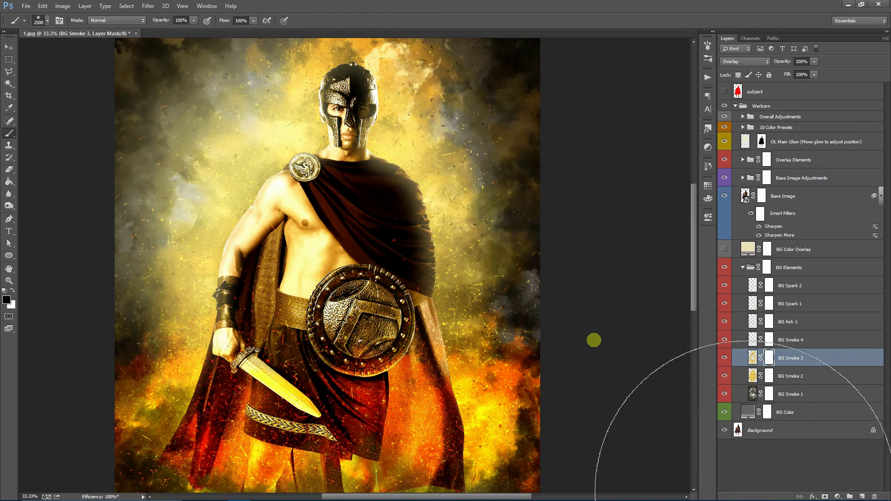
{"action": "left_click", "coordinate": [744, 267]}
{"action": "left_click", "coordinate": [762, 269]}
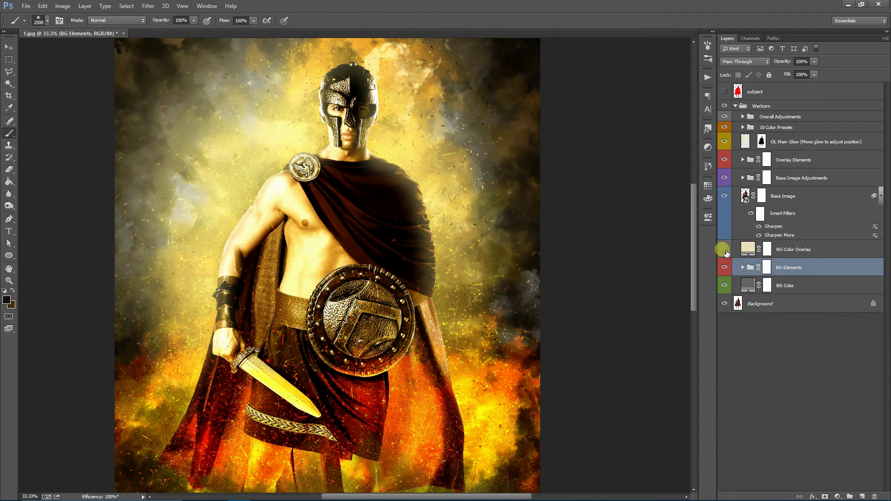
Step: Show the BG Color Overlay layer and toggle it on and off to compare
{"action": "left_click", "coordinate": [725, 250]}
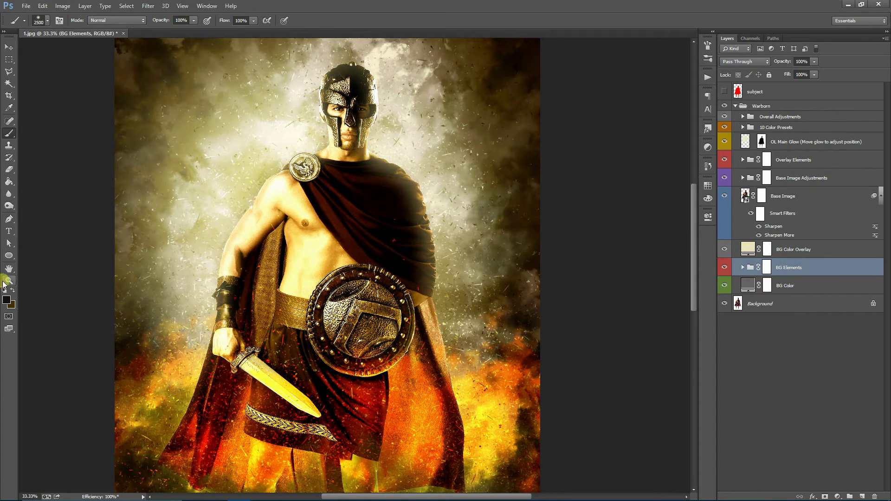
{"action": "left_click", "coordinate": [9, 281]}
{"action": "left_click", "coordinate": [271, 21]}
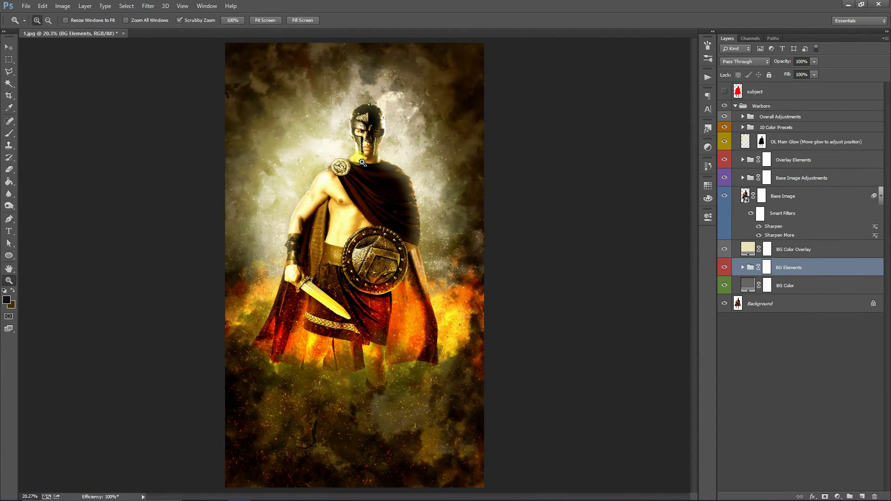
{"action": "left_click", "coordinate": [362, 163]}
{"action": "scroll", "coordinate": [416, 162], "scroll_direction": "up", "scroll_amount": 2}
{"action": "left_click", "coordinate": [724, 250]}
{"action": "left_click", "coordinate": [724, 249]}
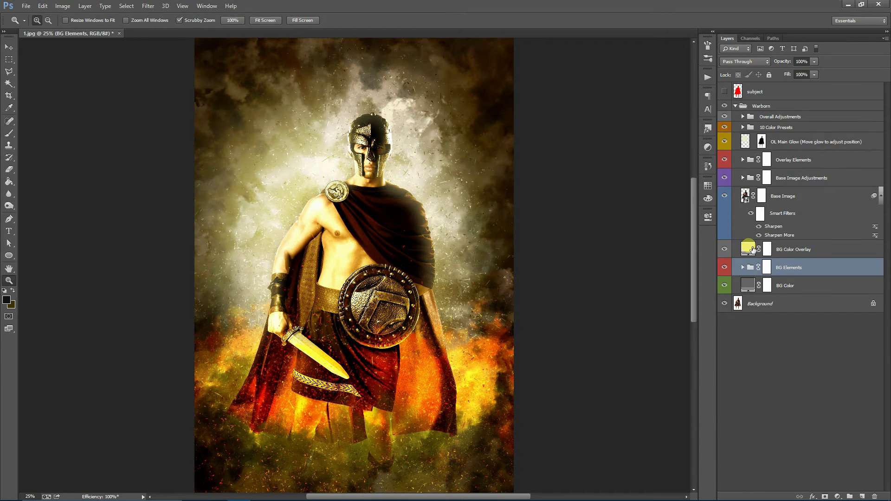
Step: Try a yellow overlay fill and switch its blend mode from Screen to Color
{"action": "double_click", "coordinate": [748, 249]}
{"action": "mouse_move", "coordinate": [669, 151]}
{"action": "left_mouse_down"}
{"action": "mouse_move", "coordinate": [656, 116]}
{"action": "mouse_move", "coordinate": [627, 135]}
{"action": "mouse_move", "coordinate": [632, 142]}
{"action": "mouse_move", "coordinate": [626, 134]}
{"action": "left_mouse_up"}
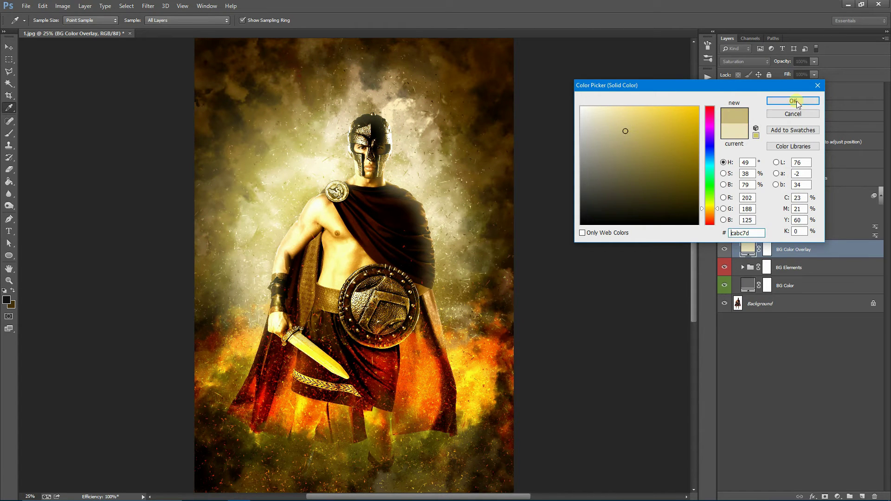
{"action": "left_click", "coordinate": [794, 101]}
{"action": "left_click", "coordinate": [733, 62]}
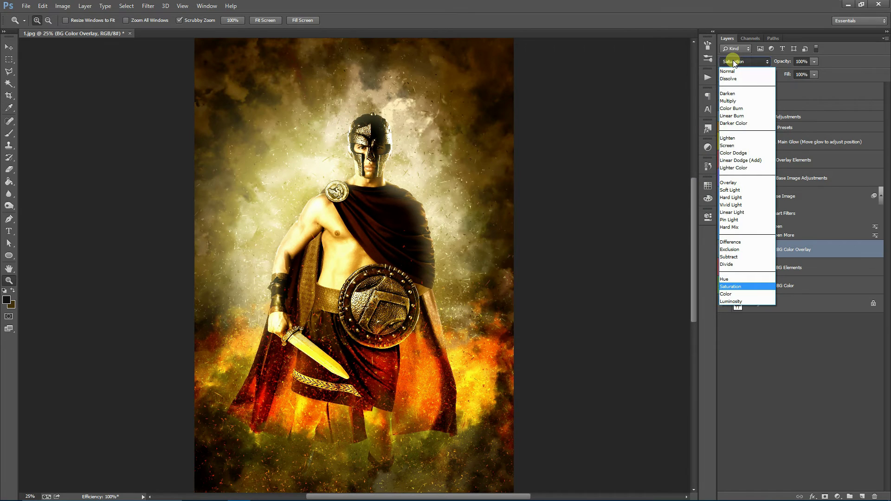
{"action": "left_click", "coordinate": [727, 145]}
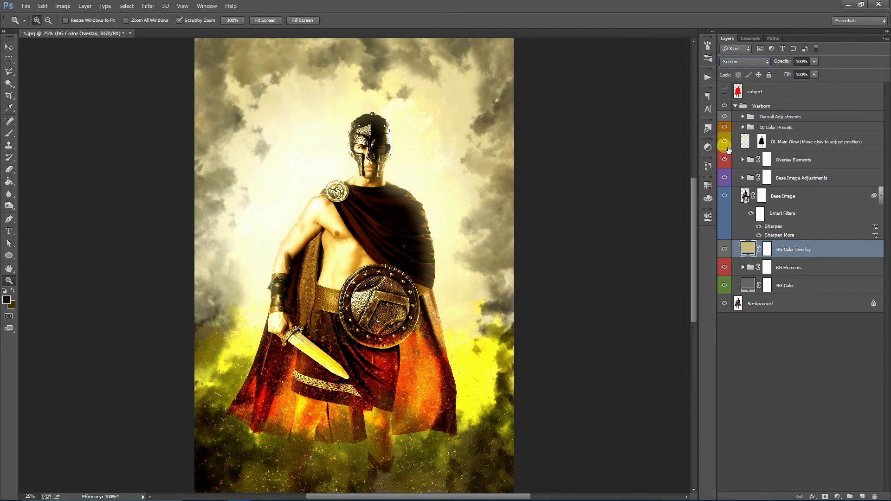
{"action": "left_click", "coordinate": [737, 61]}
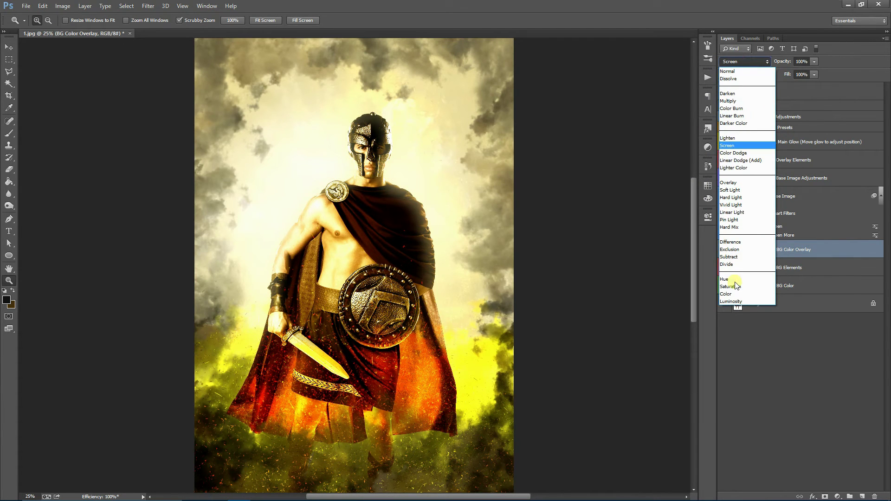
{"action": "left_click", "coordinate": [733, 288]}
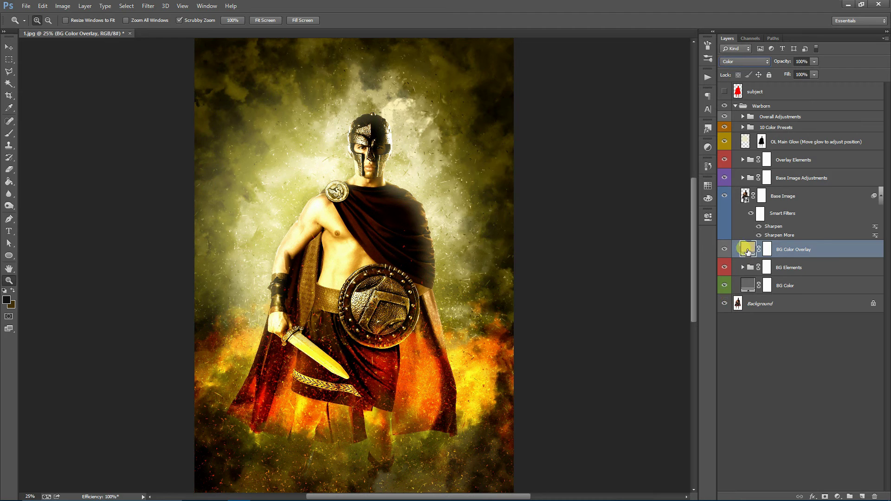
Step: Change the overlay fill to blue at about 42% opacity, then hide the layer
{"action": "double_click", "coordinate": [745, 246]}
{"action": "left_click", "coordinate": [704, 158]}
{"action": "left_click_drag", "start_coordinate": [646, 139], "coordinate": [633, 141]}
{"action": "left_click", "coordinate": [793, 101]}
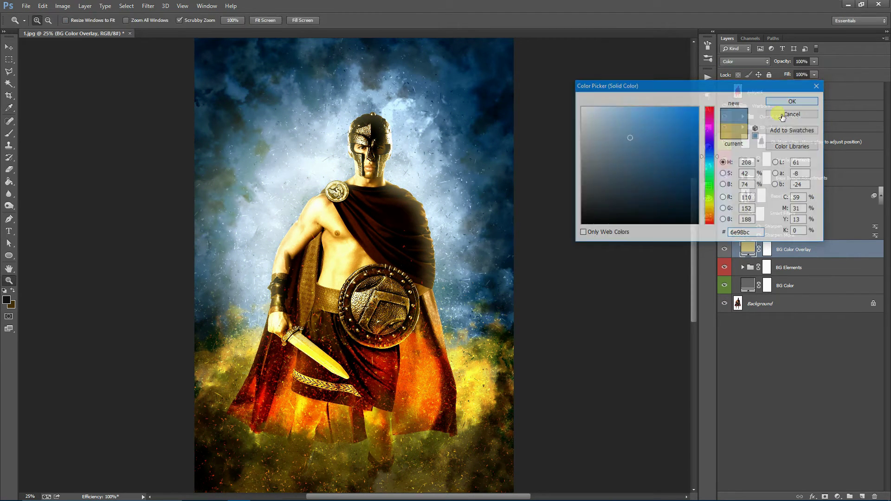
{"action": "left_click", "coordinate": [813, 62]}
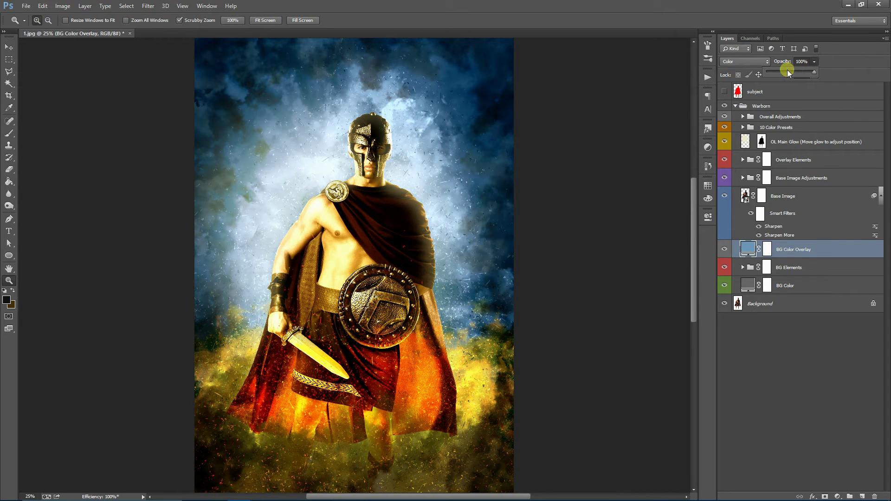
{"action": "left_click", "coordinate": [787, 71]}
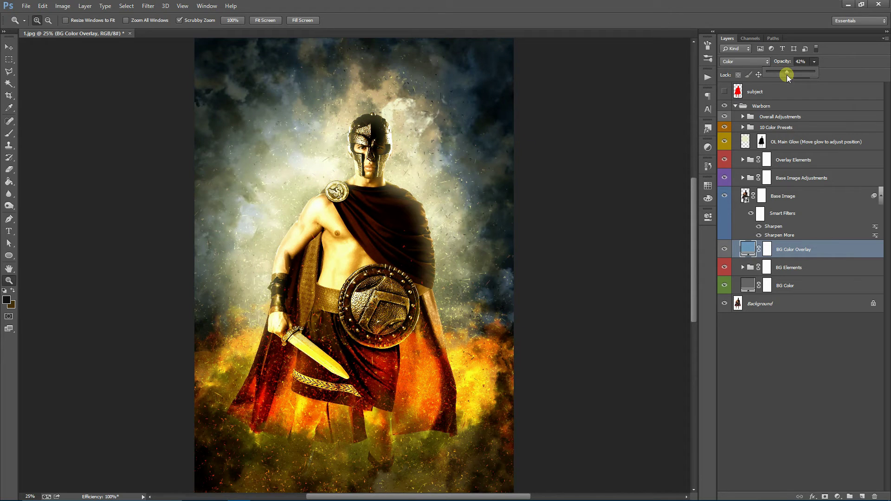
{"action": "left_click", "coordinate": [724, 249]}
{"action": "left_click", "coordinate": [725, 250]}
Step: Compare the warrior photo and its Base Image grading by toggling each off and on
{"action": "left_click", "coordinate": [773, 200]}
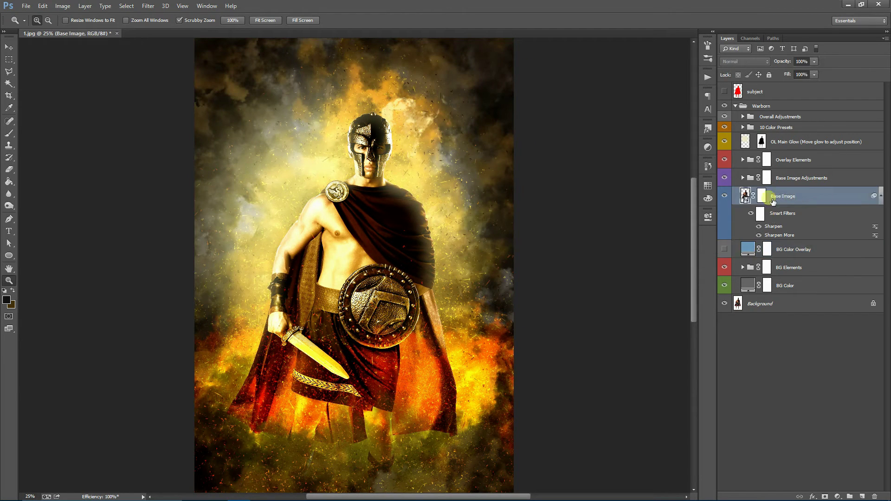
{"action": "left_click", "coordinate": [725, 196]}
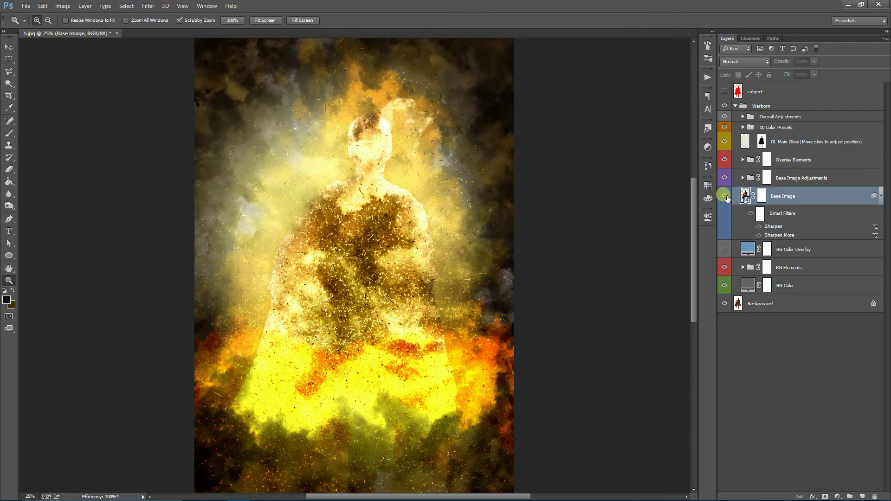
{"action": "left_click", "coordinate": [725, 196]}
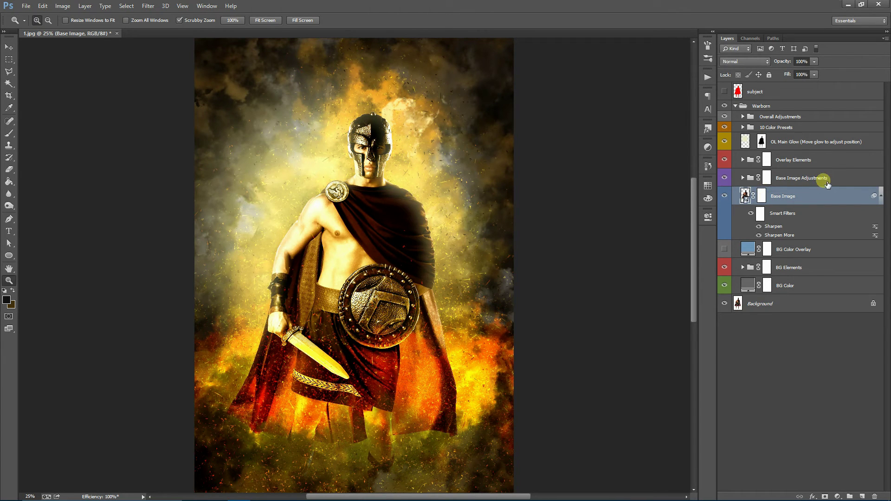
{"action": "left_click", "coordinate": [843, 181]}
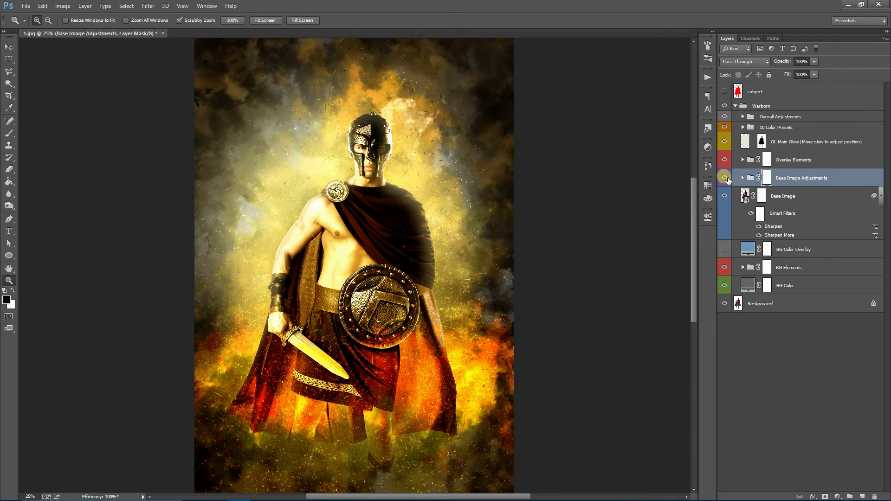
{"action": "left_click", "coordinate": [726, 179]}
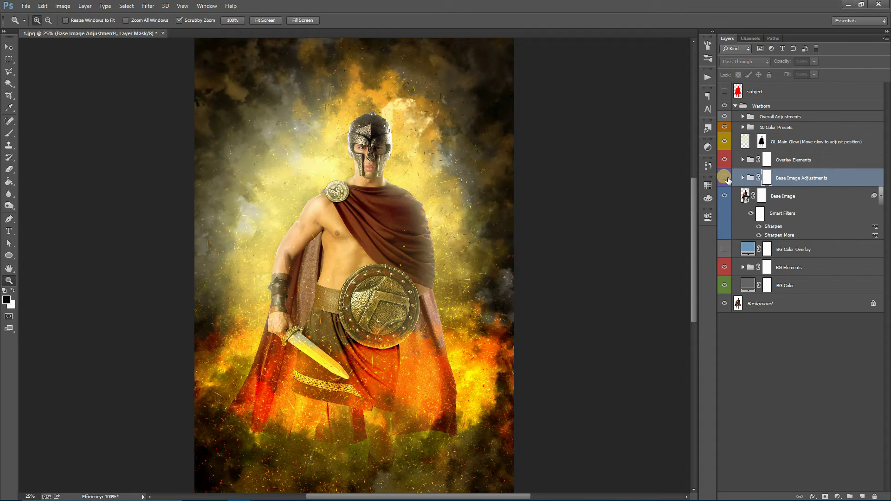
{"action": "left_click", "coordinate": [725, 178]}
{"action": "left_click", "coordinate": [725, 178]}
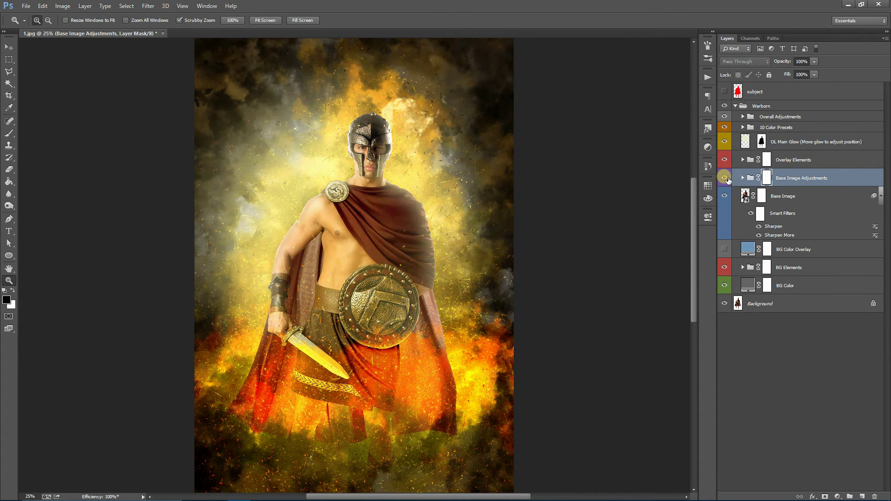
{"action": "left_click", "coordinate": [726, 178]}
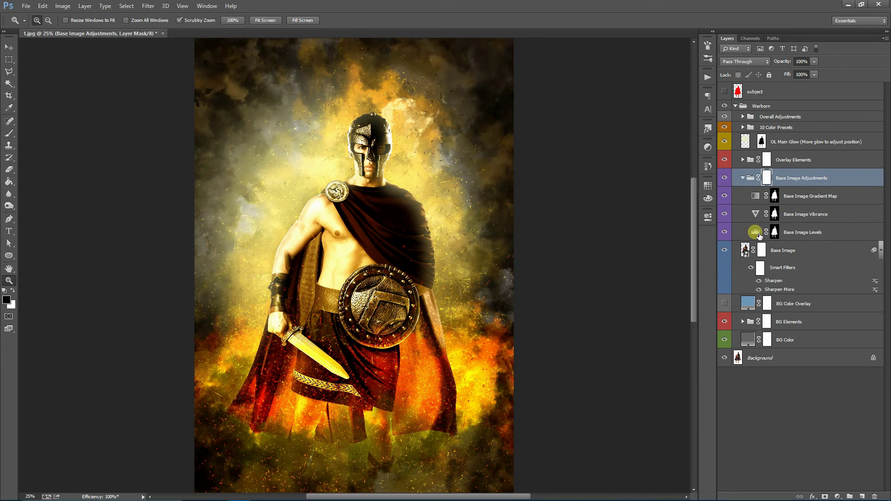
Step: Adjust Base Image Levels, raising the black point and setting the white point to 233
{"action": "double_click", "coordinate": [756, 231]}
{"action": "mouse_move", "coordinate": [590, 310]}
{"action": "left_mouse_down"}
{"action": "mouse_move", "coordinate": [601, 307]}
{"action": "mouse_move", "coordinate": [591, 307]}
{"action": "left_mouse_up"}
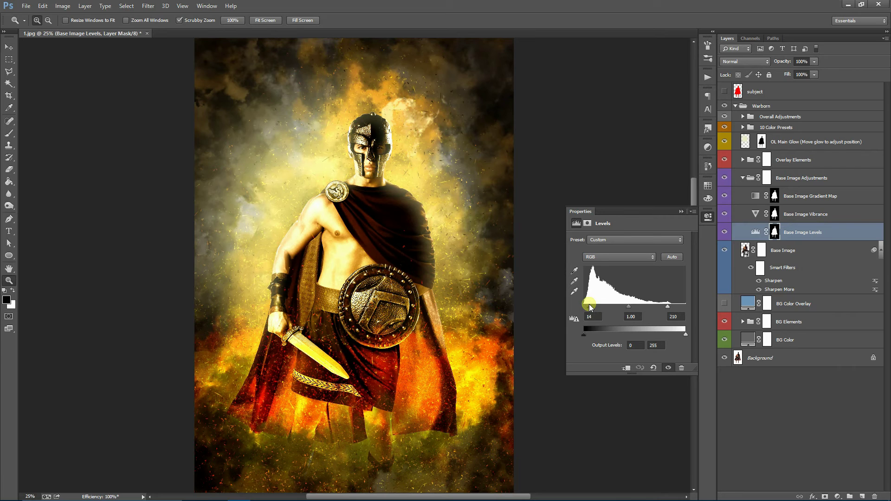
{"action": "left_click_drag", "start_coordinate": [669, 309], "coordinate": [680, 310]}
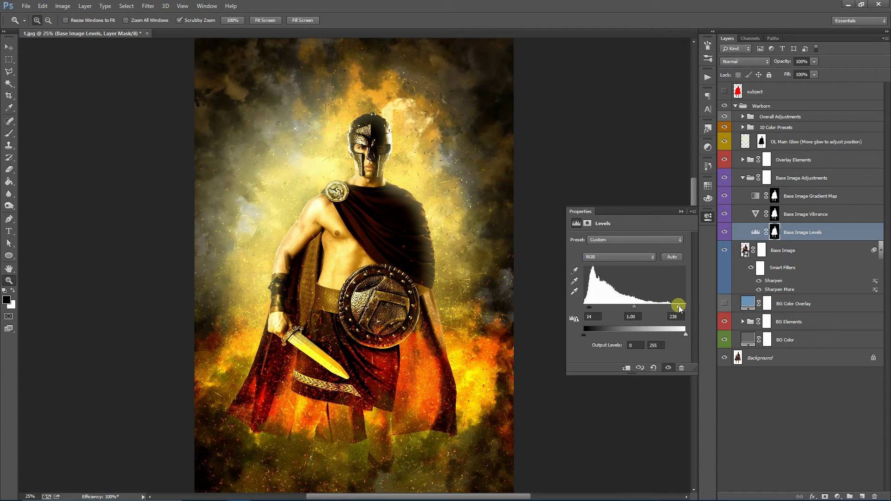
{"action": "left_click", "coordinate": [682, 211]}
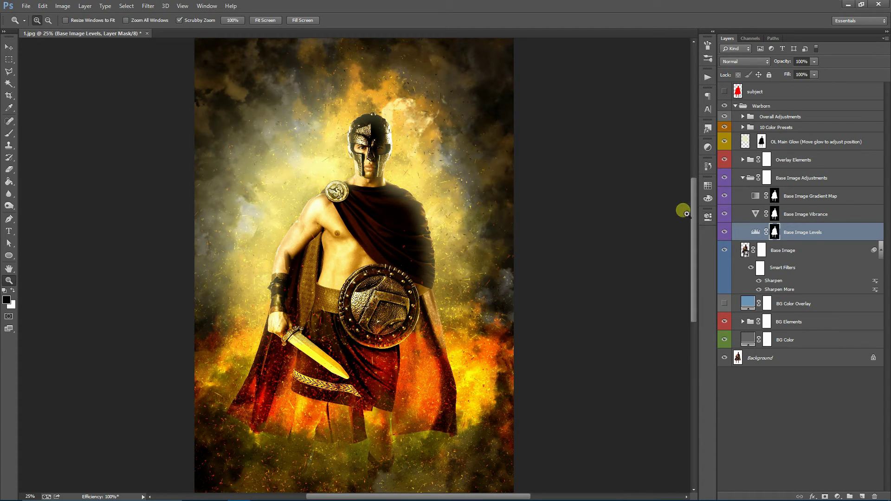
Step: Lower the saturation in the Base Image Vibrance settings
{"action": "left_click", "coordinate": [825, 218]}
{"action": "double_click", "coordinate": [756, 214]}
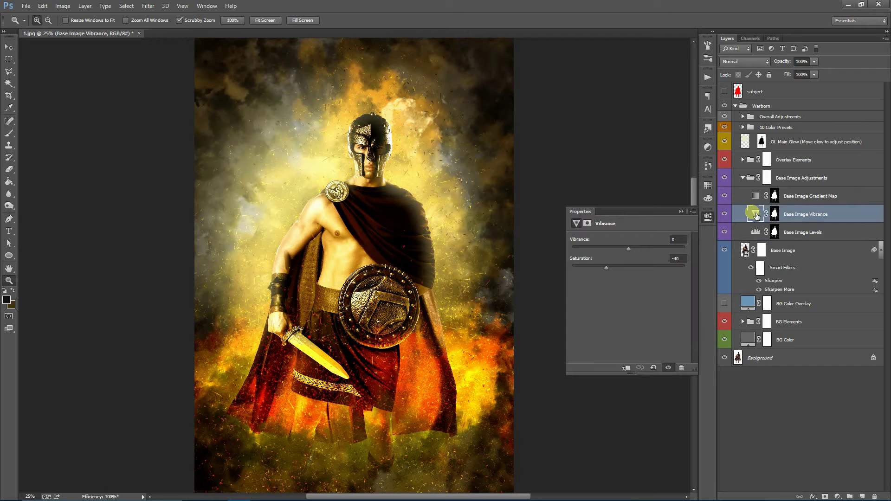
{"action": "mouse_move", "coordinate": [606, 269]}
{"action": "left_mouse_down"}
{"action": "mouse_move", "coordinate": [577, 274]}
{"action": "mouse_move", "coordinate": [588, 272]}
{"action": "left_mouse_up"}
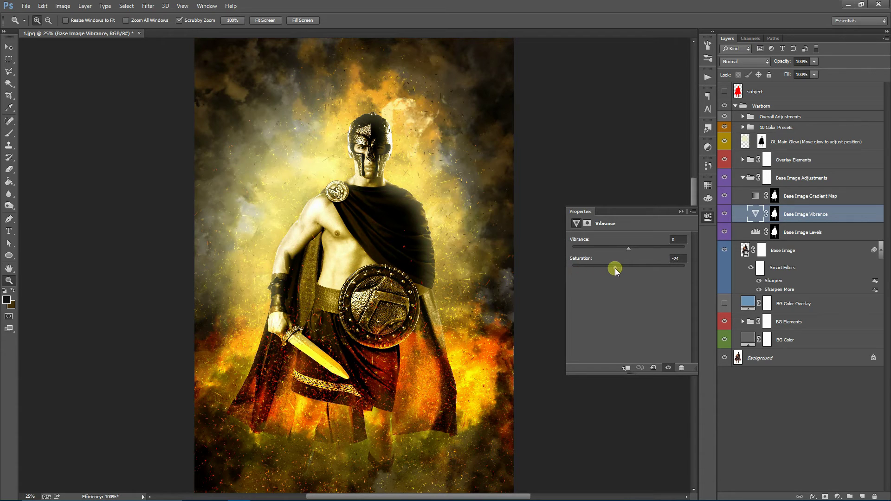
{"action": "left_click", "coordinate": [681, 211]}
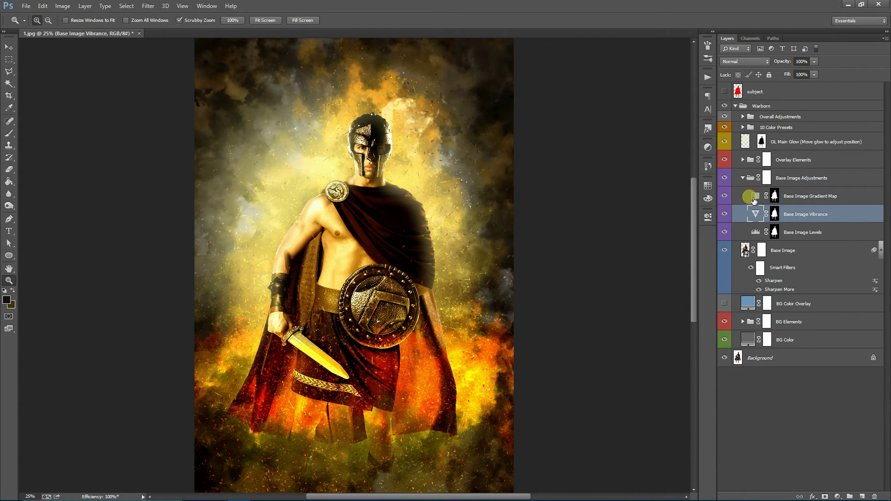
Step: Toggle the Base Image Gradient Map off and on, then collapse Base Image Adjustments
{"action": "left_click", "coordinate": [725, 196]}
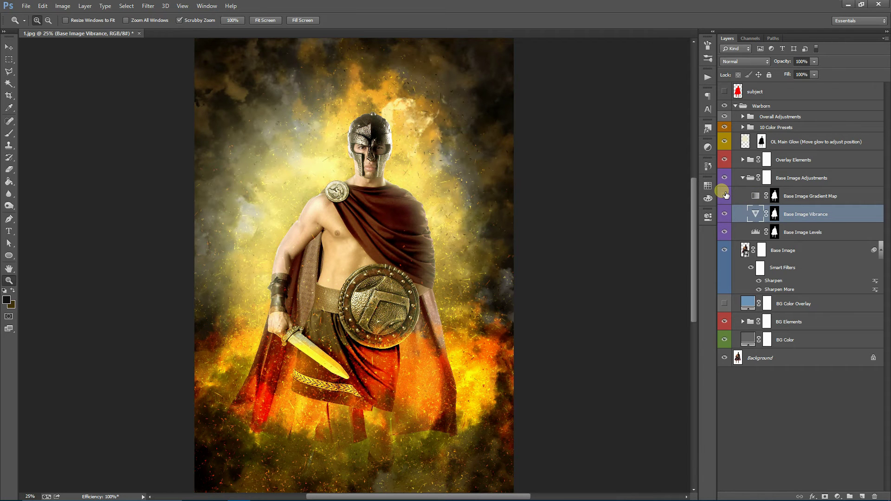
{"action": "left_click", "coordinate": [725, 195]}
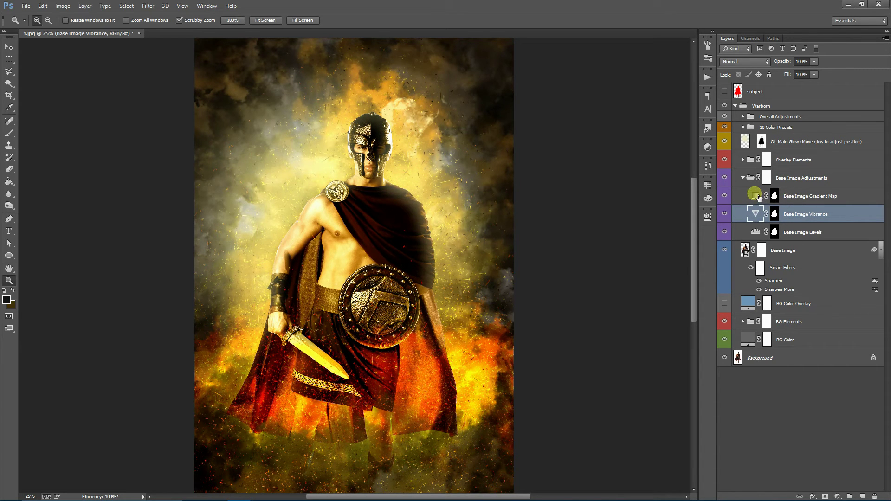
{"action": "left_click", "coordinate": [743, 178]}
Step: Compare with and without the Overlay Elements group, then expand it
{"action": "left_click", "coordinate": [792, 159]}
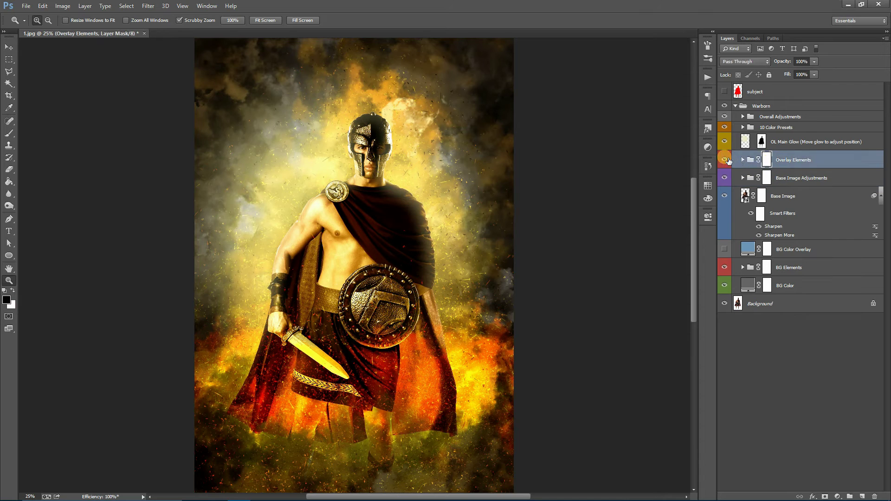
{"action": "left_click", "coordinate": [725, 160]}
{"action": "left_click", "coordinate": [724, 159]}
{"action": "left_click", "coordinate": [743, 159]}
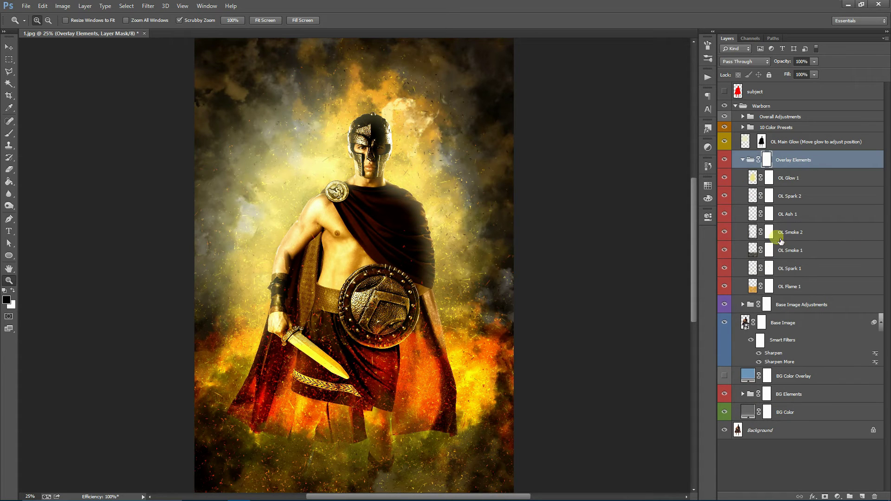
Step: Duplicate the OL Smoke 1 layer
{"action": "left_click", "coordinate": [807, 253]}
{"action": "scroll", "coordinate": [604, 203], "scroll_direction": "down", "scroll_amount": 3}
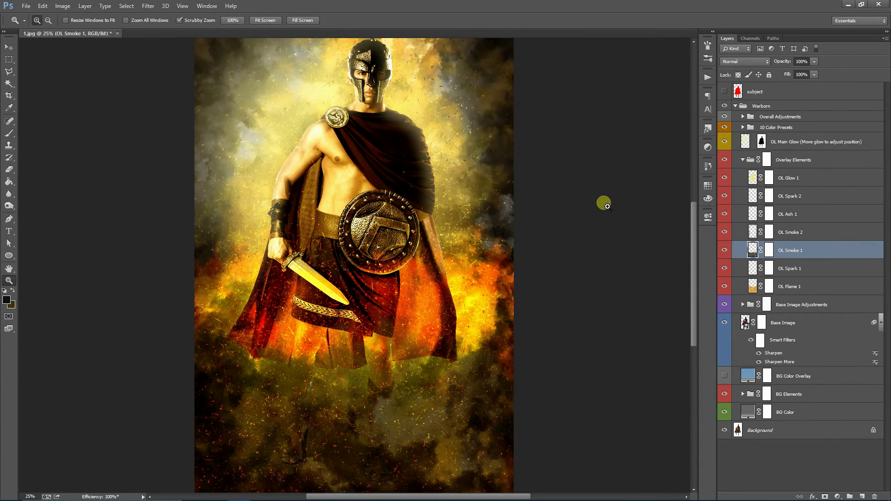
{"action": "scroll", "coordinate": [604, 201], "scroll_direction": "down", "scroll_amount": 2}
{"action": "scroll", "coordinate": [677, 215], "scroll_direction": "down", "scroll_amount": 1}
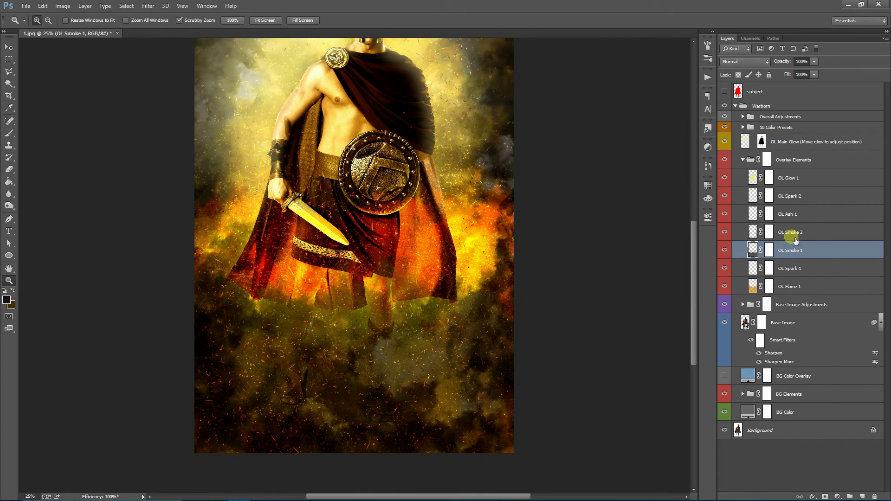
{"action": "right_click", "coordinate": [828, 246]}
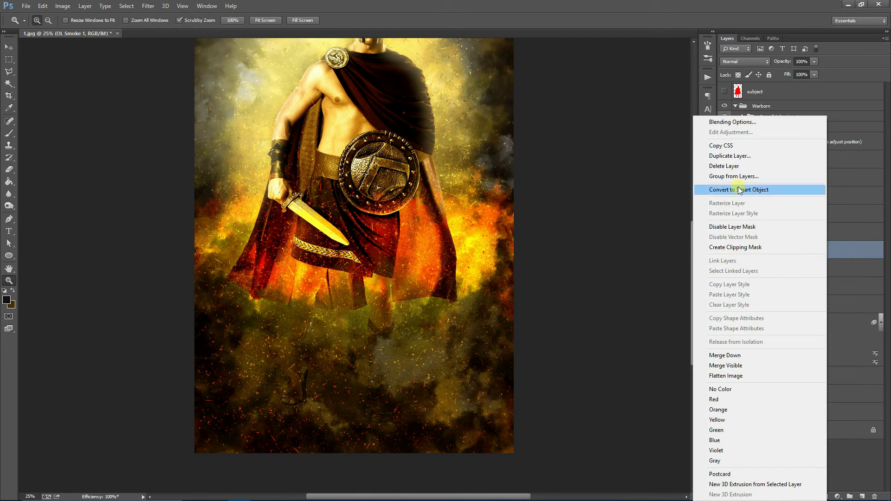
{"action": "left_click", "coordinate": [733, 155]}
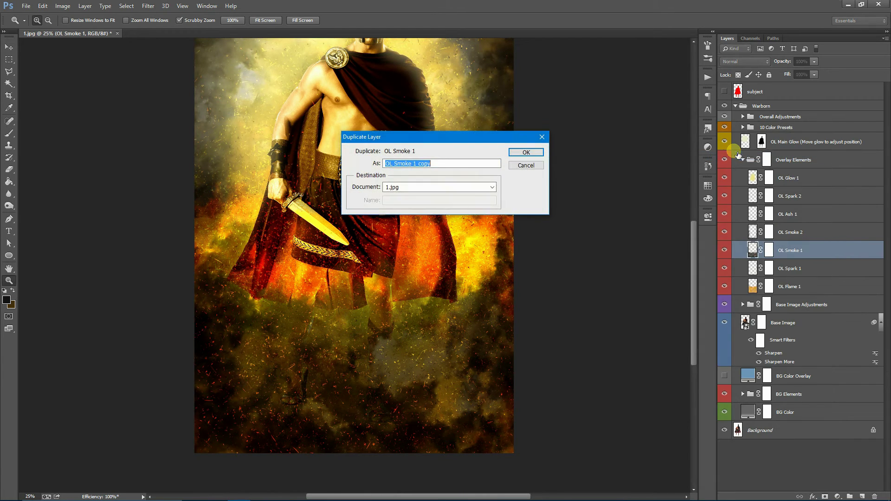
{"action": "left_click", "coordinate": [526, 152]}
Step: Move the OL Smoke 1 copy lower and slightly right with the Move tool
{"action": "left_click", "coordinate": [8, 47]}
{"action": "left_click_drag", "start_coordinate": [319, 360], "coordinate": [319, 433]}
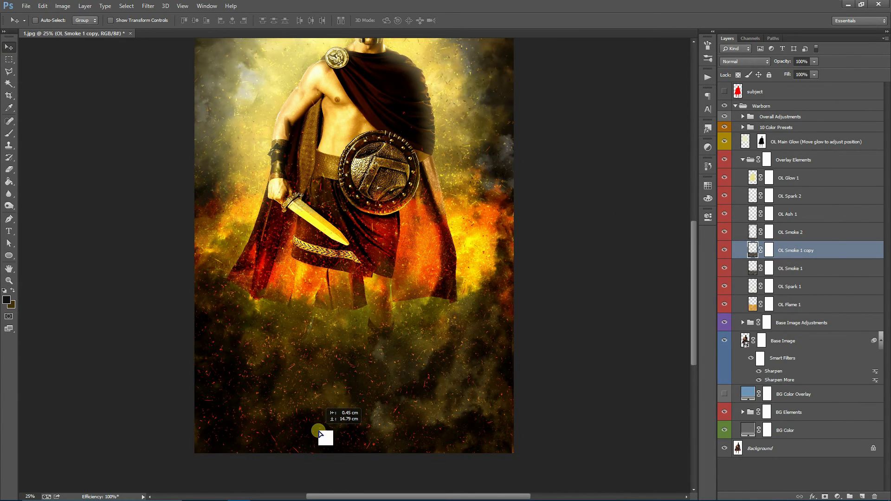
{"action": "left_click_drag", "start_coordinate": [320, 433], "coordinate": [333, 422]}
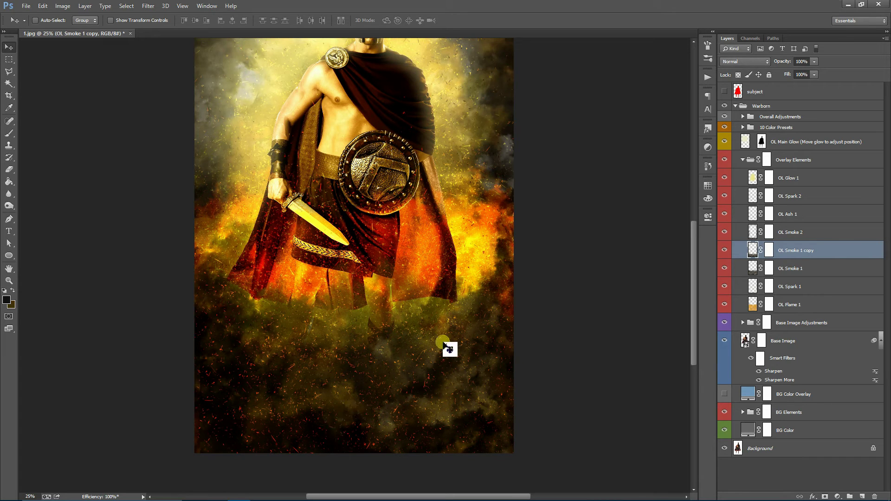
Step: Set the smoke copy's blend mode to Darken, after briefly trying Multiply
{"action": "scroll", "coordinate": [418, 265], "scroll_direction": "up", "scroll_amount": 1}
{"action": "left_click", "coordinate": [738, 61]}
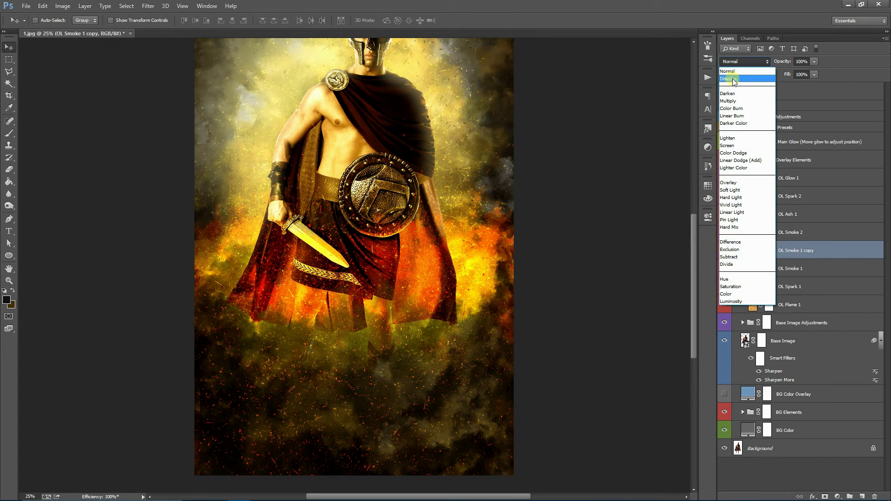
{"action": "left_click", "coordinate": [727, 94]}
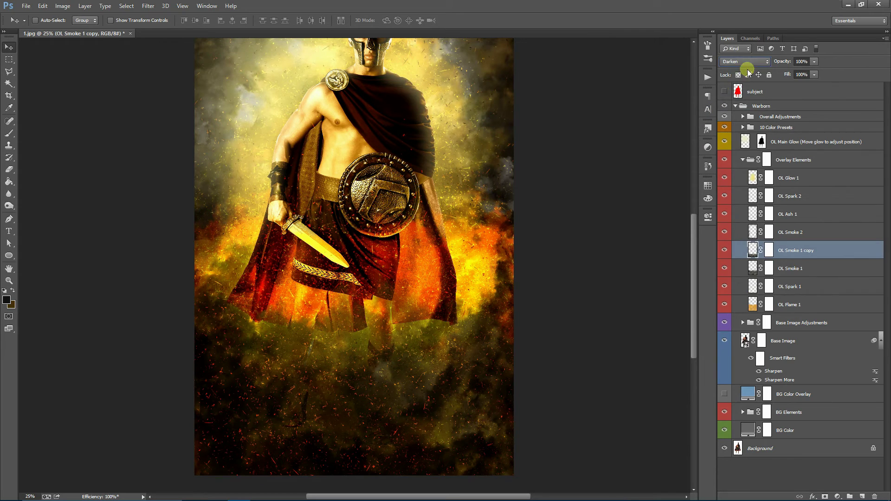
{"action": "left_click", "coordinate": [745, 62]}
{"action": "left_click", "coordinate": [730, 102]}
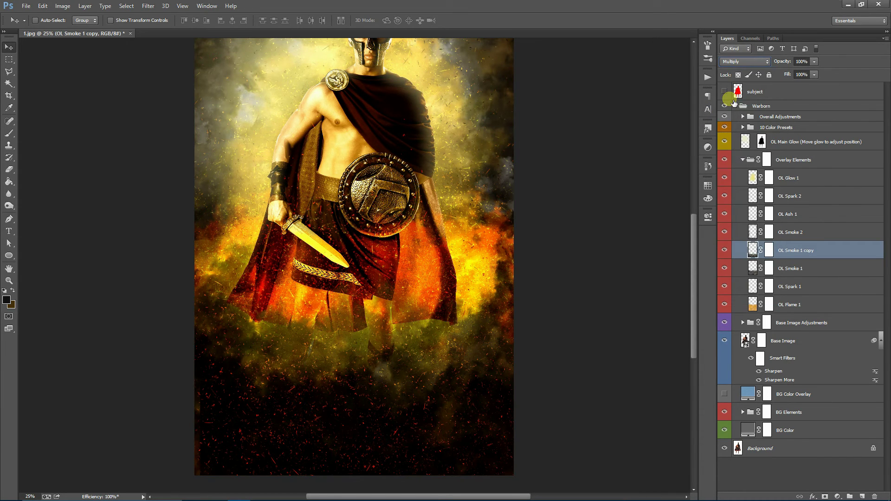
{"action": "left_click", "coordinate": [733, 62]}
{"action": "left_click", "coordinate": [738, 95]}
Step: Nudge the smoke copy near the image bottom and collapse Overlay Elements
{"action": "mouse_move", "coordinate": [382, 402]}
{"action": "left_mouse_down"}
{"action": "mouse_move", "coordinate": [384, 423]}
{"action": "mouse_move", "coordinate": [382, 415]}
{"action": "left_mouse_up"}
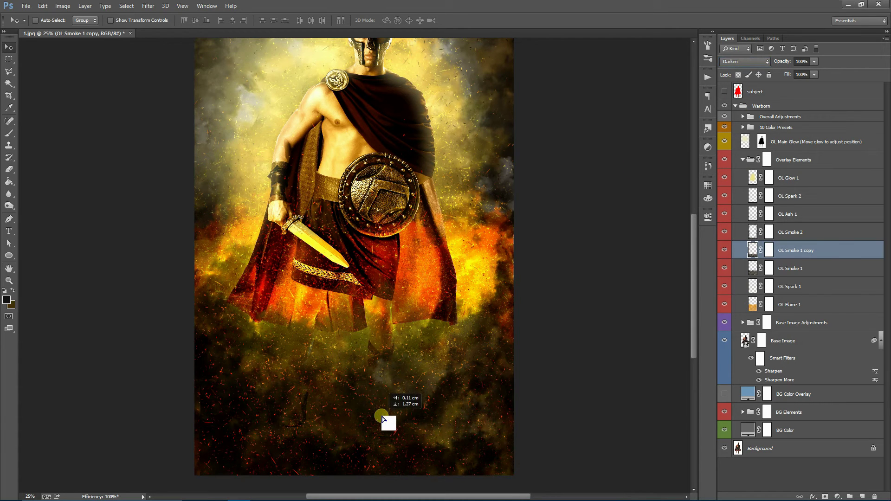
{"action": "scroll", "coordinate": [404, 325], "scroll_direction": "up", "scroll_amount": 3}
{"action": "scroll", "coordinate": [411, 268], "scroll_direction": "up", "scroll_amount": 2}
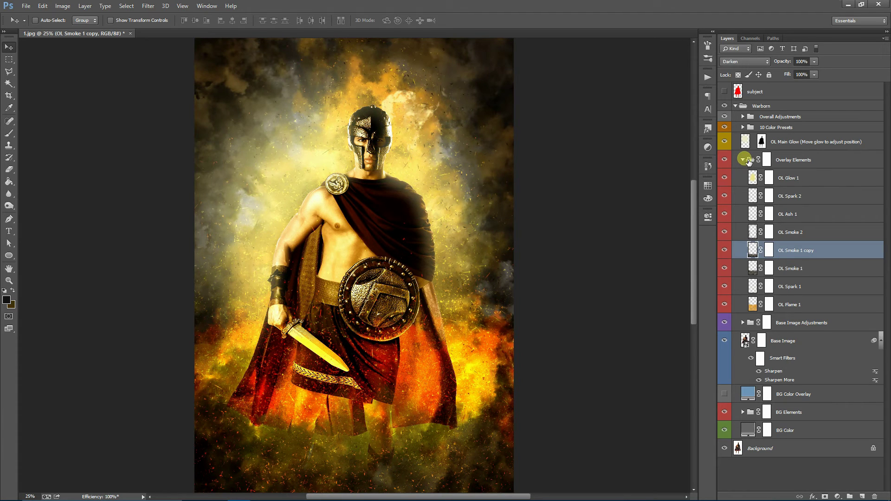
{"action": "left_click", "coordinate": [822, 178]}
{"action": "left_click", "coordinate": [743, 159]}
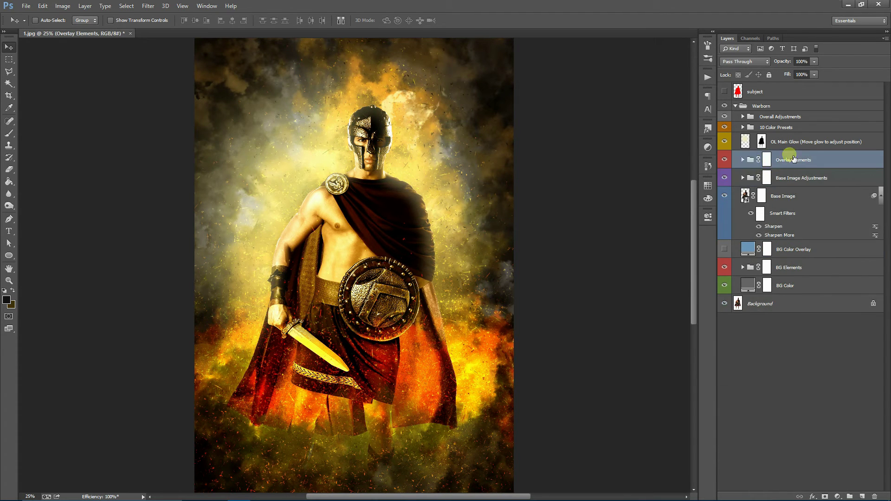
Step: Drag OL Main Glow vertically until it sits behind the warrior's head and shoulders
{"action": "left_click", "coordinate": [801, 142]}
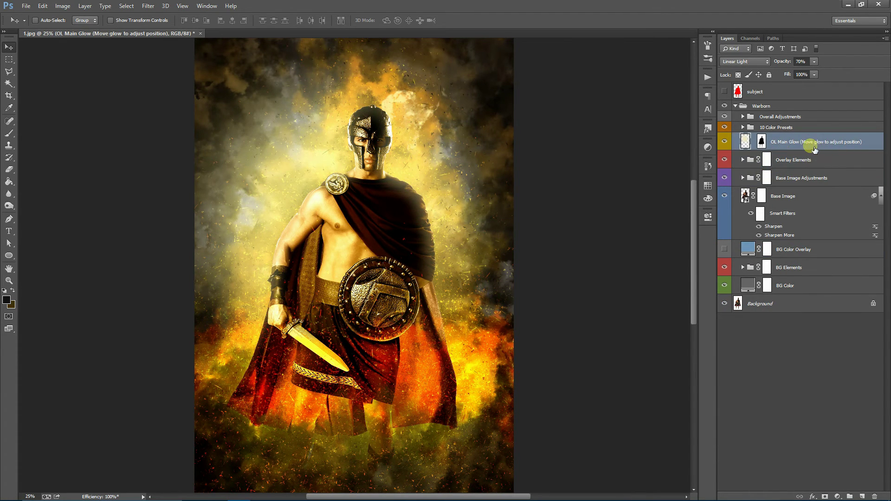
{"action": "mouse_move", "coordinate": [794, 147]}
{"action": "left_mouse_down"}
{"action": "mouse_move", "coordinate": [46, 74]}
{"action": "mouse_move", "coordinate": [362, 263]}
{"action": "mouse_move", "coordinate": [361, 214]}
{"action": "mouse_move", "coordinate": [354, 304]}
{"action": "left_mouse_up"}
{"action": "scroll", "coordinate": [361, 228], "scroll_direction": "up", "scroll_amount": 2}
{"action": "scroll", "coordinate": [358, 223], "scroll_direction": "down", "scroll_amount": 3}
{"action": "mouse_move", "coordinate": [355, 218]}
{"action": "left_mouse_down"}
{"action": "mouse_move", "coordinate": [353, 320]}
{"action": "mouse_move", "coordinate": [356, 149]}
{"action": "left_mouse_up"}
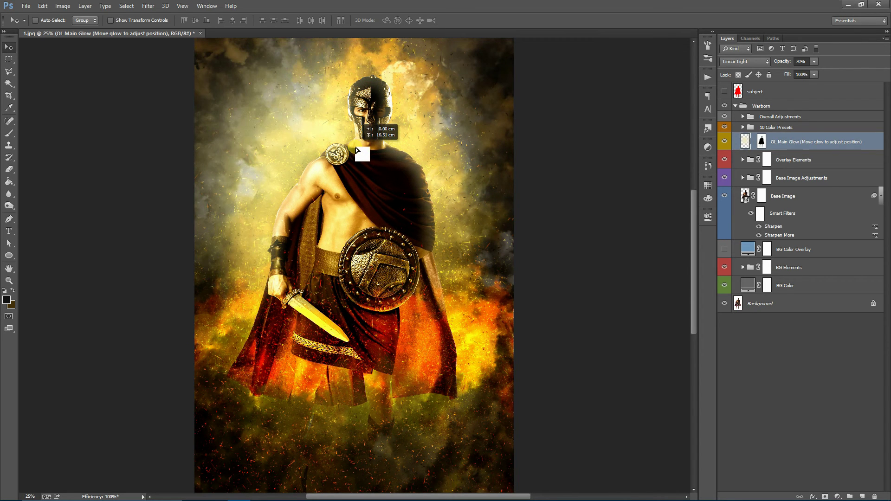
{"action": "left_click_drag", "start_coordinate": [356, 149], "coordinate": [357, 149]}
{"action": "left_click", "coordinate": [786, 128]}
Step: Expand 10 Color Presets and fold up each Color Preset subgroup
{"action": "left_click", "coordinate": [743, 127]}
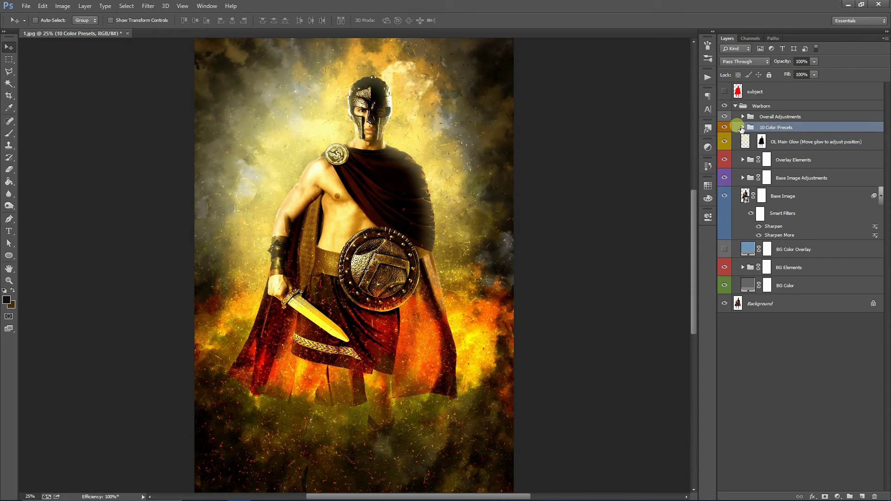
{"action": "left_click", "coordinate": [750, 139]}
{"action": "left_click", "coordinate": [752, 149]}
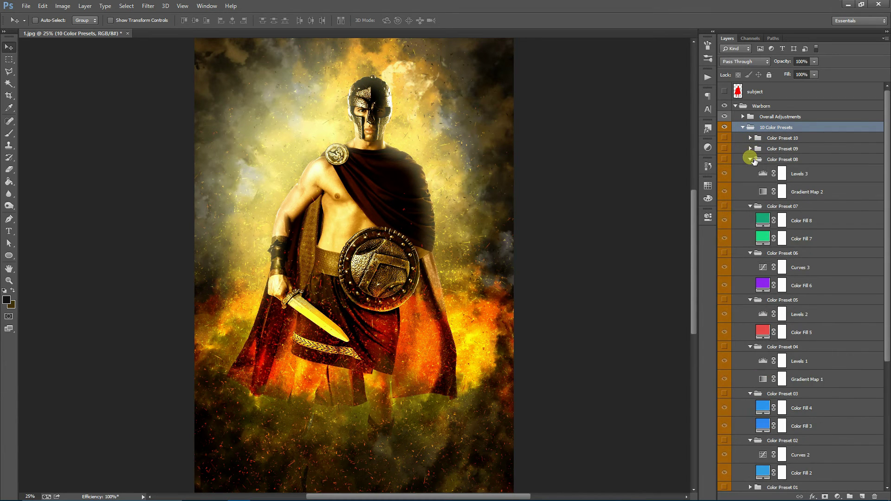
{"action": "left_click", "coordinate": [751, 159]}
{"action": "left_click", "coordinate": [750, 181]}
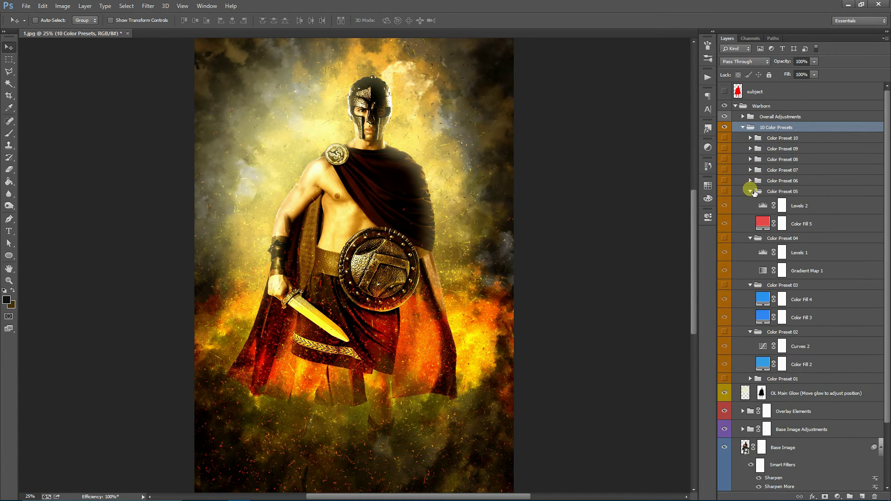
{"action": "left_click", "coordinate": [750, 202]}
{"action": "left_click", "coordinate": [750, 212]}
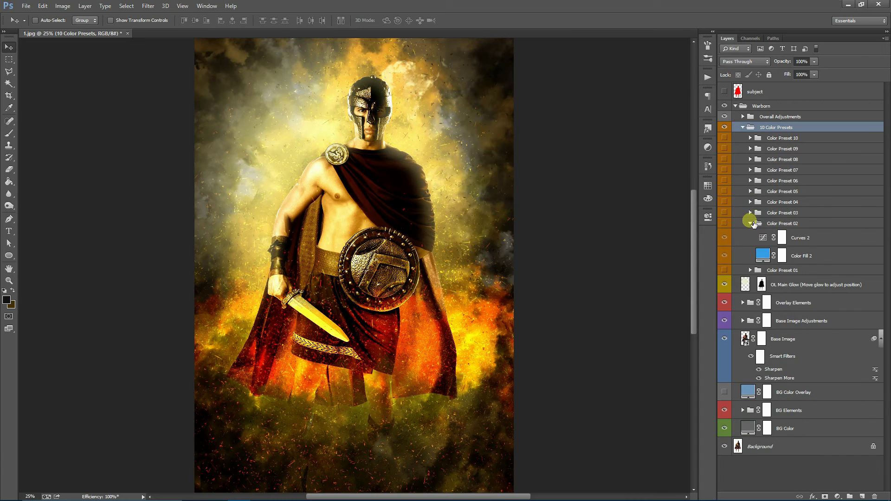
Step: Preview Color Presets 01 through 09 one at a time by toggling their visibility
{"action": "left_click", "coordinate": [725, 234]}
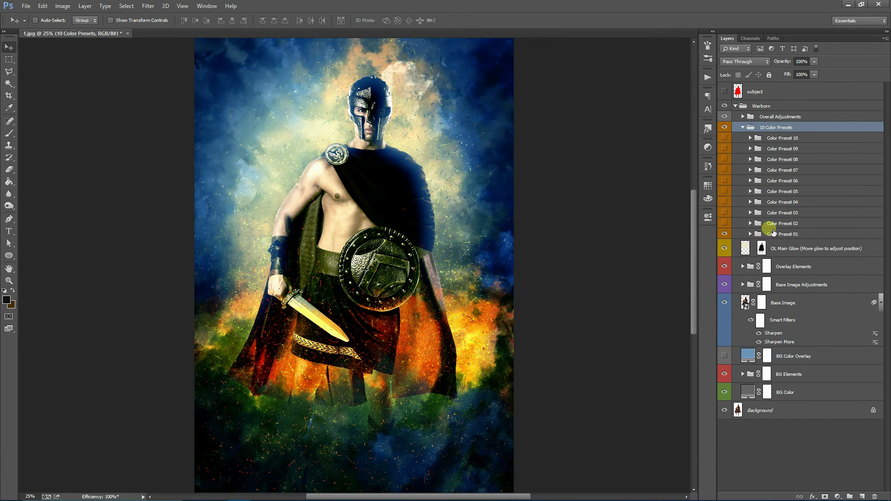
{"action": "left_click", "coordinate": [726, 235]}
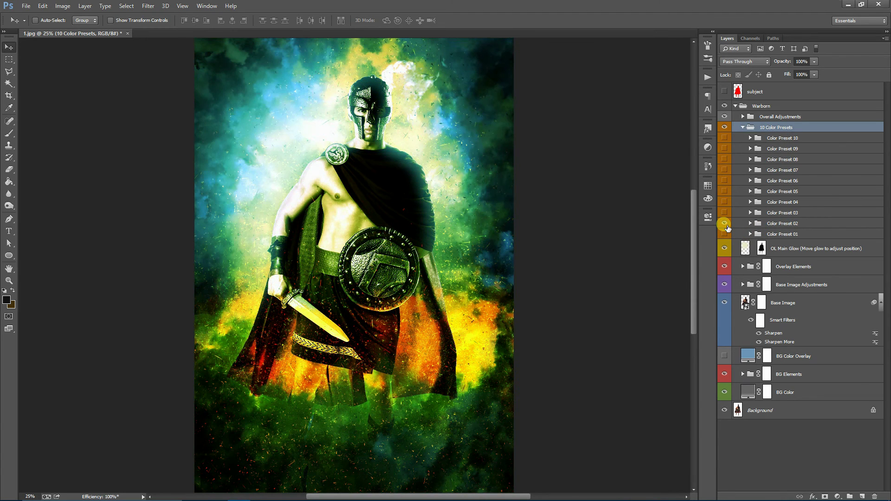
{"action": "left_click", "coordinate": [726, 225]}
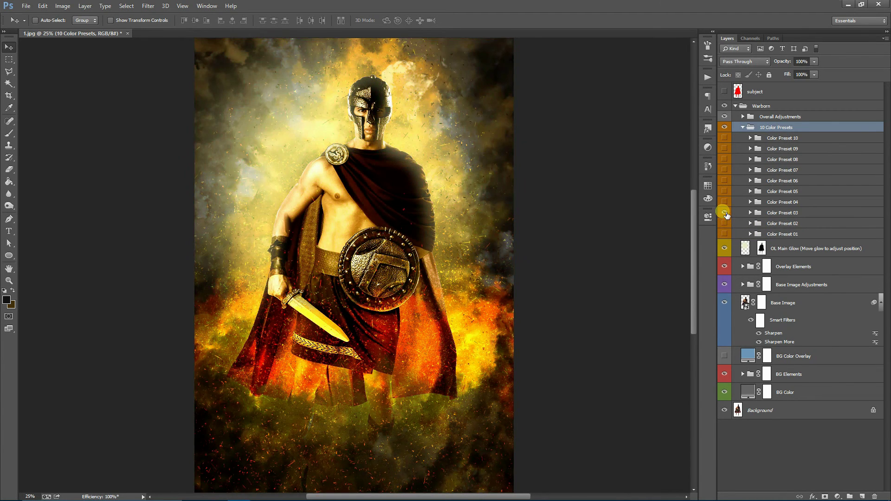
{"action": "left_click", "coordinate": [726, 213]}
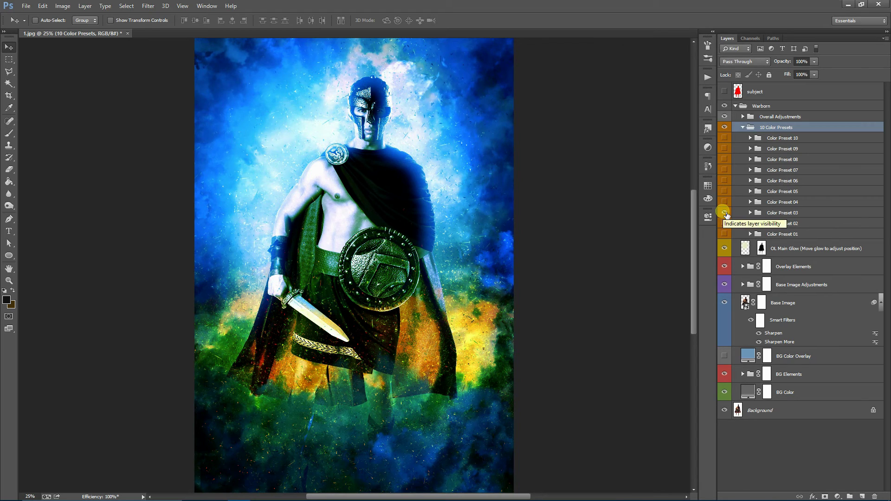
{"action": "left_click", "coordinate": [726, 213]}
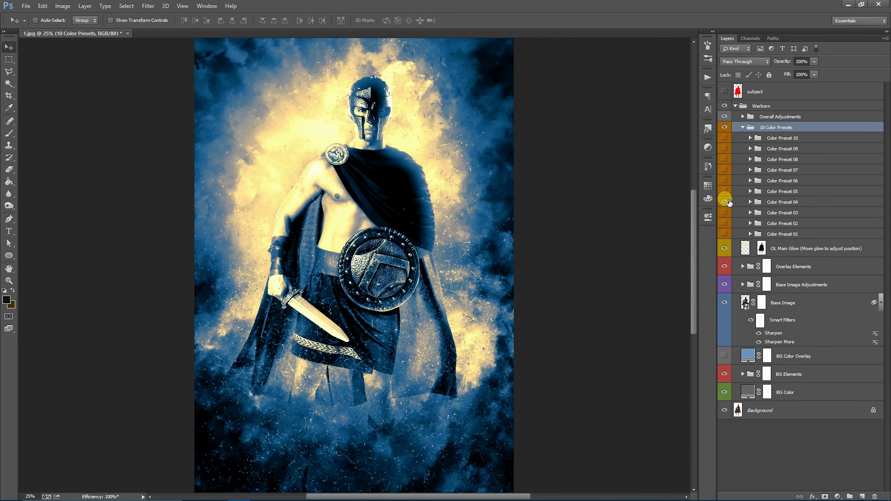
{"action": "left_click", "coordinate": [726, 202]}
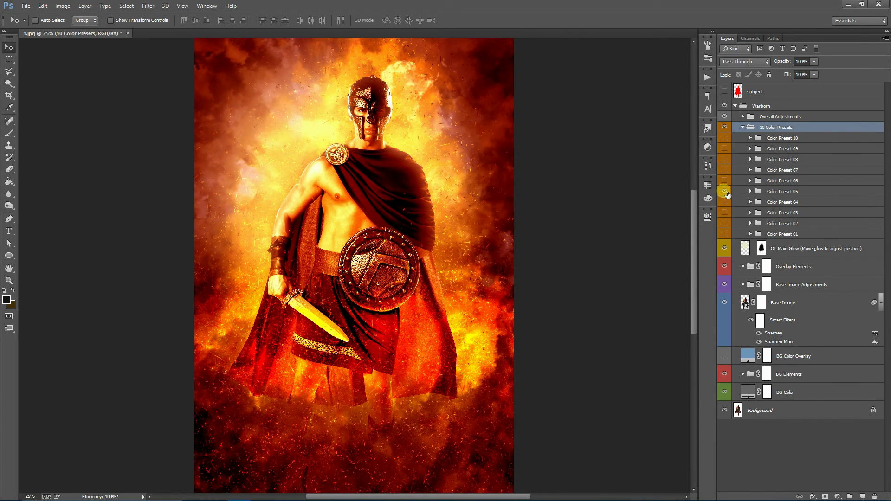
{"action": "left_click", "coordinate": [726, 191]}
{"action": "left_click", "coordinate": [726, 181]}
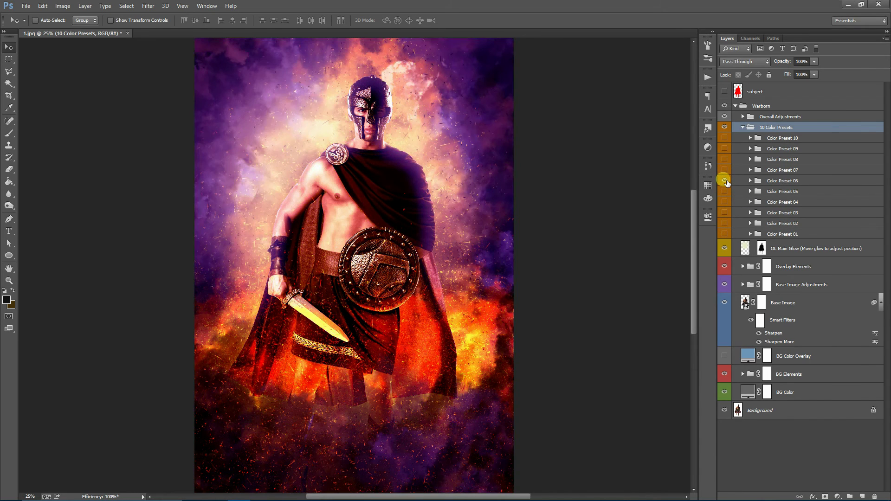
{"action": "left_click", "coordinate": [726, 181]}
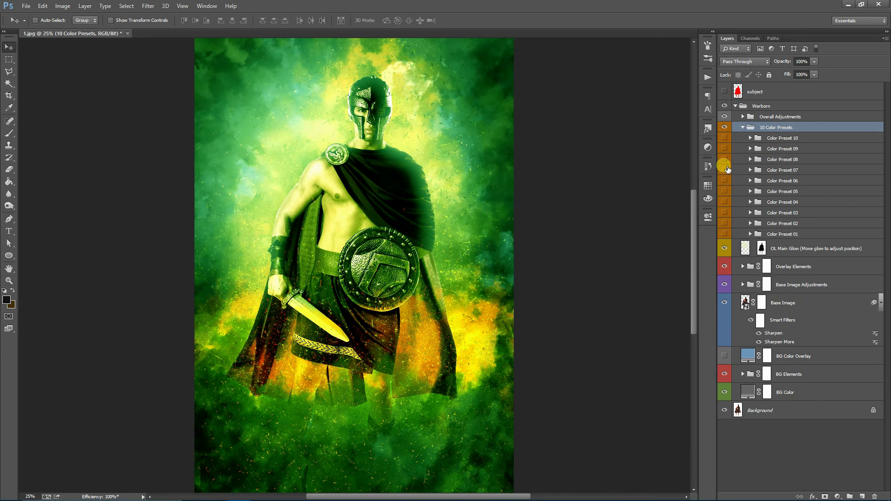
{"action": "left_click", "coordinate": [726, 170]}
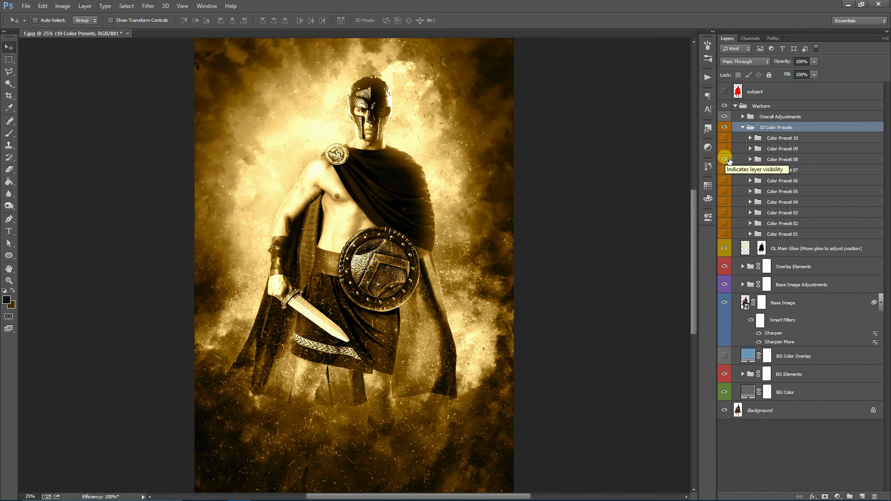
{"action": "left_click", "coordinate": [726, 160]}
Step: Revisit Presets 09, 10, 01 and 04, leaving only Color Preset 06 visible
{"action": "left_click", "coordinate": [726, 149]}
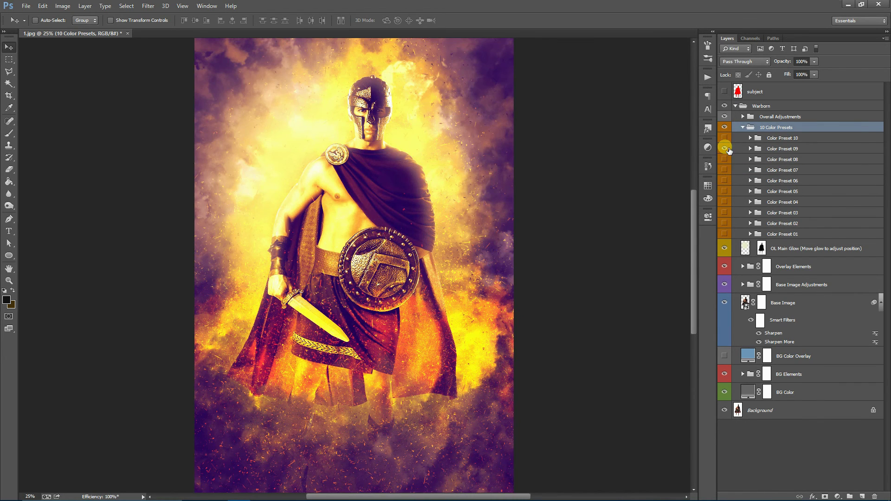
{"action": "left_click", "coordinate": [726, 149]}
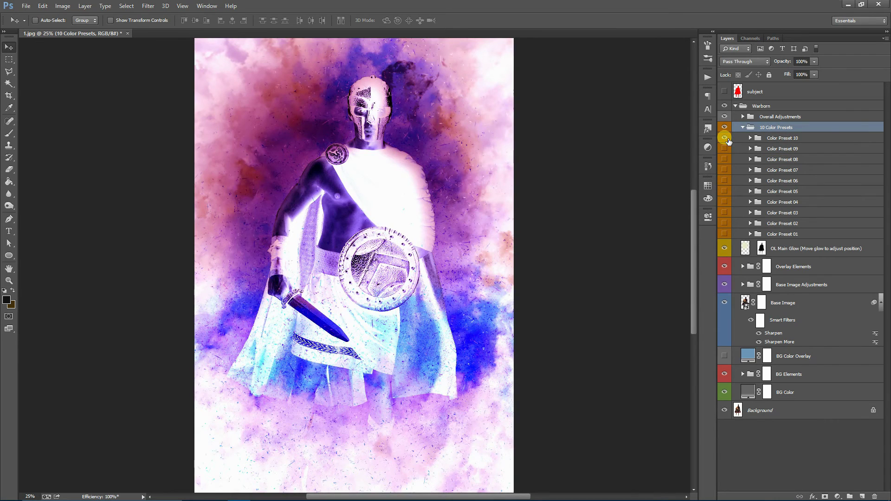
{"action": "left_click", "coordinate": [726, 139]}
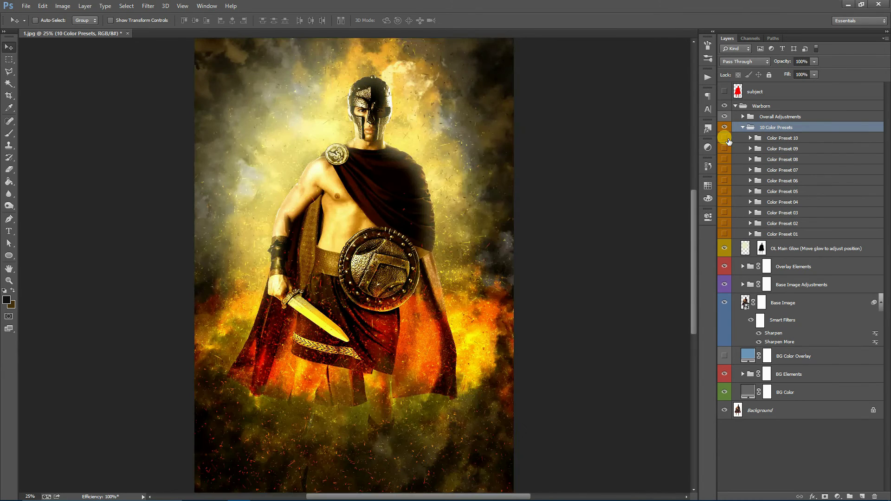
{"action": "left_click", "coordinate": [726, 234]}
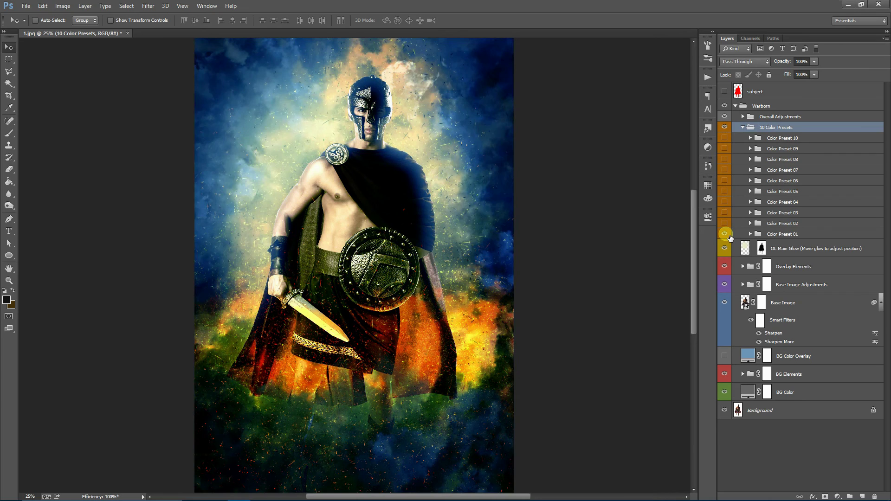
{"action": "left_click", "coordinate": [726, 234]}
{"action": "left_click", "coordinate": [726, 202]}
{"action": "left_click", "coordinate": [726, 191]}
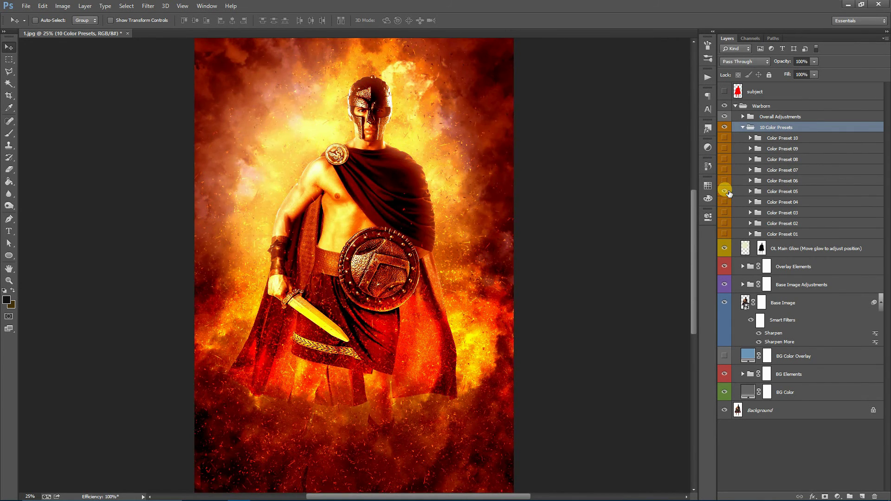
Step: Fade Color Preset 06 to about 34% opacity and collapse the presets group
{"action": "left_click", "coordinate": [800, 181]}
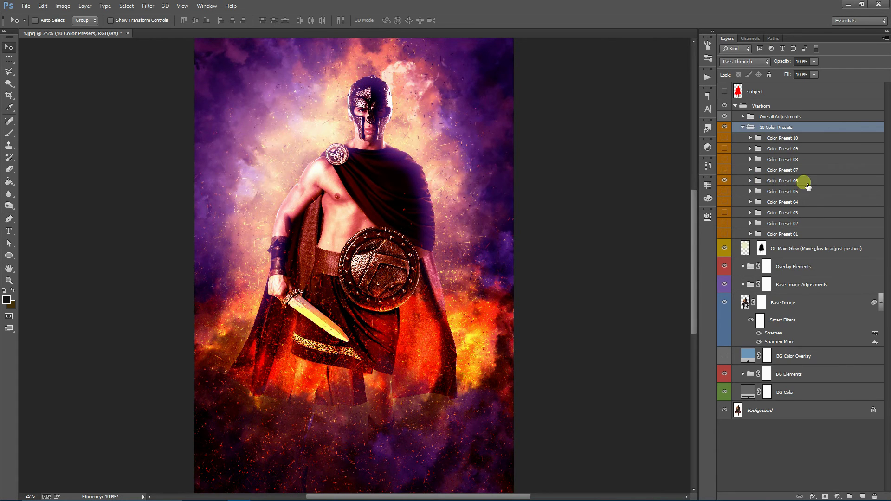
{"action": "left_click", "coordinate": [814, 62]}
{"action": "left_click_drag", "start_coordinate": [801, 71], "coordinate": [800, 71]}
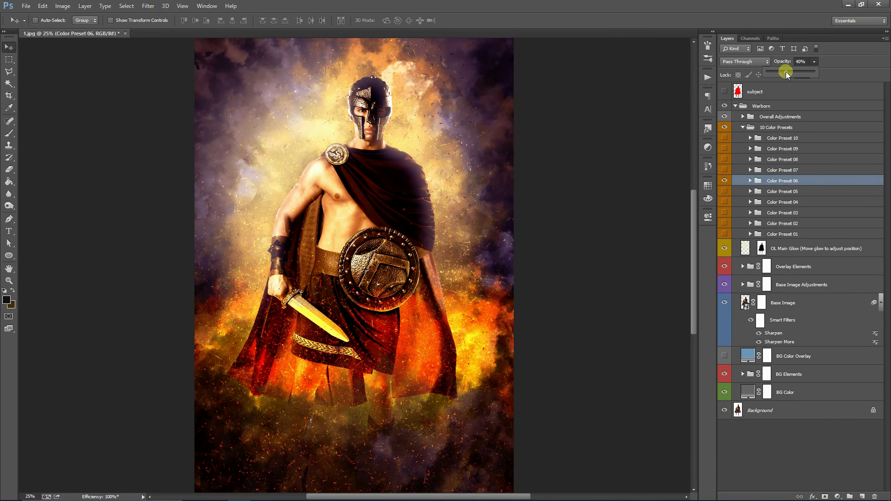
{"action": "left_click_drag", "start_coordinate": [786, 72], "coordinate": [783, 74]}
{"action": "left_click", "coordinate": [777, 134]}
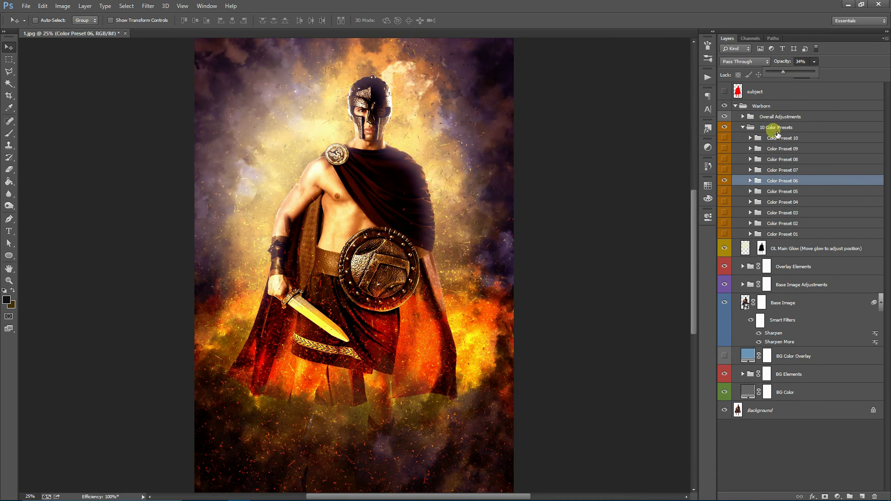
{"action": "left_click", "coordinate": [743, 127]}
Step: Nudge the Overall Levels shadow and highlight input sliders slightly
{"action": "double_click", "coordinate": [756, 205]}
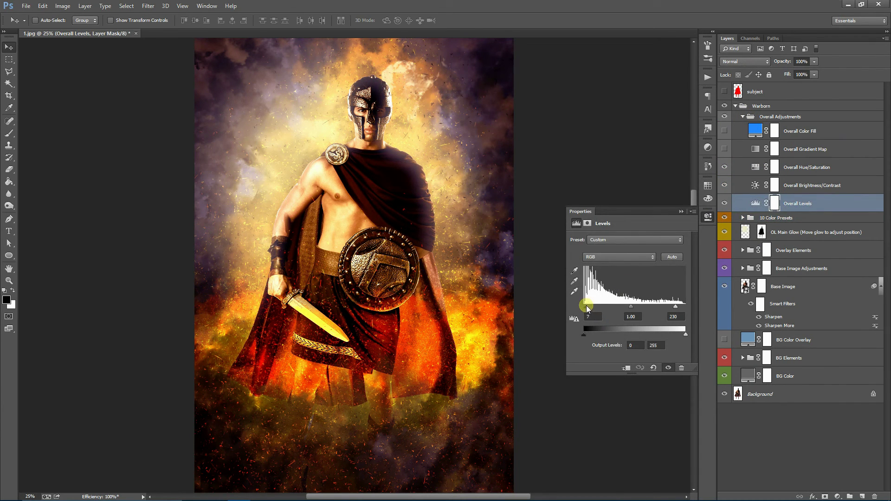
{"action": "left_click_drag", "start_coordinate": [586, 307], "coordinate": [590, 309]}
{"action": "left_click_drag", "start_coordinate": [589, 307], "coordinate": [588, 307]}
{"action": "left_click_drag", "start_coordinate": [675, 308], "coordinate": [672, 308]}
{"action": "left_click", "coordinate": [682, 212]}
Step: Set Overall Brightness/Contrast to about 15 brightness and 11 contrast
{"action": "double_click", "coordinate": [755, 186]}
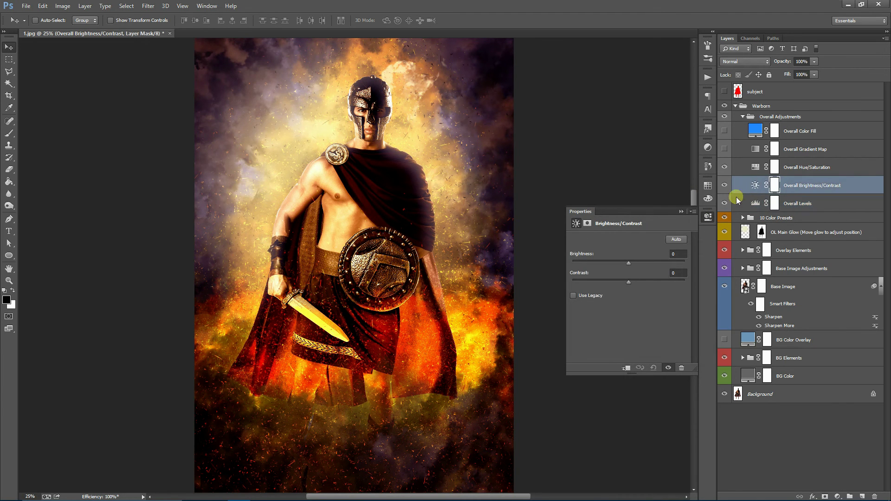
{"action": "left_click_drag", "start_coordinate": [636, 280], "coordinate": [628, 282]}
{"action": "mouse_move", "coordinate": [629, 263]}
{"action": "left_mouse_down"}
{"action": "mouse_move", "coordinate": [650, 264]}
{"action": "mouse_move", "coordinate": [630, 263]}
{"action": "left_mouse_up"}
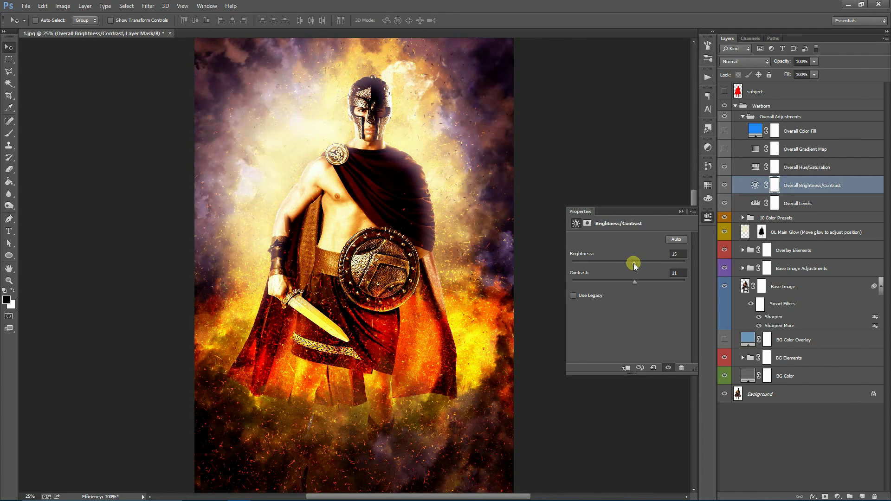
{"action": "left_click", "coordinate": [679, 214]}
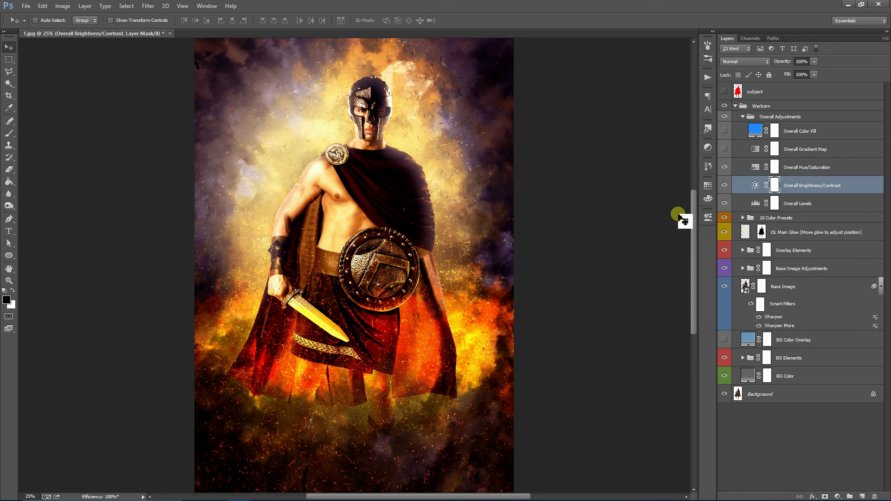
Step: Trial Overall Hue/Saturation shifts, then reset Hue and Saturation to 0
{"action": "double_click", "coordinate": [755, 167]}
{"action": "left_click_drag", "start_coordinate": [586, 273], "coordinate": [698, 284]}
{"action": "double_click", "coordinate": [671, 265]}
{"action": "type", "text": "0"}
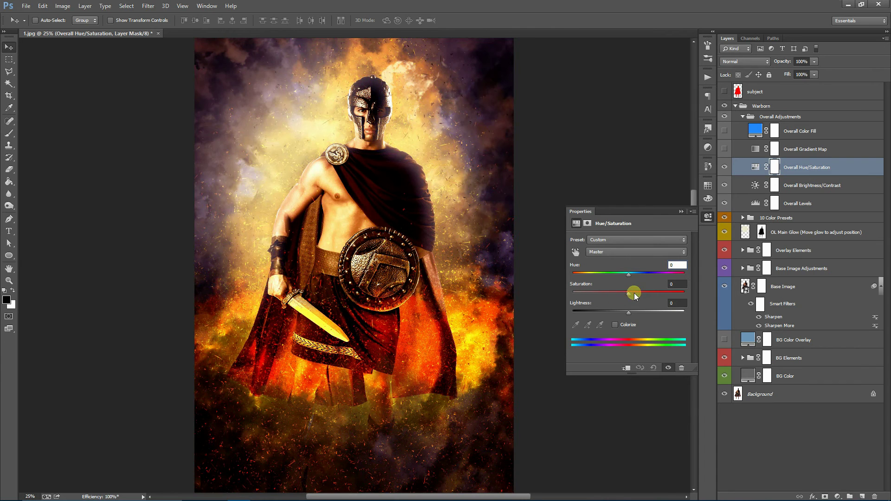
{"action": "mouse_move", "coordinate": [628, 293]}
{"action": "left_mouse_down"}
{"action": "mouse_move", "coordinate": [574, 295]}
{"action": "mouse_move", "coordinate": [629, 294]}
{"action": "left_mouse_up"}
{"action": "left_click", "coordinate": [677, 284]}
{"action": "type", "text": "0"}
{"action": "left_click", "coordinate": [681, 212]}
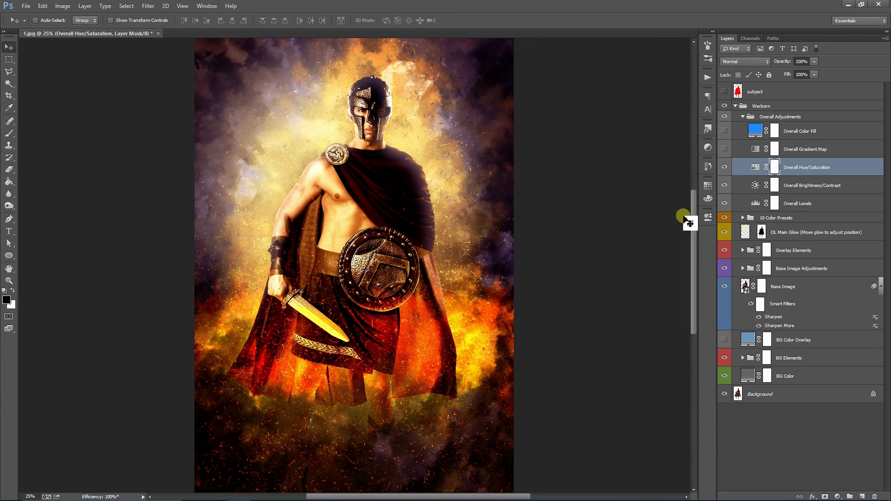
Step: Enable Overall Gradient Map and, after trying Sepia, Cyan, Copper and Selenium presets, apply Gold 2
{"action": "left_click", "coordinate": [725, 149]}
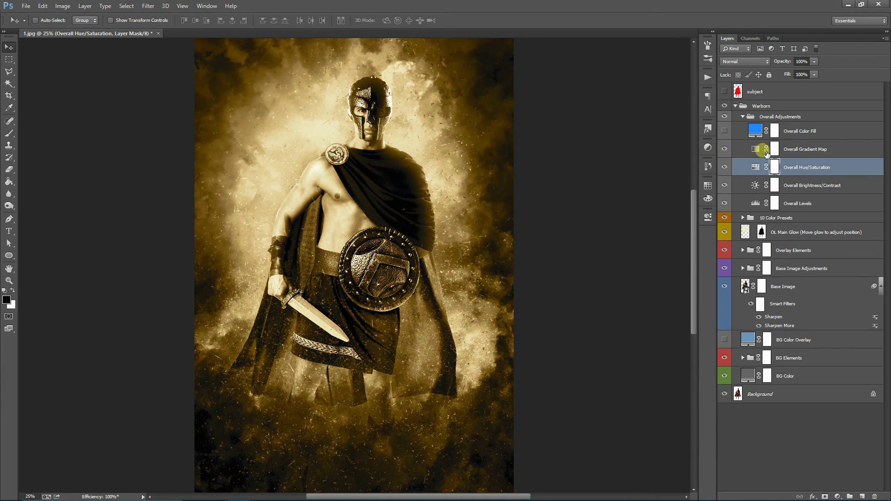
{"action": "double_click", "coordinate": [756, 149]}
{"action": "left_click", "coordinate": [632, 252]}
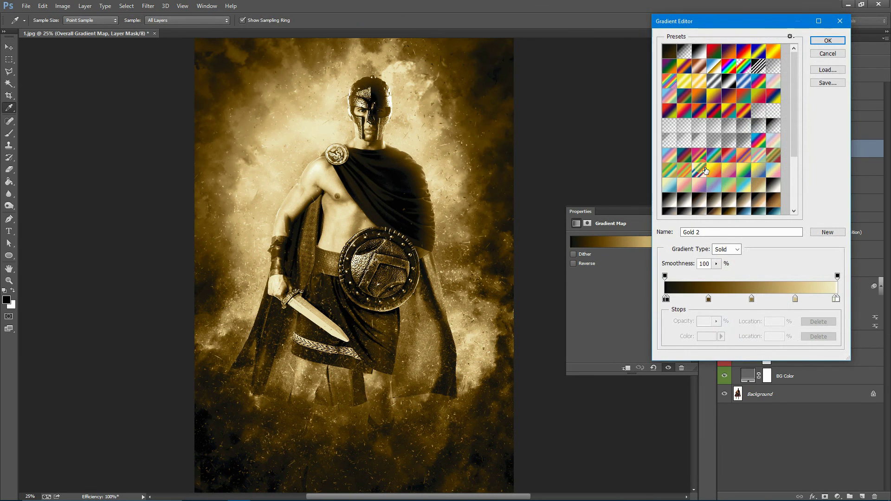
{"action": "scroll", "coordinate": [750, 159], "scroll_direction": "down", "scroll_amount": 3}
{"action": "left_click", "coordinate": [768, 149]}
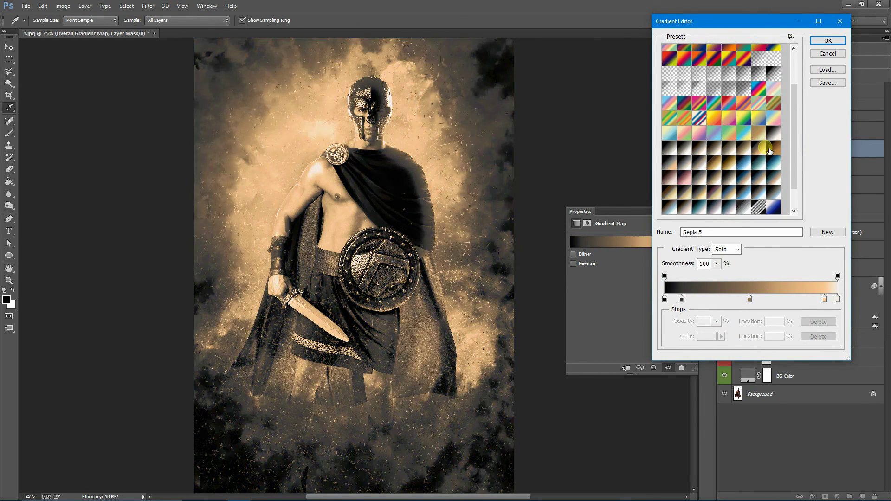
{"action": "left_click", "coordinate": [749, 178]}
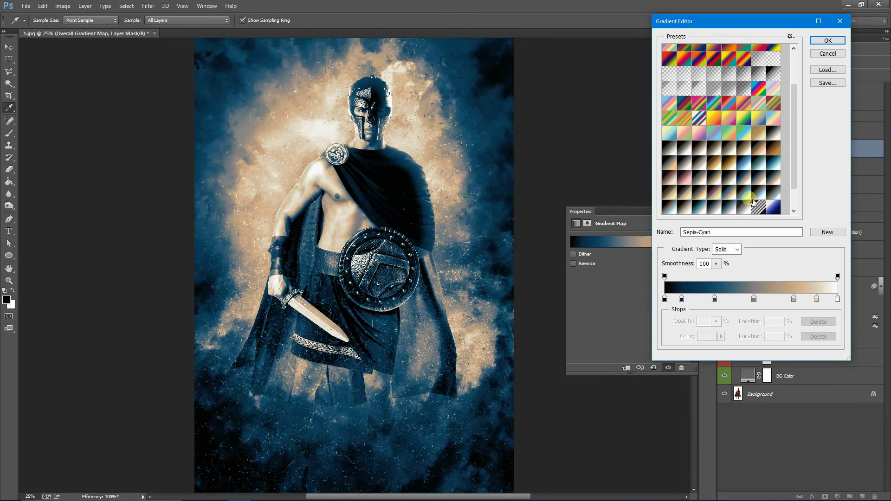
{"action": "left_click", "coordinate": [715, 193]}
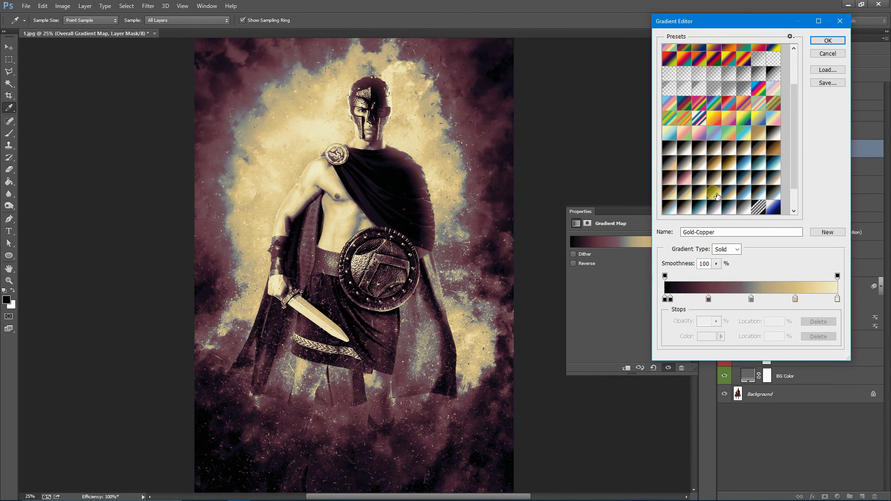
{"action": "left_click", "coordinate": [670, 193]}
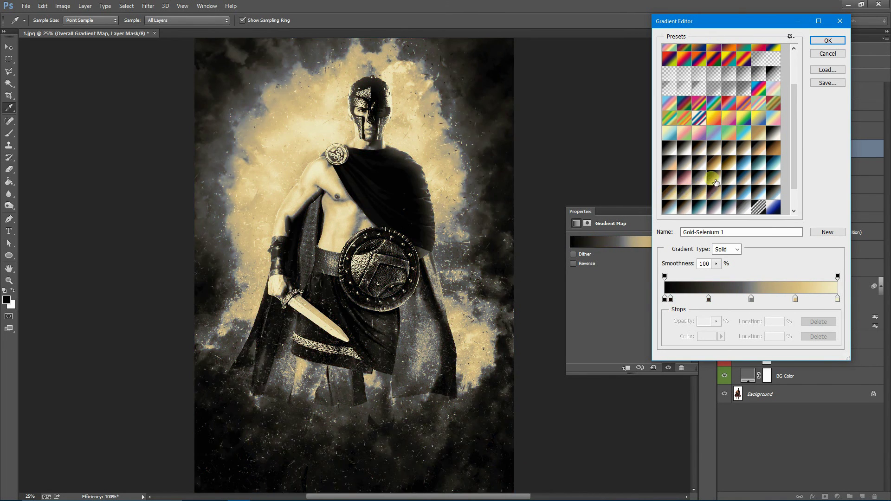
{"action": "left_click", "coordinate": [718, 170]}
{"action": "left_click", "coordinate": [729, 171]}
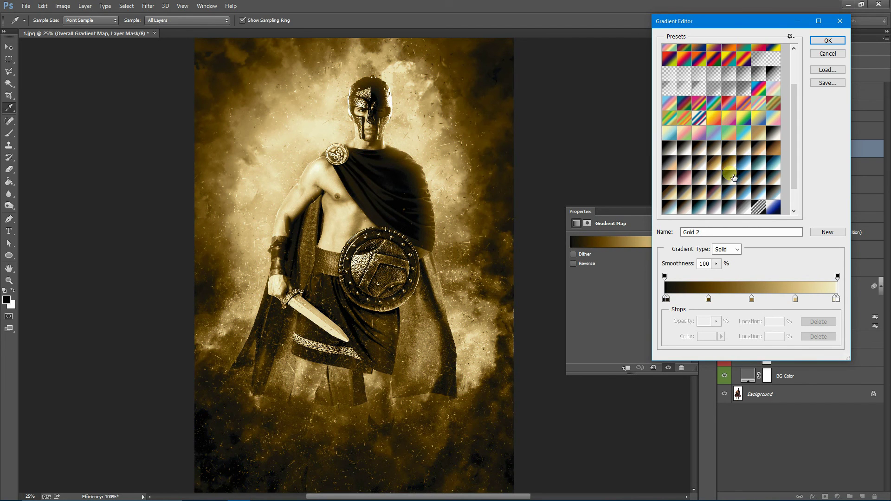
{"action": "left_click", "coordinate": [828, 41]}
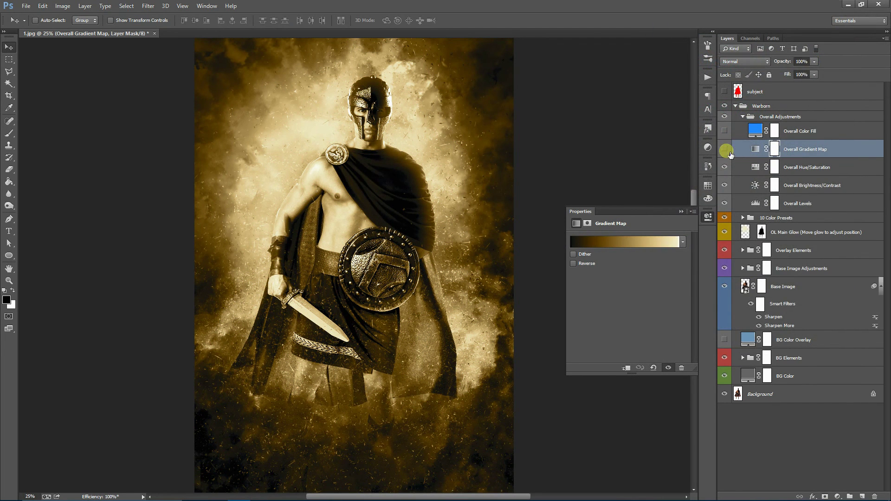
{"action": "left_click", "coordinate": [725, 149]}
Step: Hide the gradient map, set Overall Color Fill to teal green, then hide the fill
{"action": "left_click", "coordinate": [687, 207]}
{"action": "left_click", "coordinate": [725, 131]}
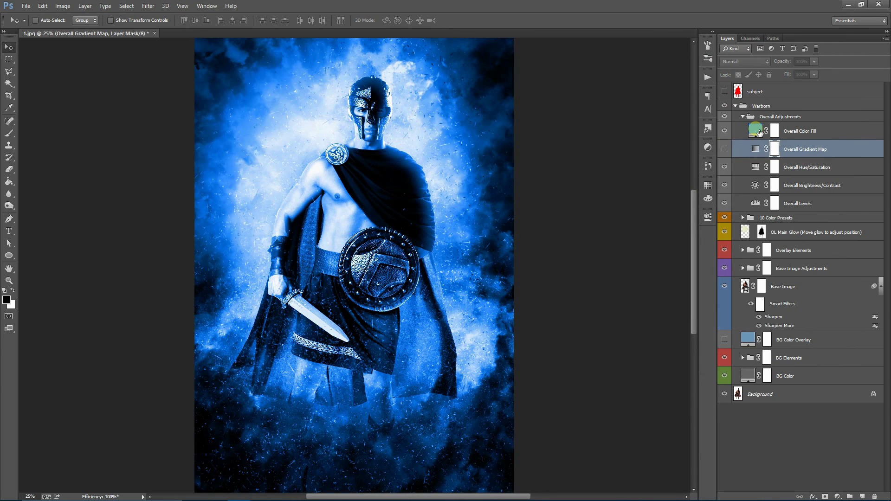
{"action": "double_click", "coordinate": [755, 131]}
{"action": "mouse_move", "coordinate": [709, 137]}
{"action": "left_mouse_down"}
{"action": "mouse_move", "coordinate": [710, 108]}
{"action": "mouse_move", "coordinate": [712, 177]}
{"action": "mouse_move", "coordinate": [681, 135]}
{"action": "mouse_move", "coordinate": [668, 139]}
{"action": "left_mouse_up"}
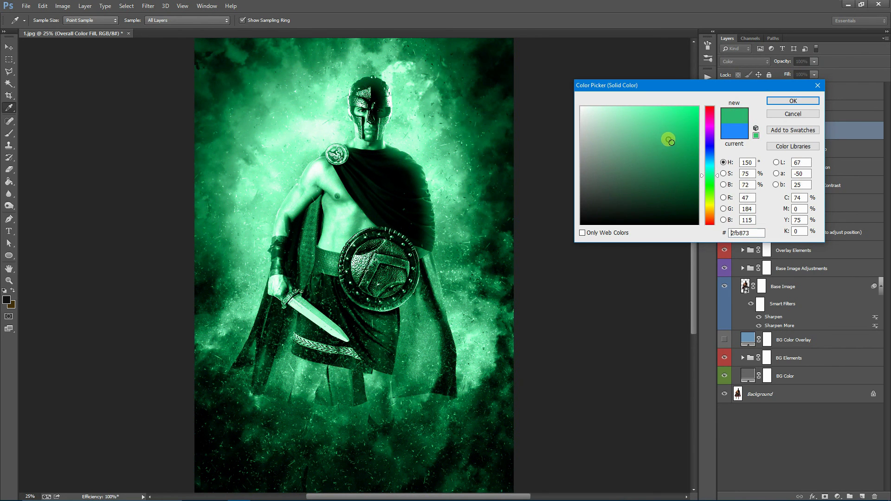
{"action": "mouse_move", "coordinate": [714, 172]}
{"action": "left_mouse_down"}
{"action": "mouse_move", "coordinate": [709, 220]}
{"action": "mouse_move", "coordinate": [711, 179]}
{"action": "left_mouse_up"}
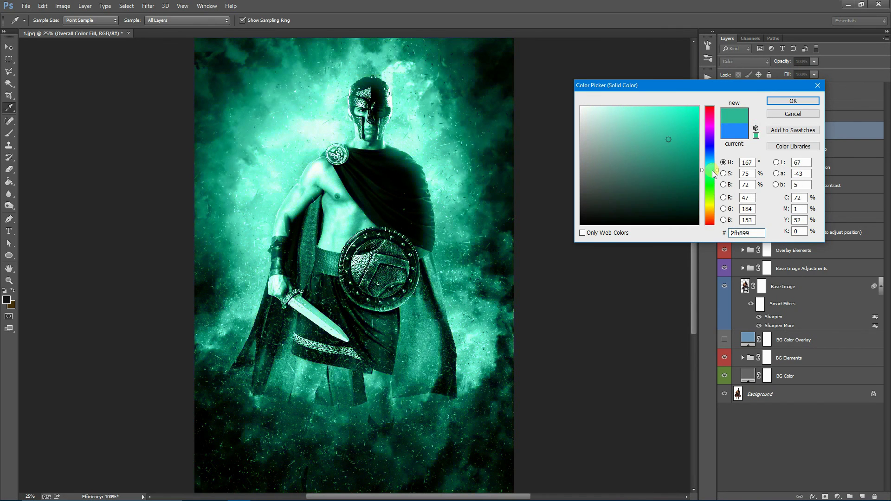
{"action": "left_click", "coordinate": [793, 100]}
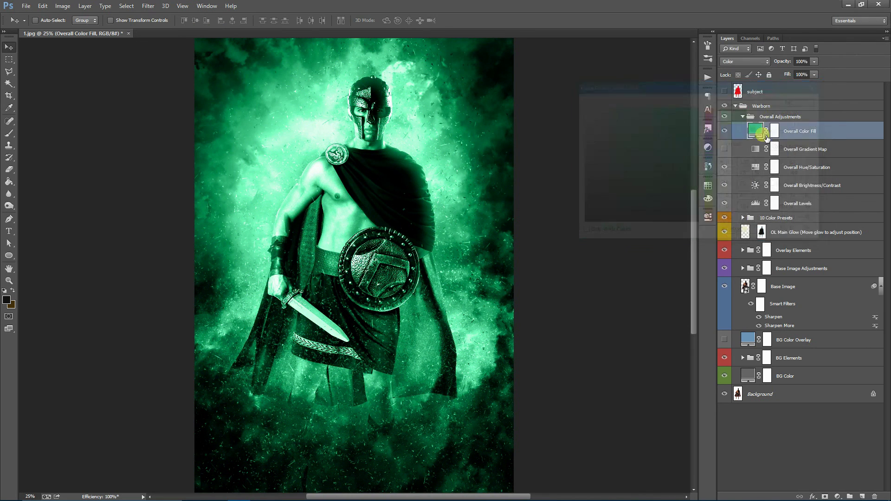
{"action": "left_click", "coordinate": [726, 131]}
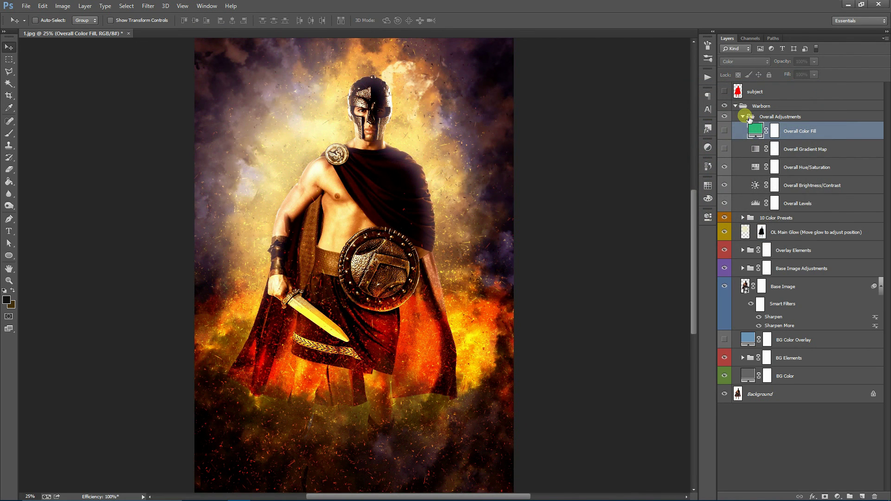
Step: Collapse Overall Adjustments, select Warborn, fit the image on screen, then zoom to 25%
{"action": "left_click", "coordinate": [744, 117]}
{"action": "left_click", "coordinate": [770, 108]}
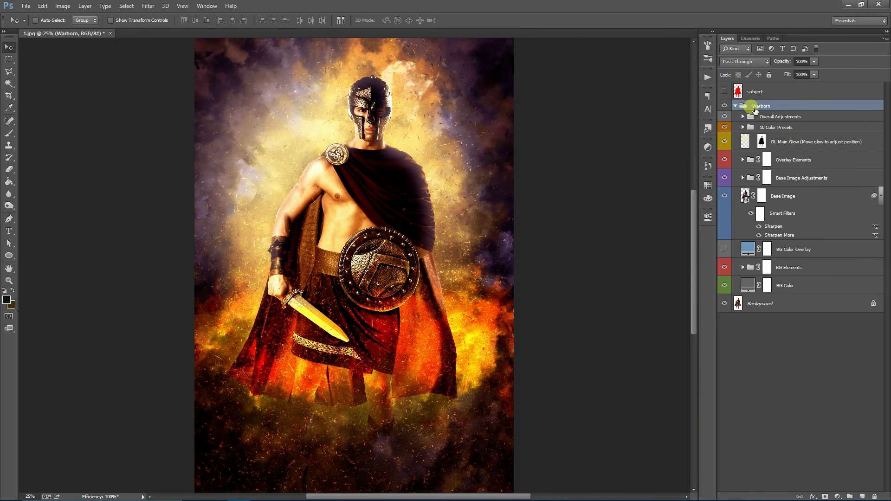
{"action": "left_click", "coordinate": [9, 280]}
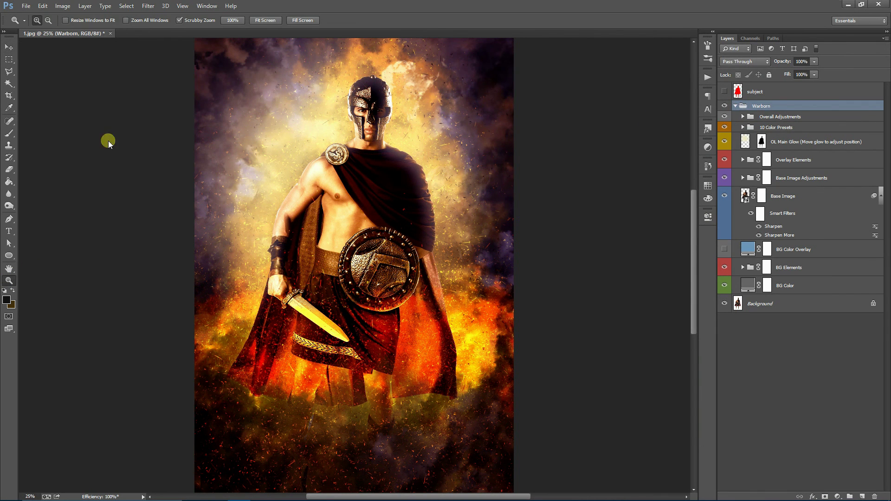
{"action": "left_click", "coordinate": [265, 20]}
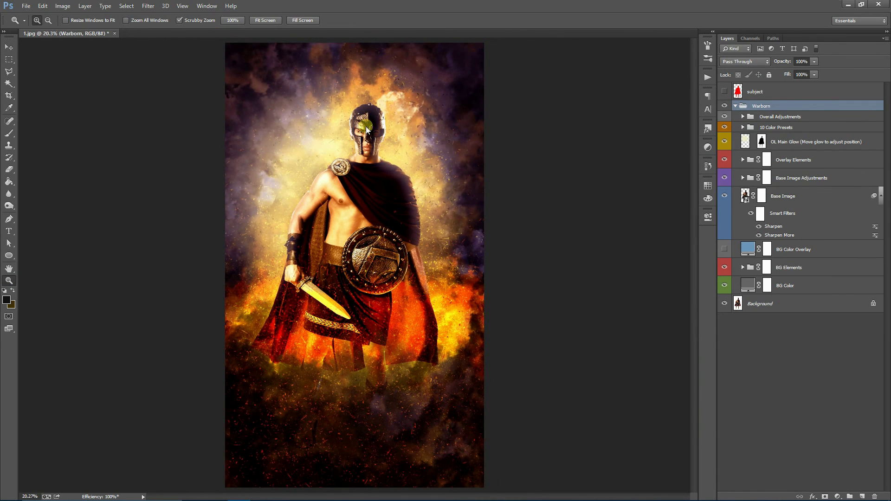
{"action": "left_click", "coordinate": [367, 168]}
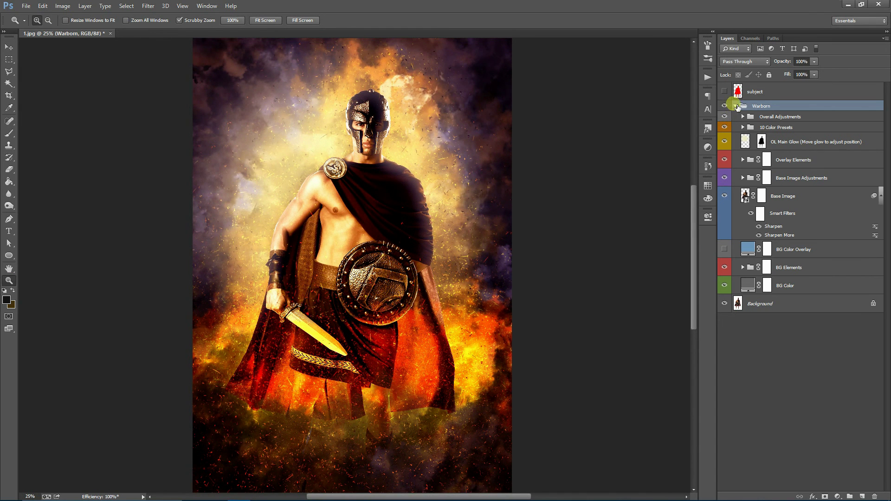
Step: Collapse Warborn and toggle its visibility to compare against the original photo
{"action": "left_click", "coordinate": [735, 105]}
{"action": "left_click", "coordinate": [724, 106]}
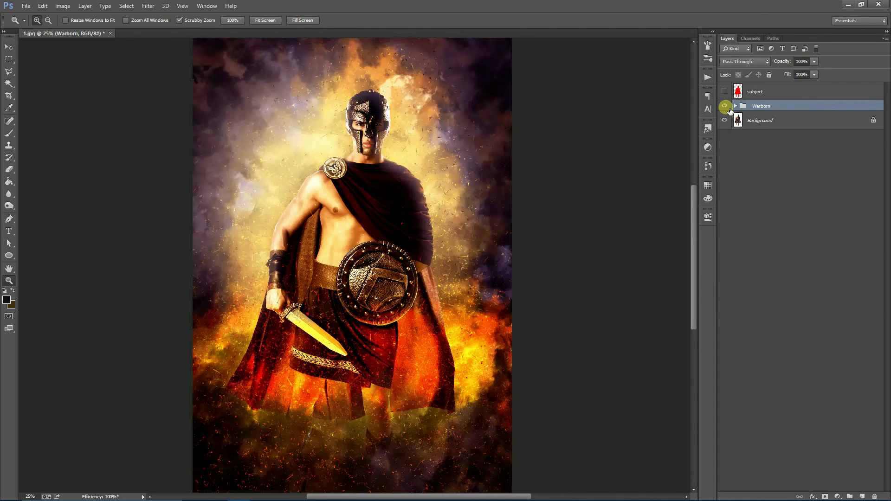
{"action": "left_click", "coordinate": [725, 106]}
{"action": "left_click", "coordinate": [724, 105]}
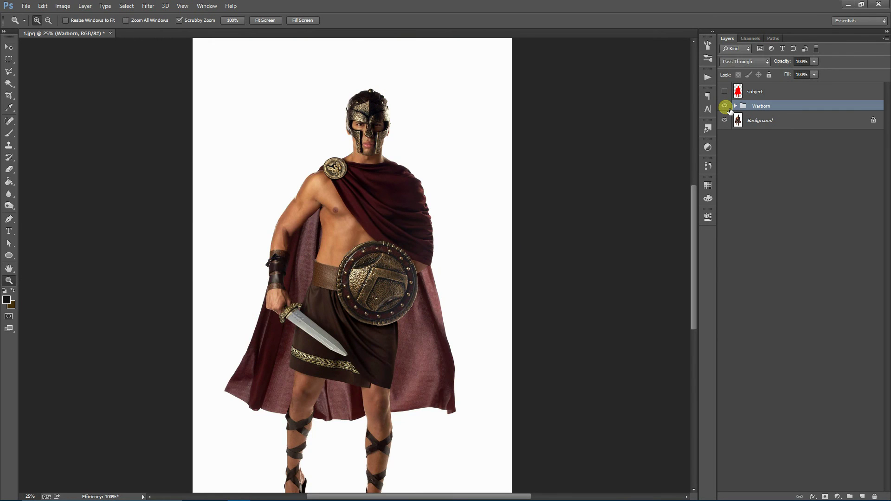